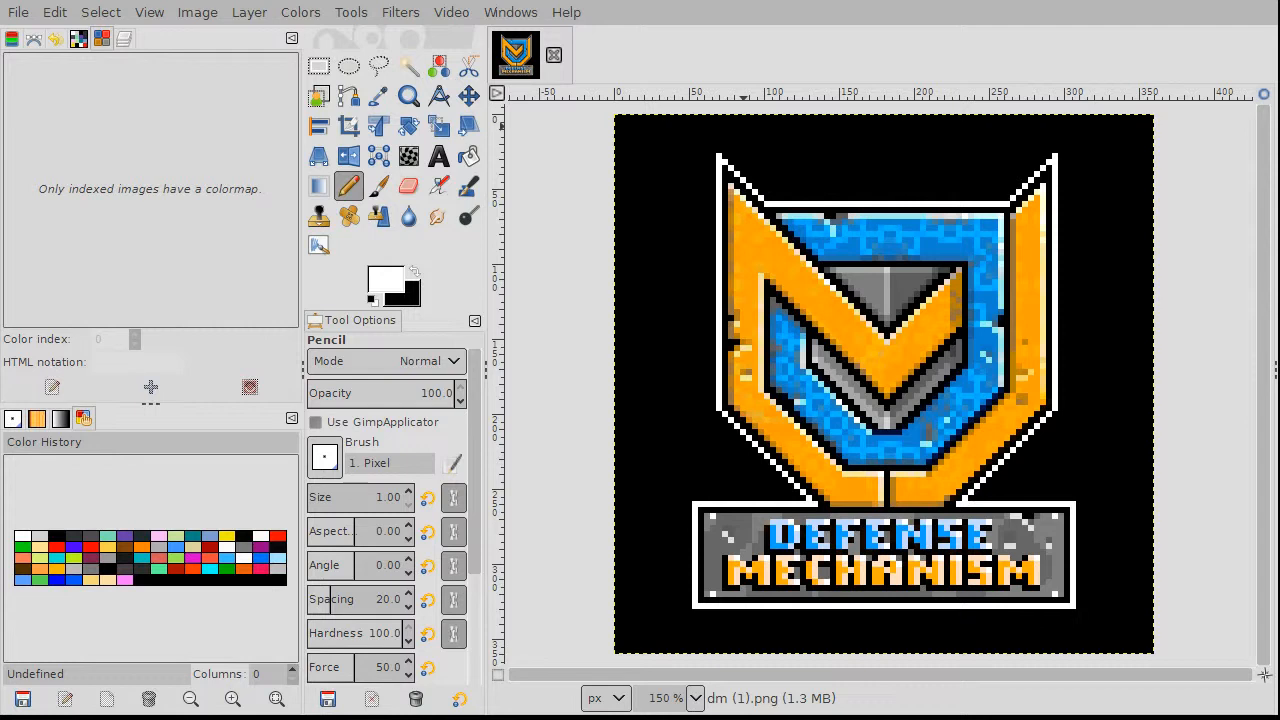
Step: Show the pixel grid over the logo and open the grid configuration settings
left_click(152, 12)
left_click(211, 374)
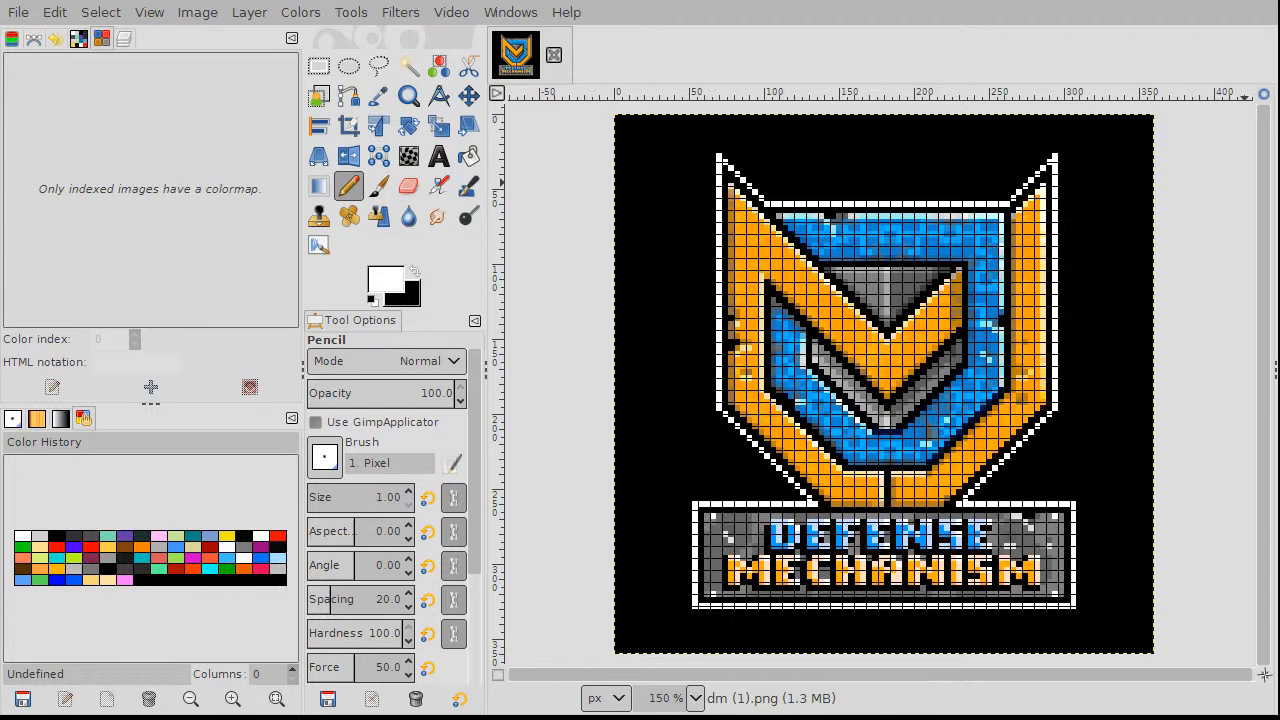
key("shift+g")
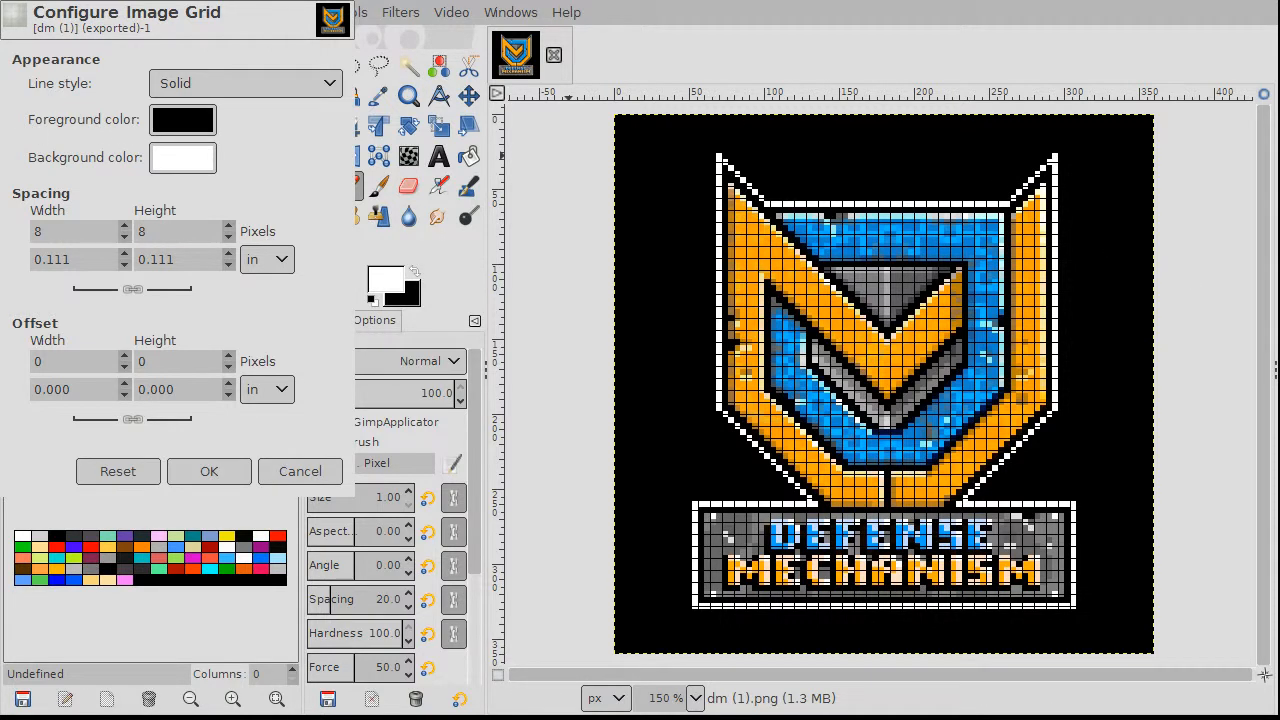
Step: Make the grid lines gray and widen the grid spacing to 16 × 16 px
left_click(262, 270)
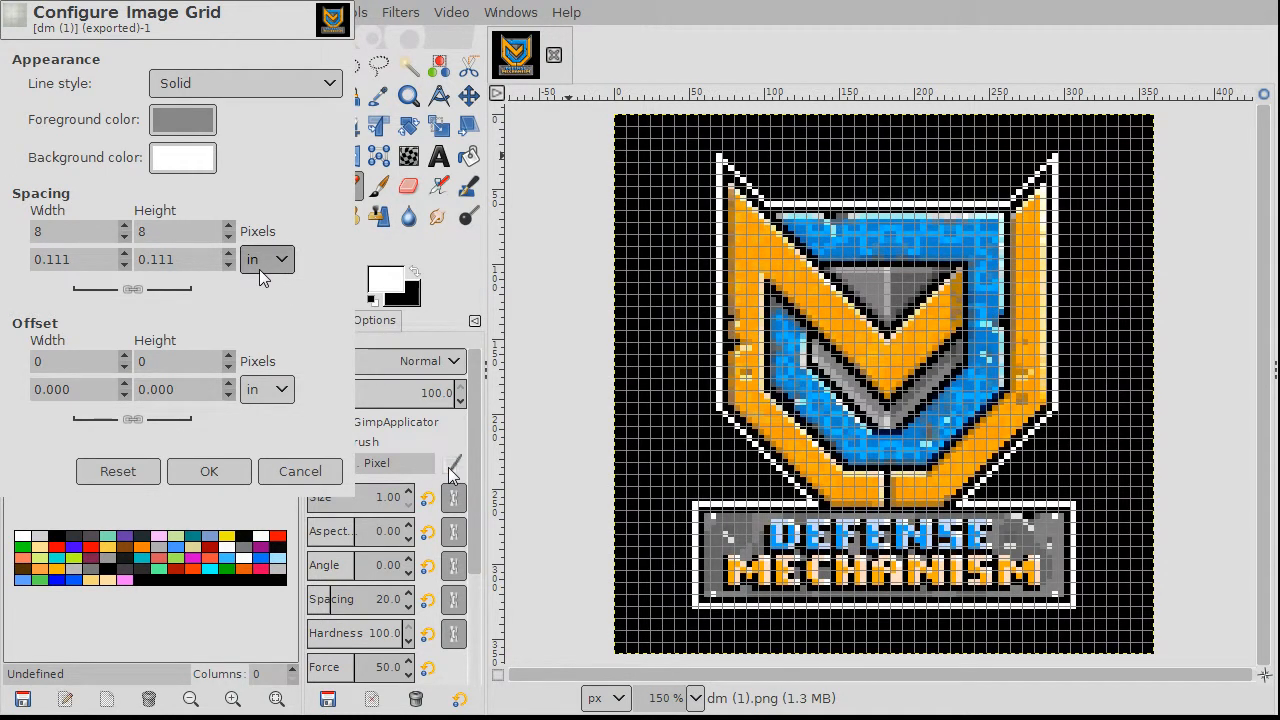
left_click(125, 226)
left_click(125, 226)
left_click(125, 226)
left_click(125, 226)
left_click(125, 226)
left_click(125, 226)
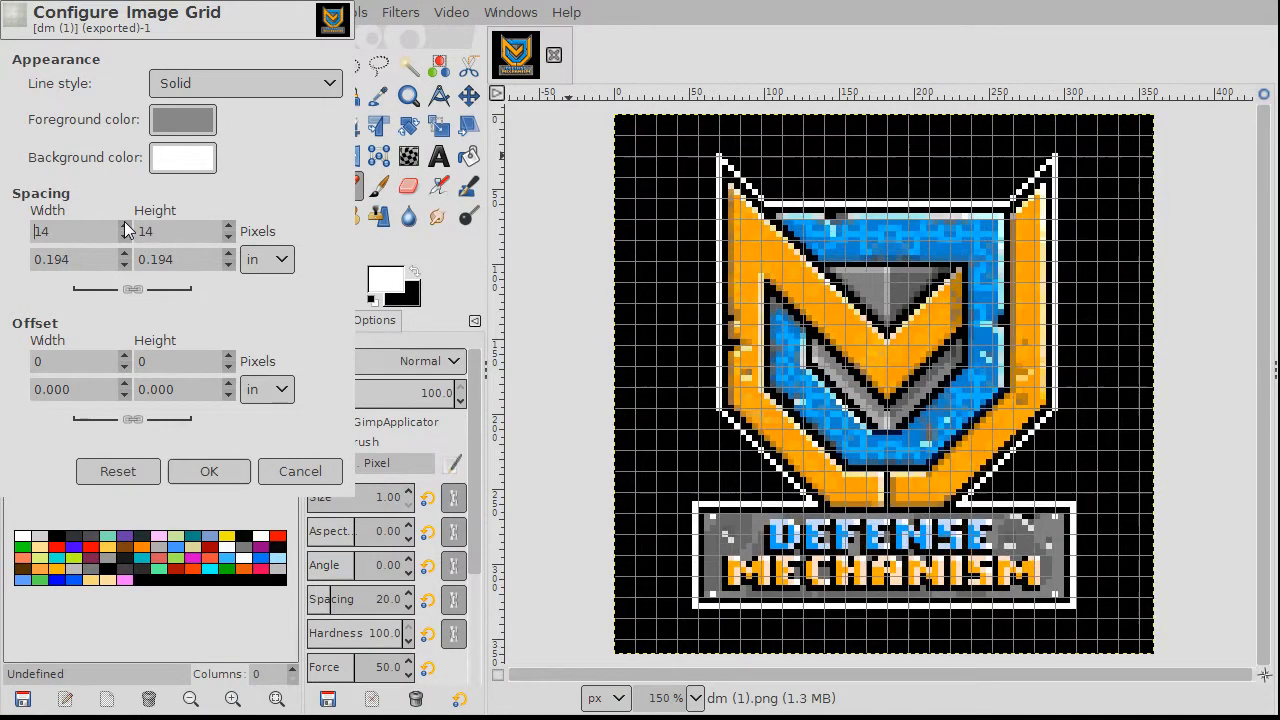
left_click(125, 226)
left_click(125, 226)
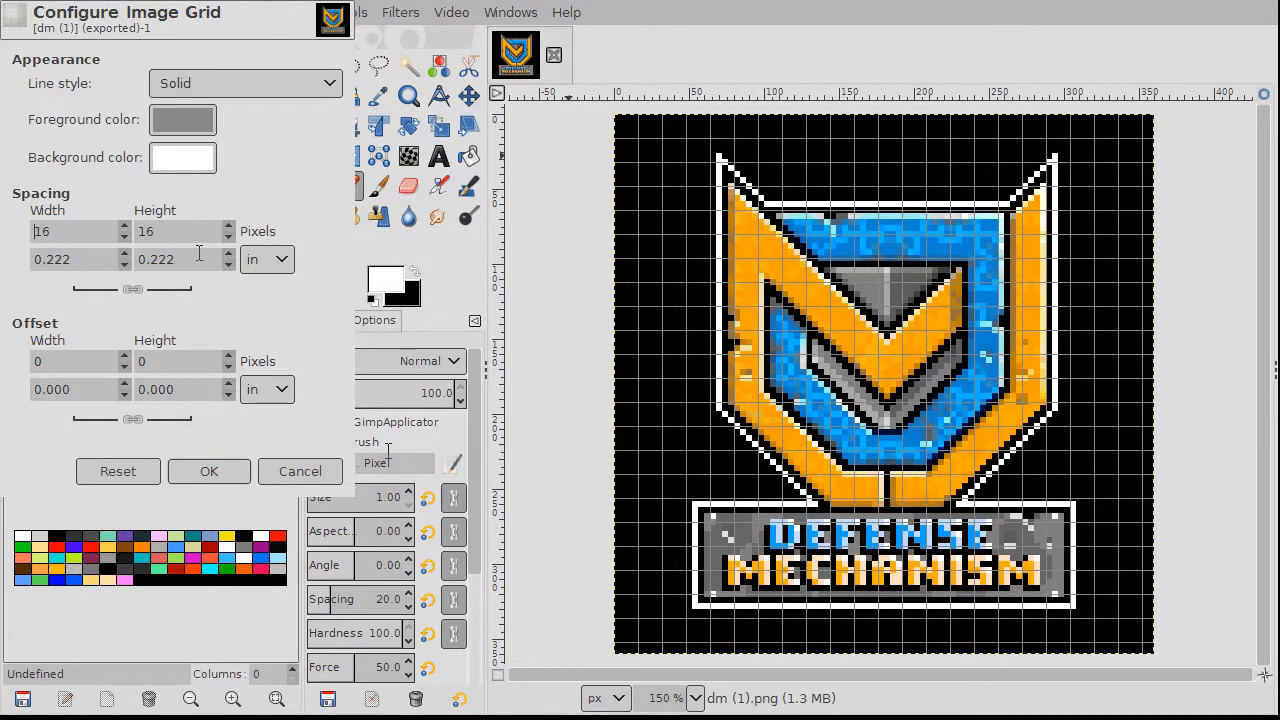
left_click(228, 474)
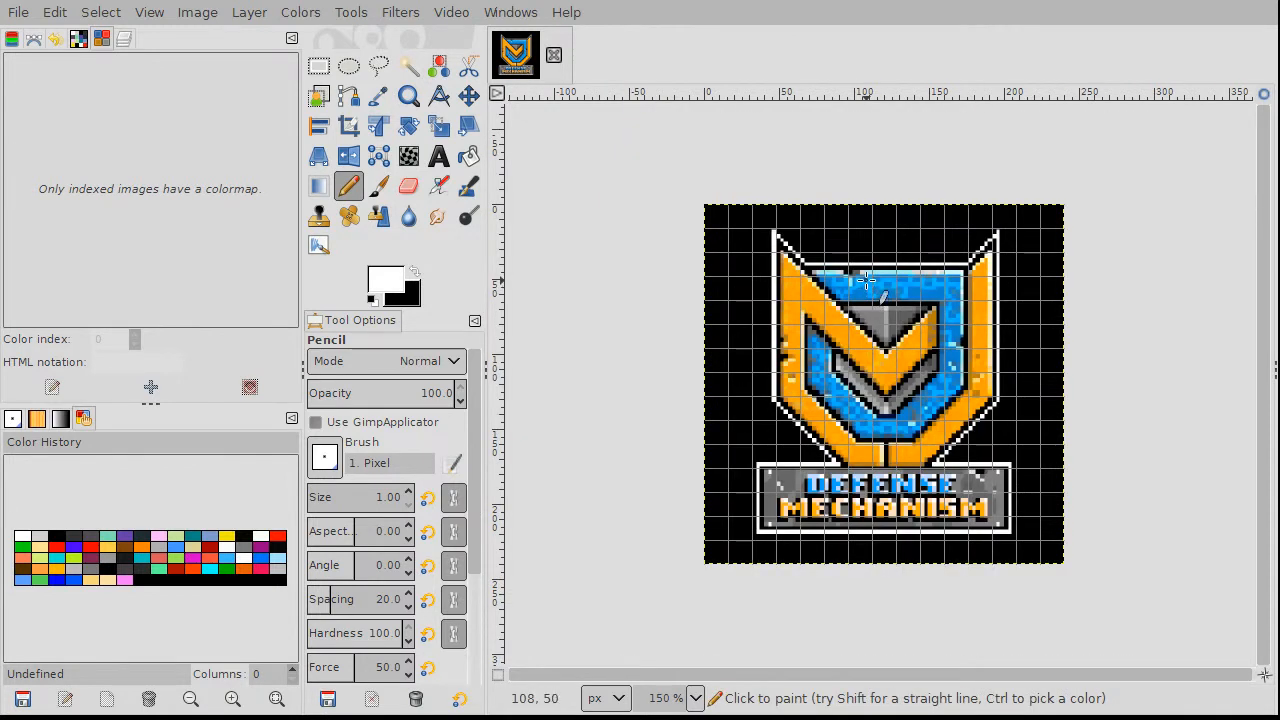
Step: Halve the logo image to 180 × 180 px, zooming in and out to inspect it
key("ctrl")
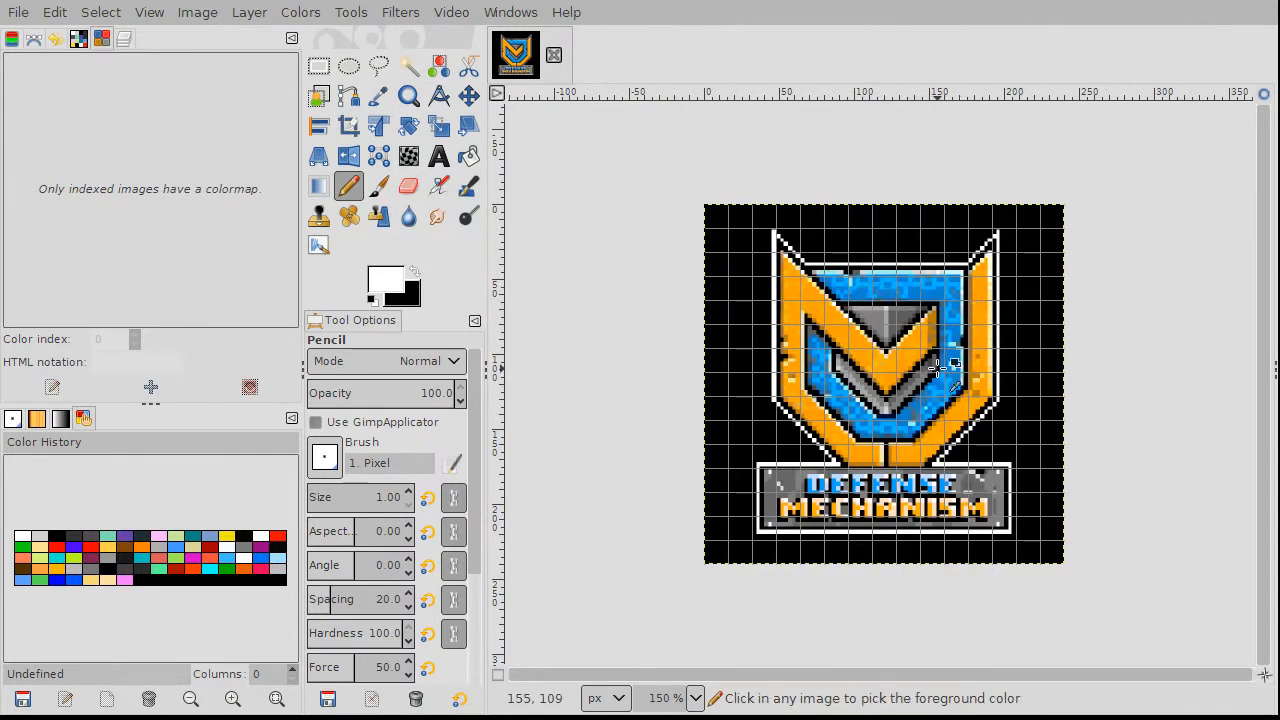
scroll(937, 368, "up", 1)
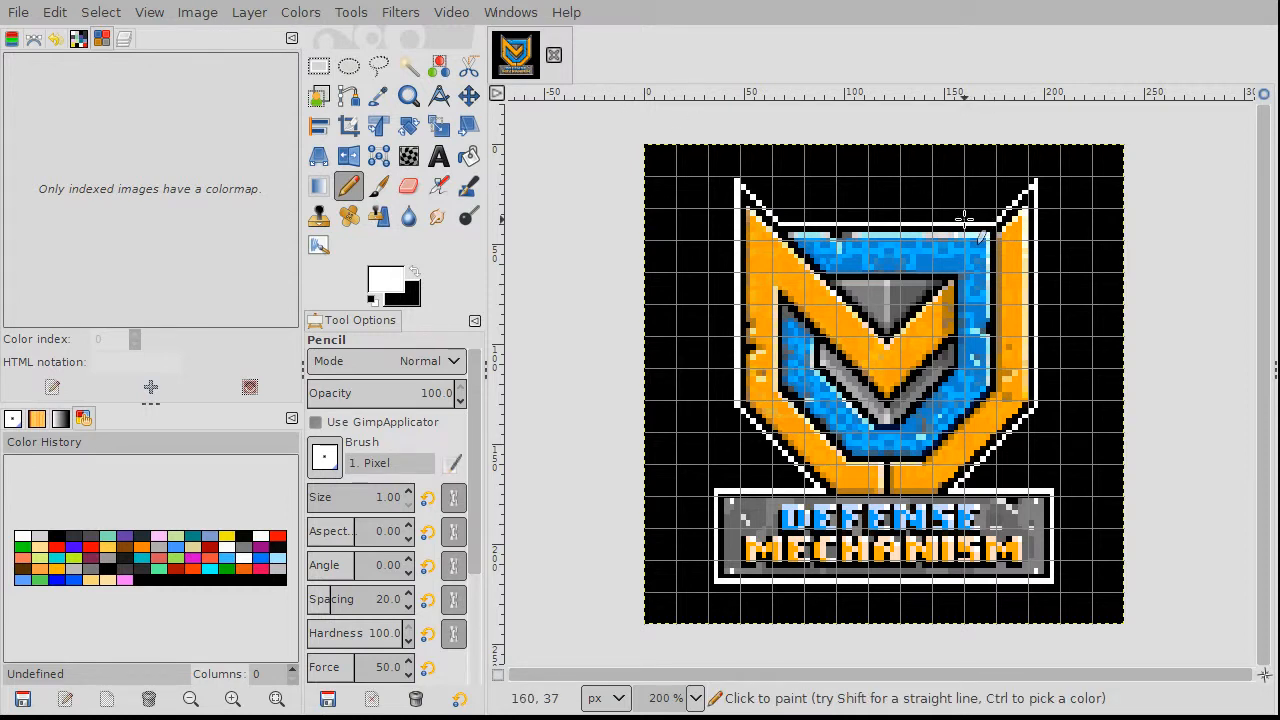
scroll(965, 218, "down", 1)
scroll(965, 218, "up", 2)
scroll(975, 250, "down", 2)
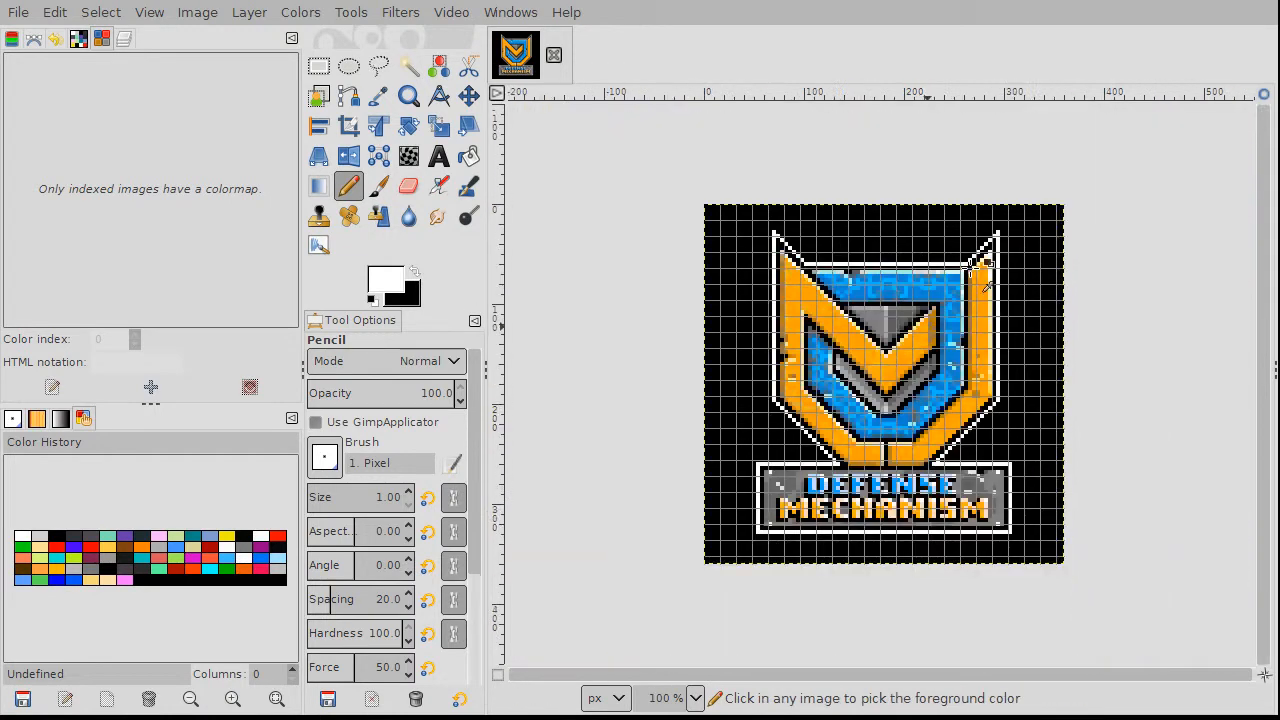
scroll(975, 262, "up", 1)
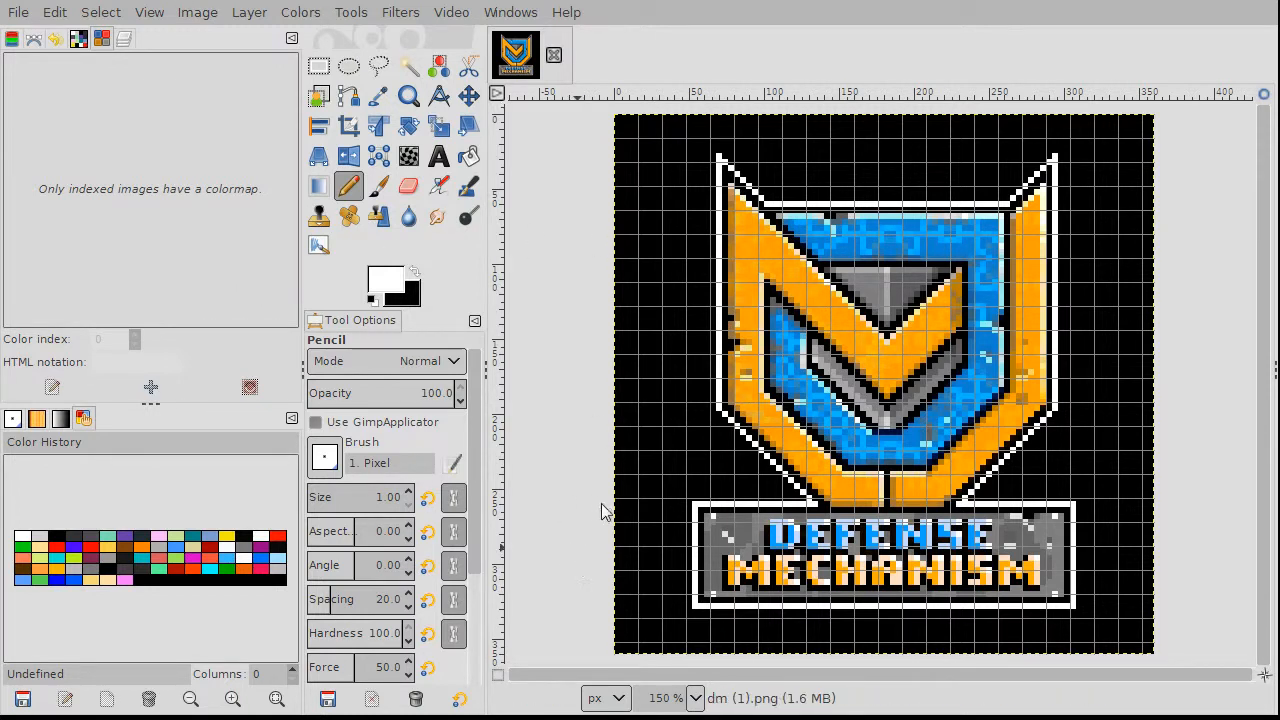
key("ctrl+z")
scroll(987, 371, "up", 3)
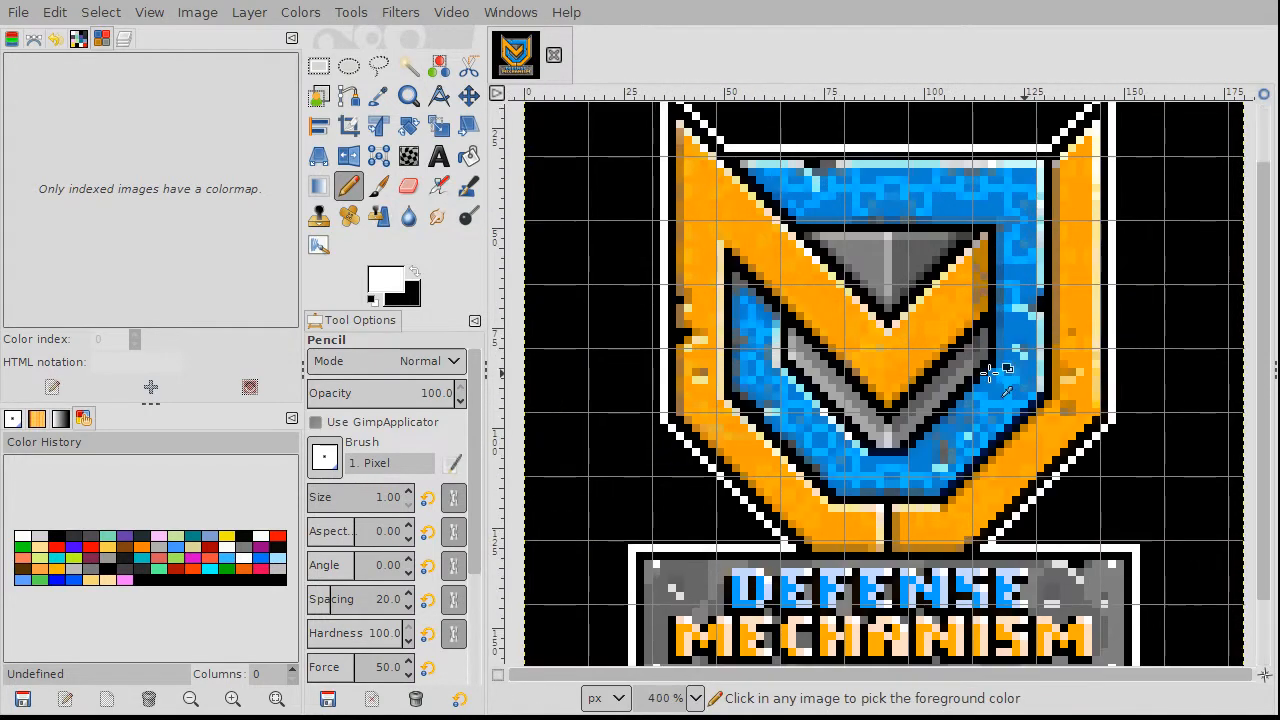
scroll(1010, 362, "down", 2)
scroll(1010, 362, "up", 1)
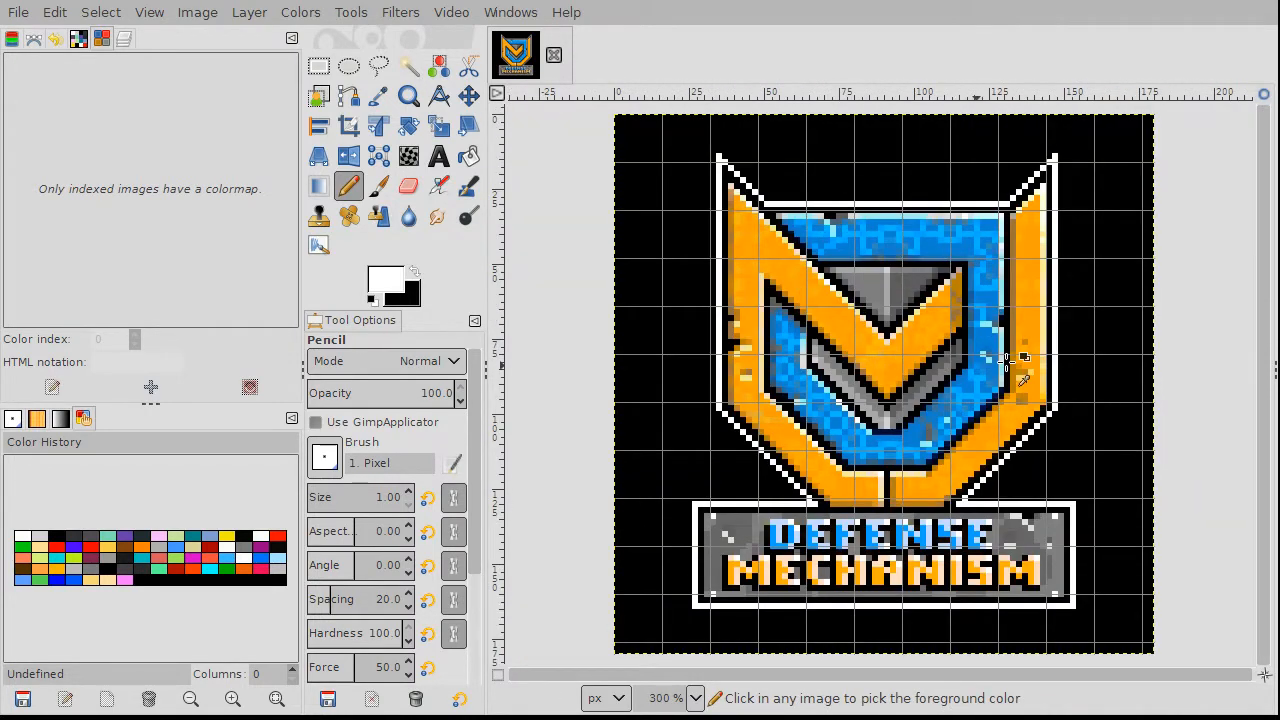
scroll(1010, 362, "down", 1)
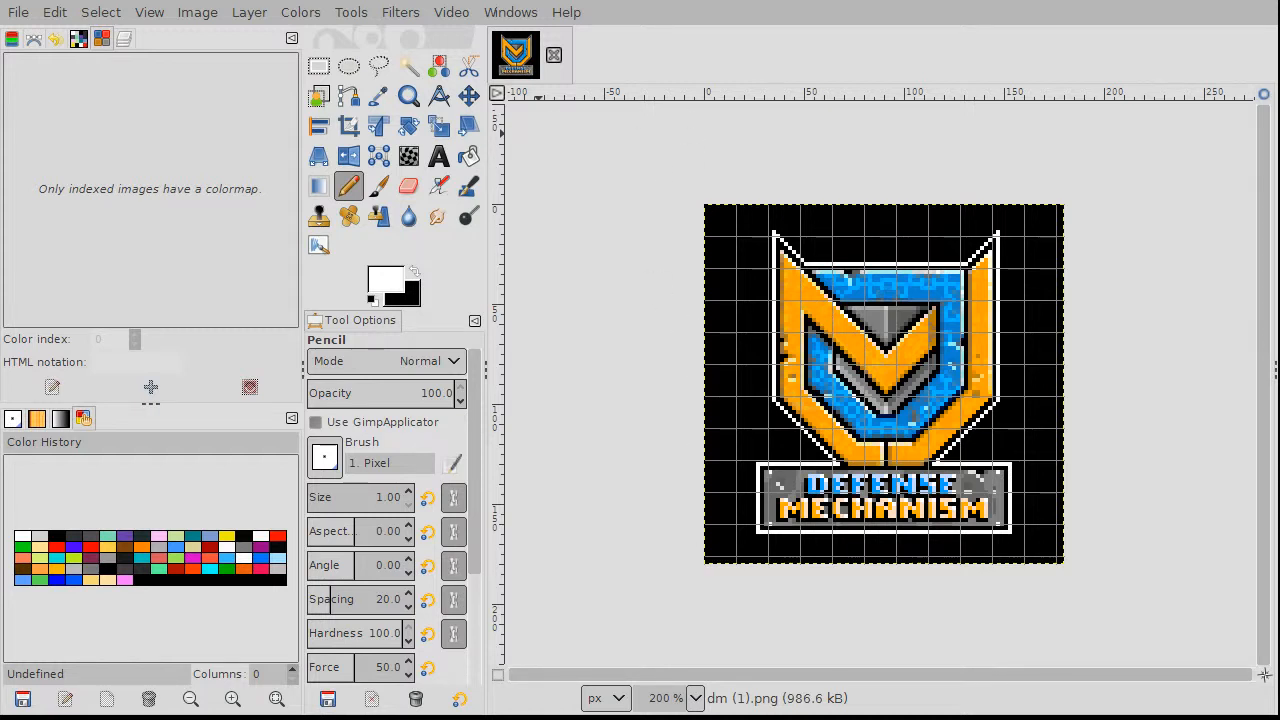
Step: Enlarge the canvas to 256 × 240 and resize the layer to fill the canvas
left_click(635, 636)
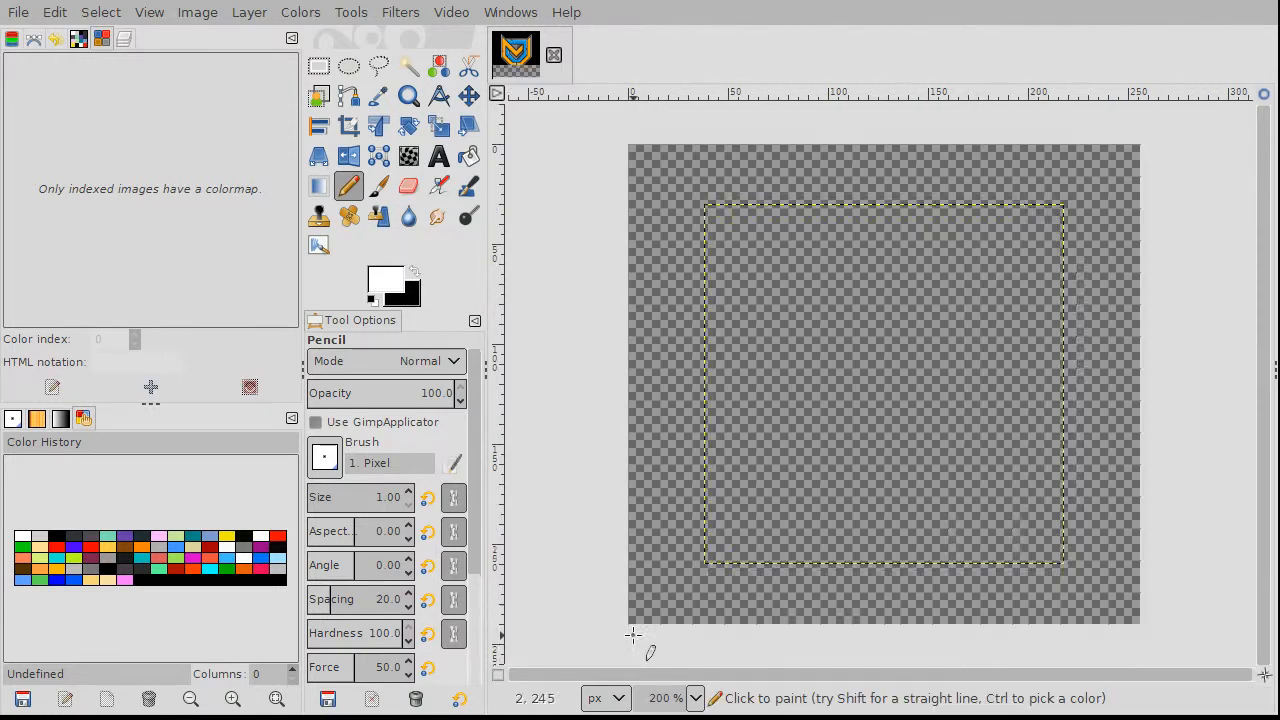
left_click(249, 12)
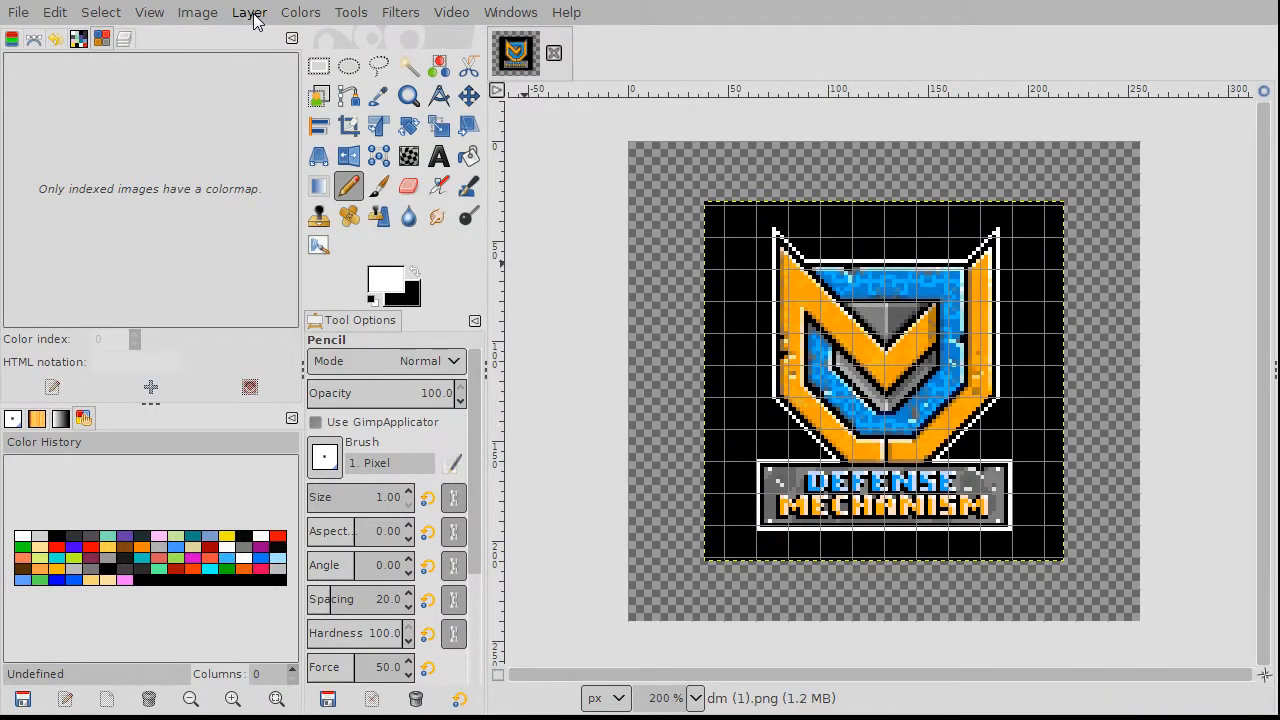
left_click(364, 346)
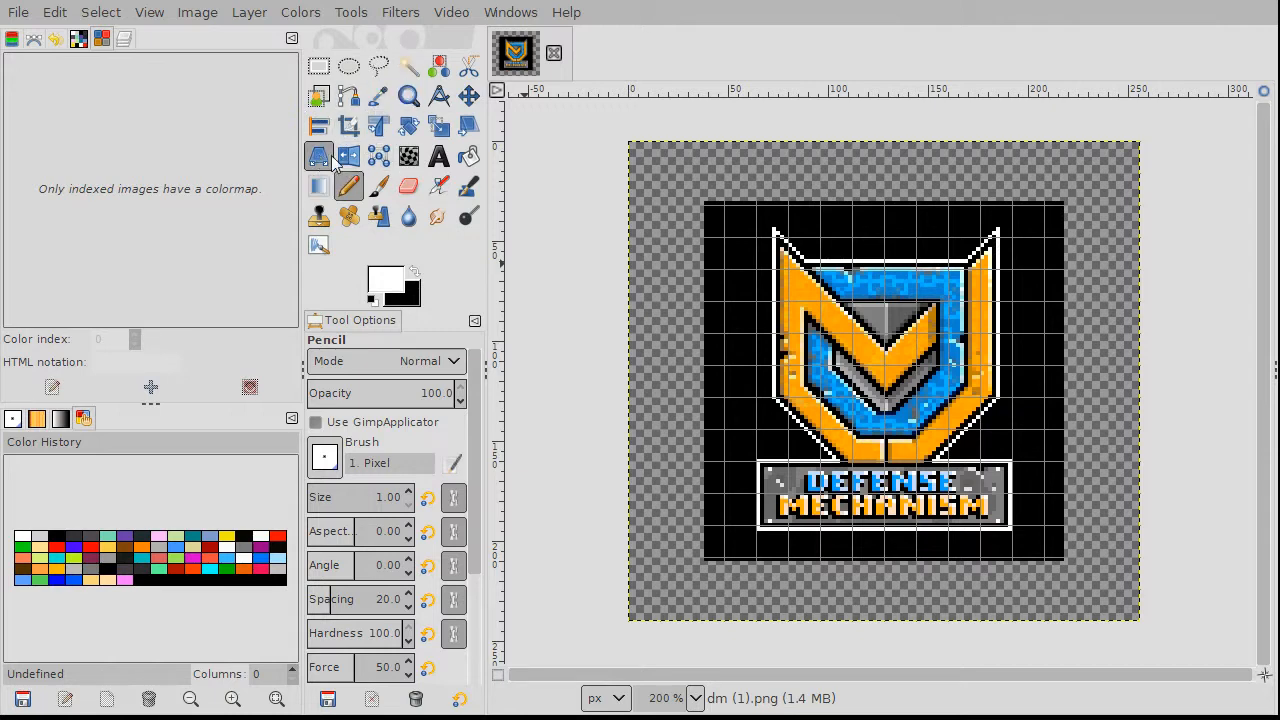
key("shift+b")
Step: Make black the foreground colour, trial-fill the margins black, then undo the fill
key("x")
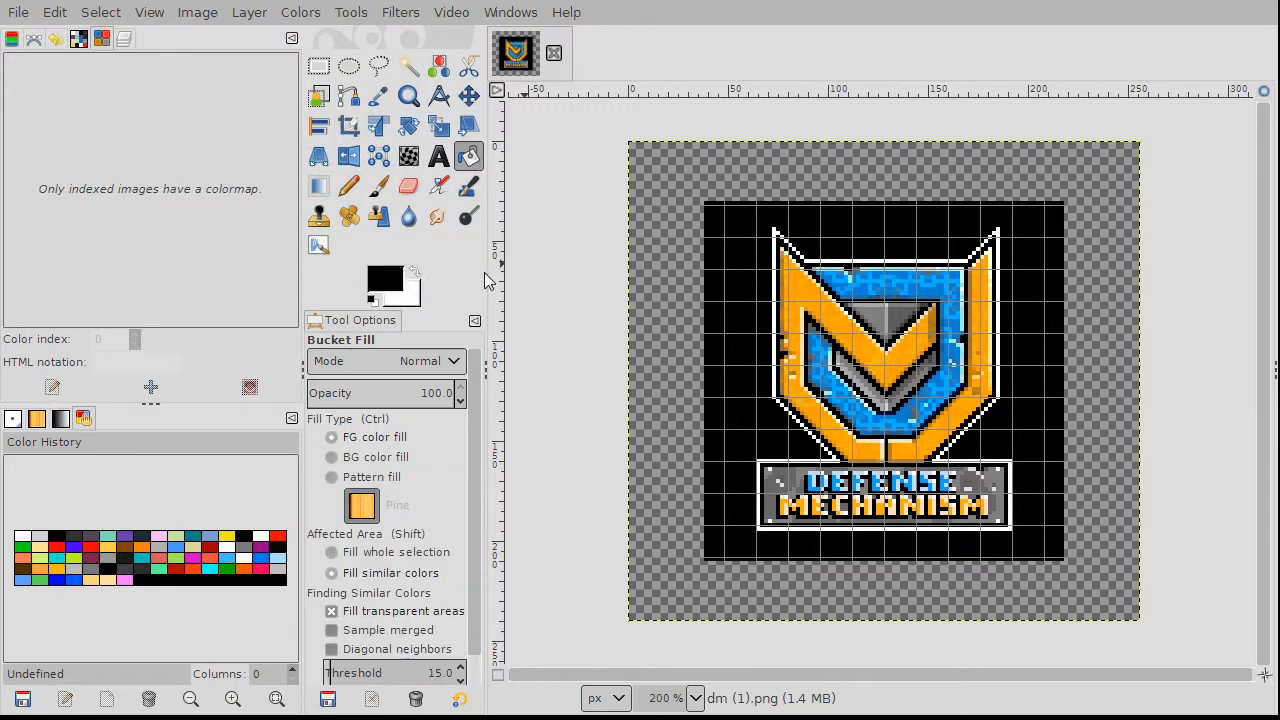
left_click(642, 253)
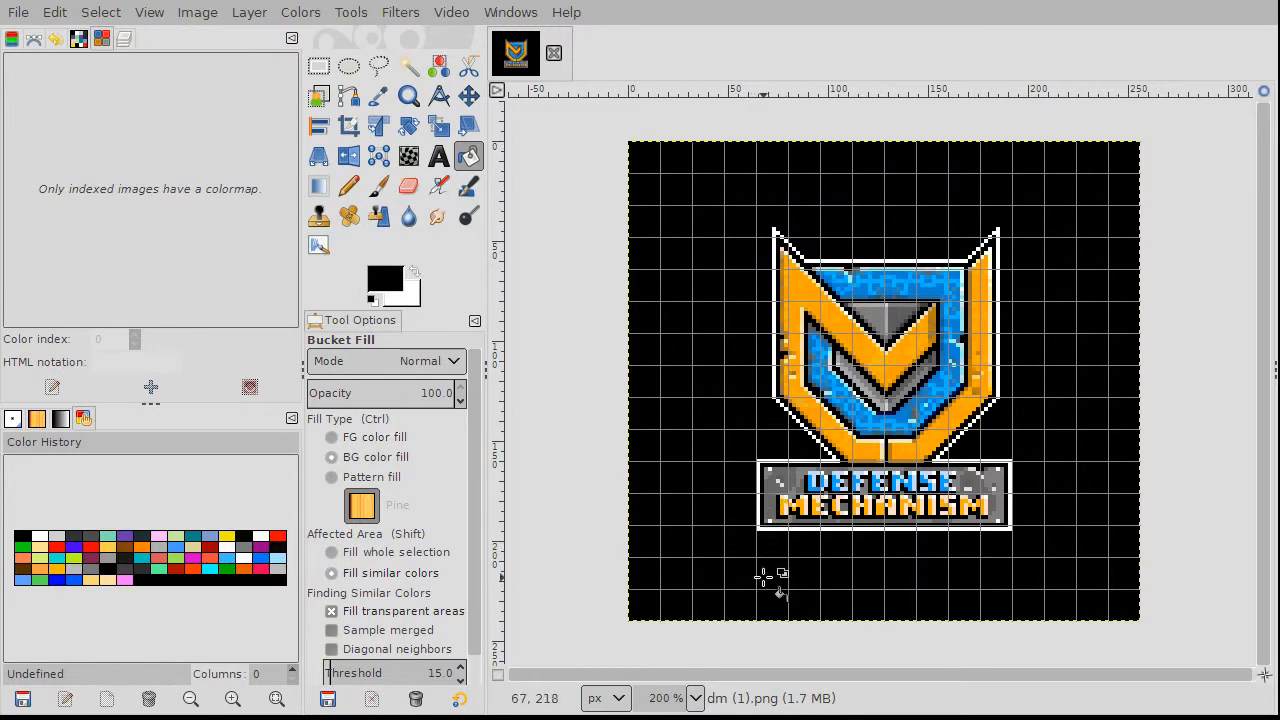
scroll(772, 578, "up", 2)
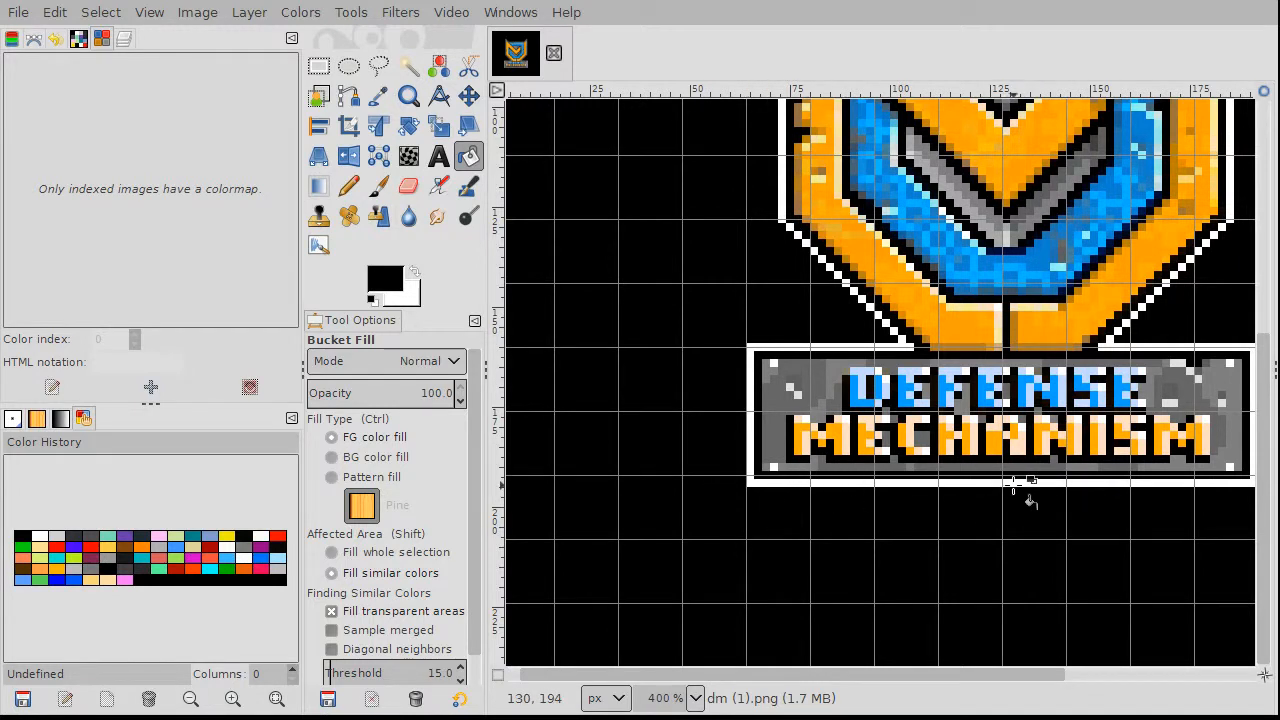
scroll(1020, 488, "down", 1)
scroll(1018, 484, "down", 1)
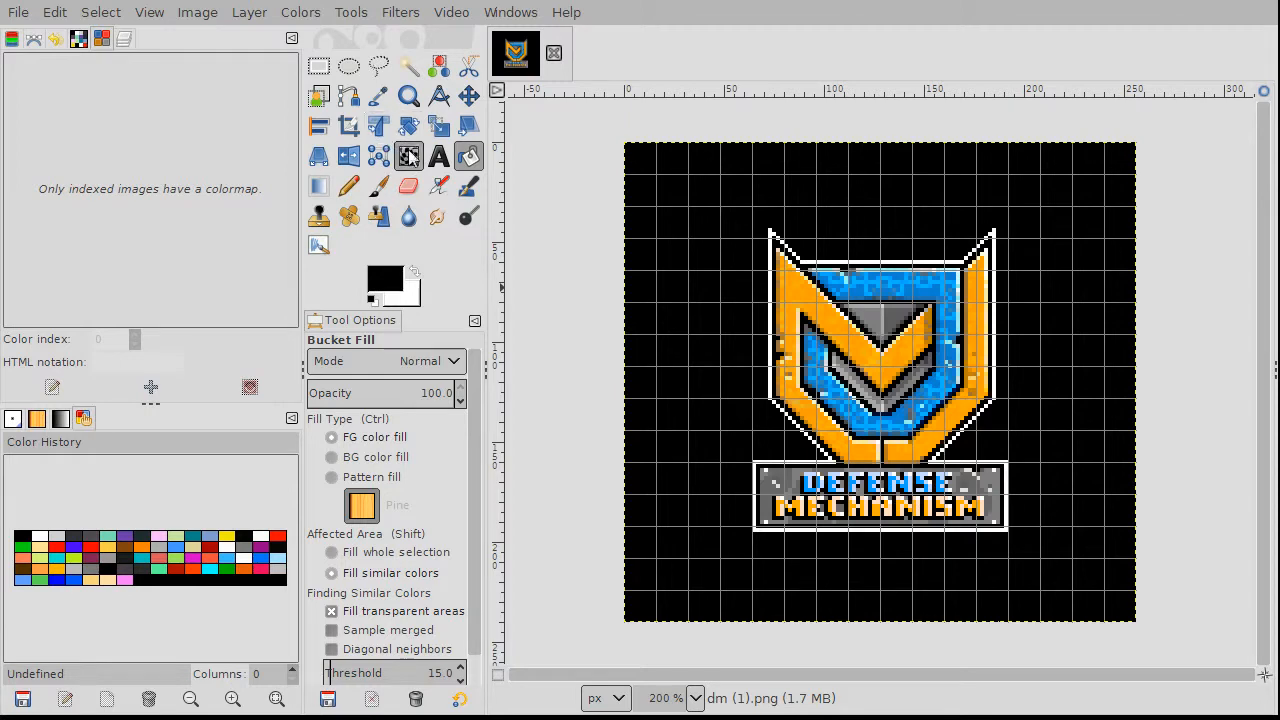
key("ctrl+z")
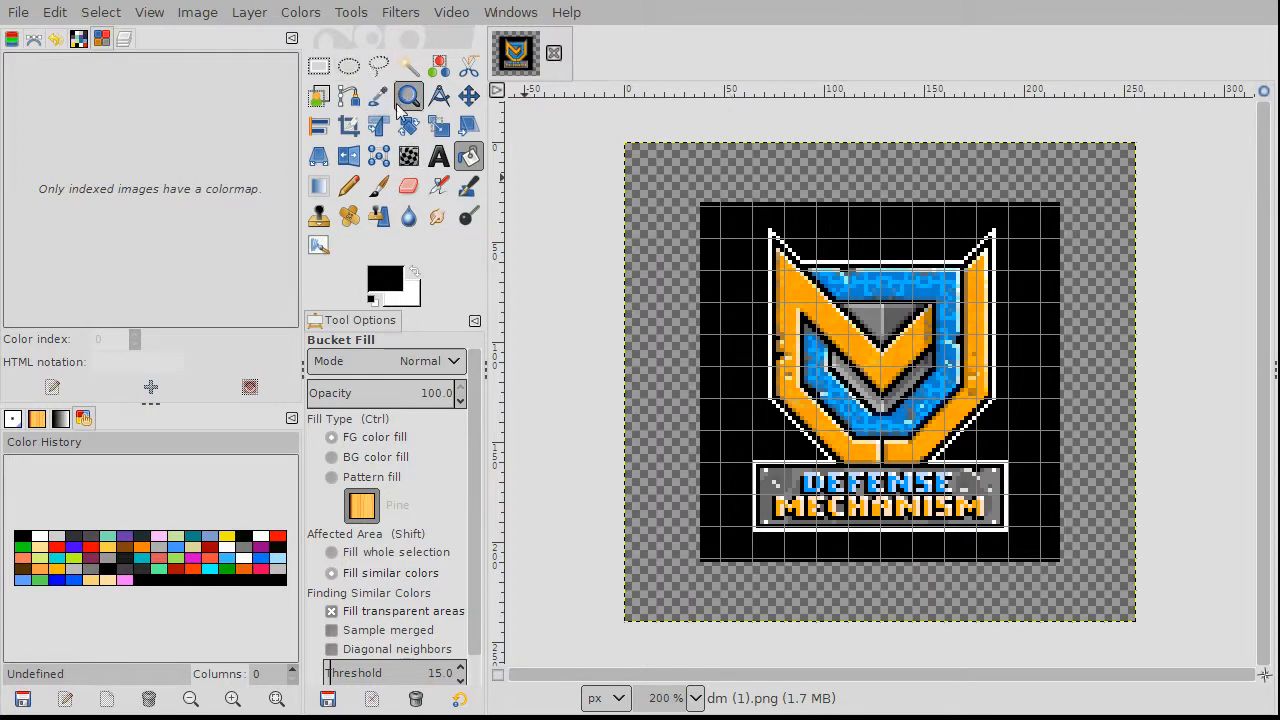
left_click(468, 96)
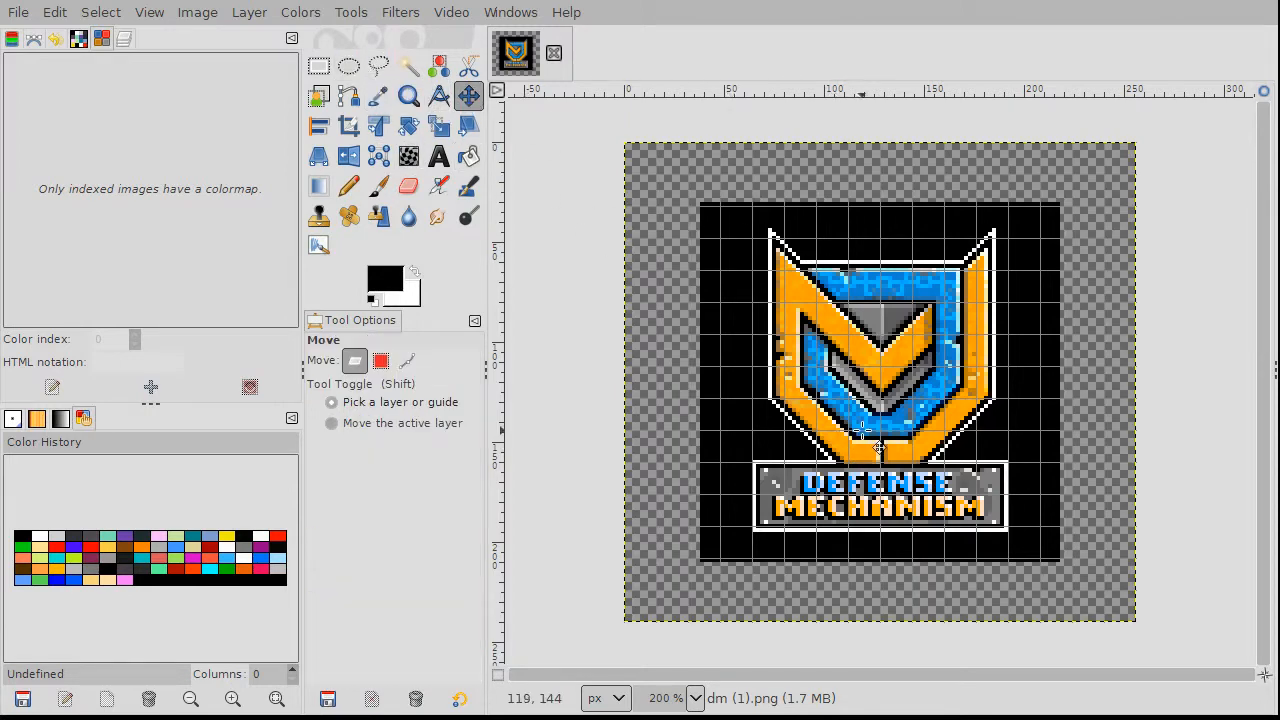
scroll(820, 594, "up", 2)
scroll(908, 508, "up", 2)
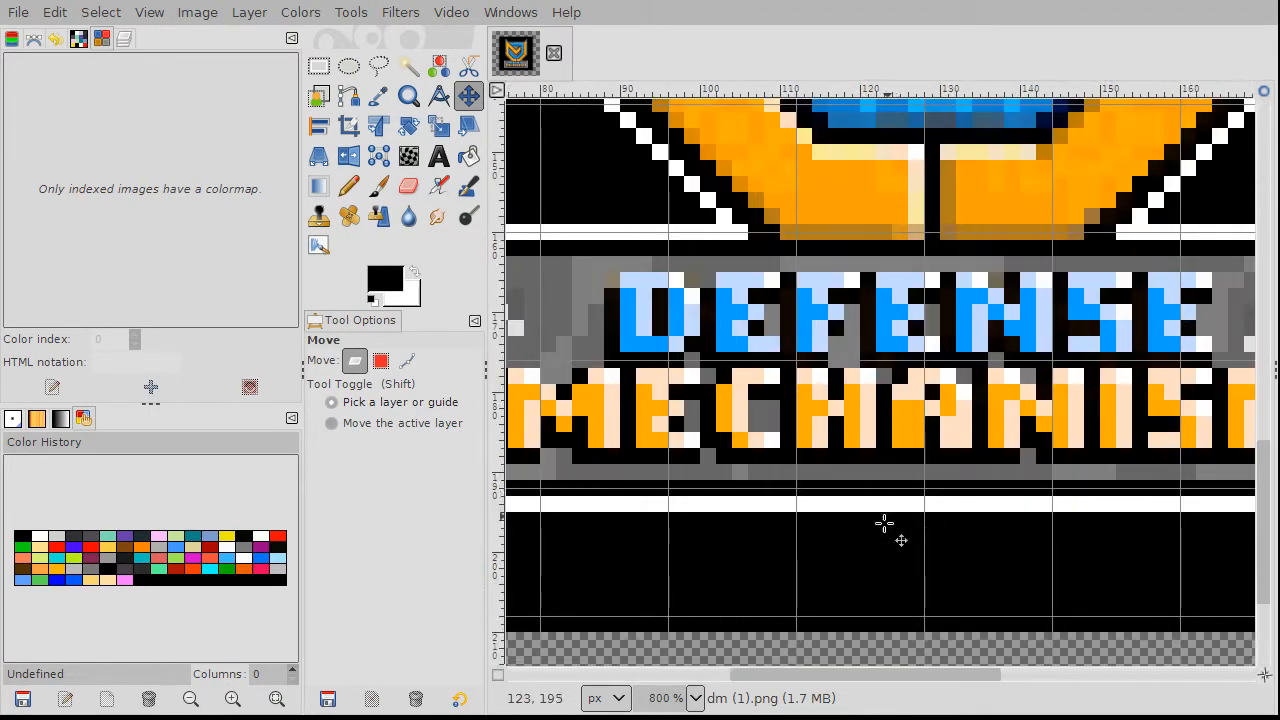
left_click_drag(880, 506, 894, 491)
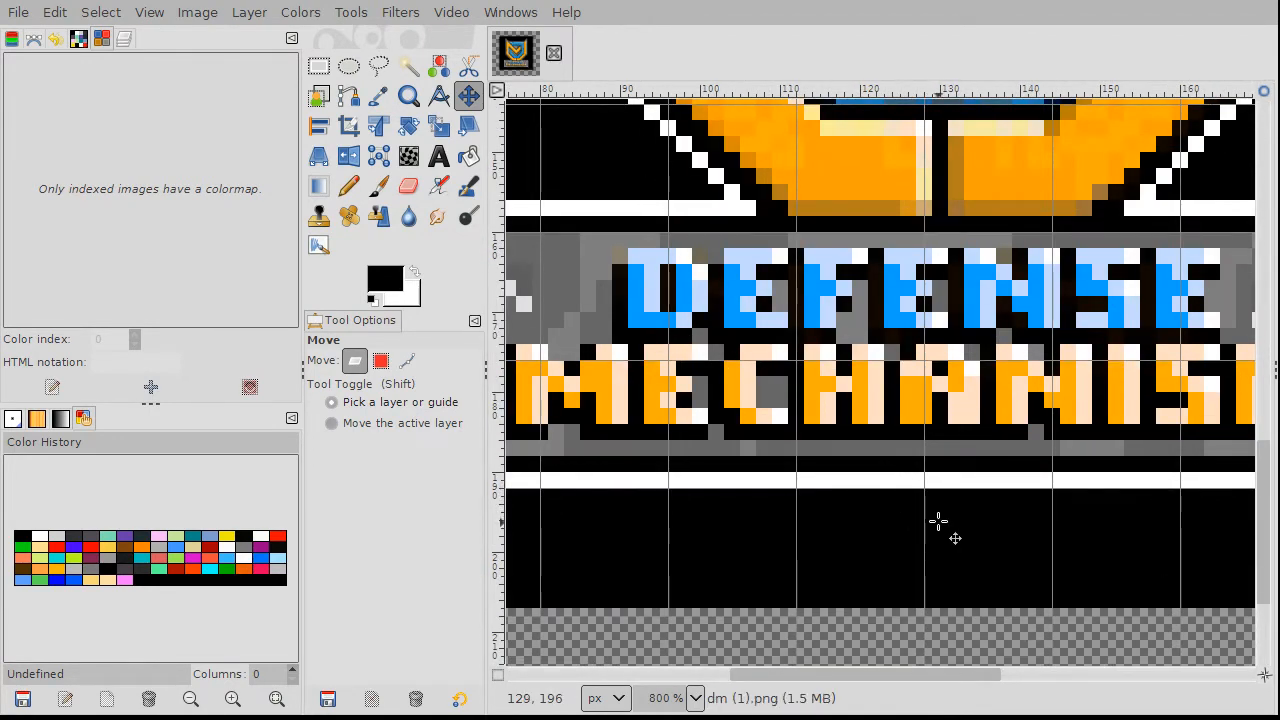
scroll(940, 520, "down", 1)
left_click_drag(886, 466, 886, 457)
scroll(1040, 470, "down", 3)
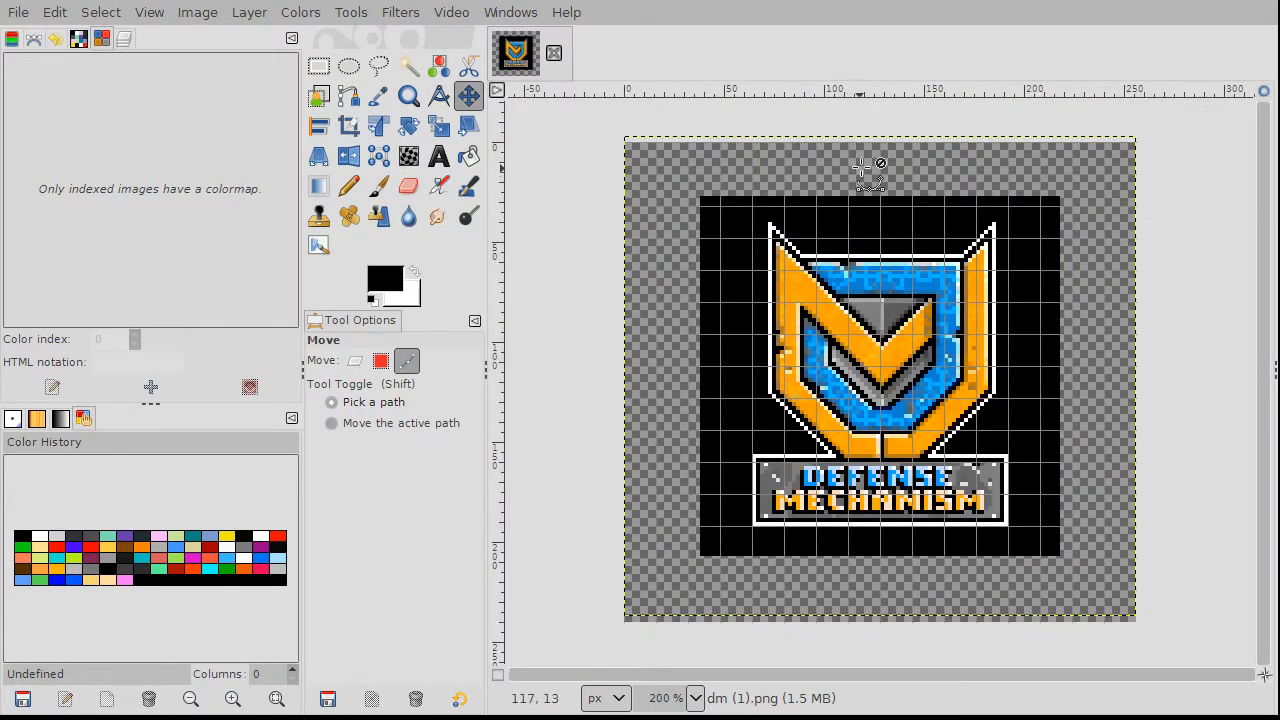
scroll(935, 192, "up", 2)
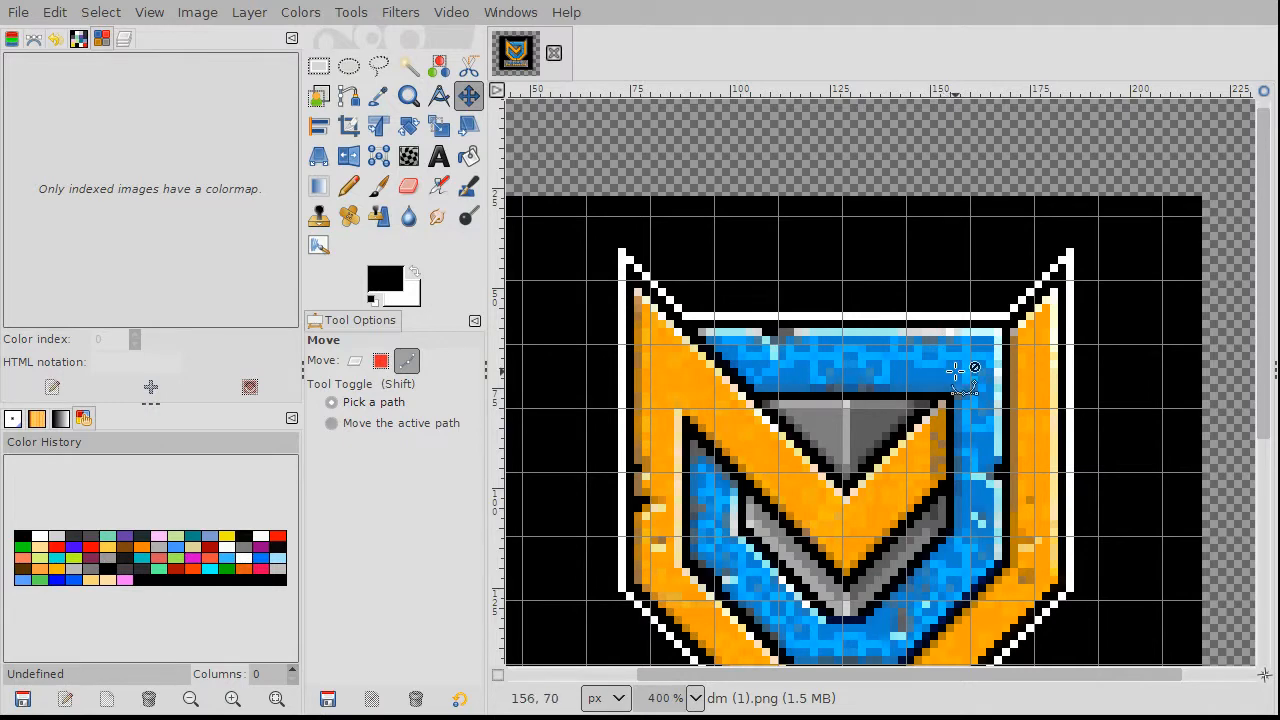
scroll(853, 405, "down", 2)
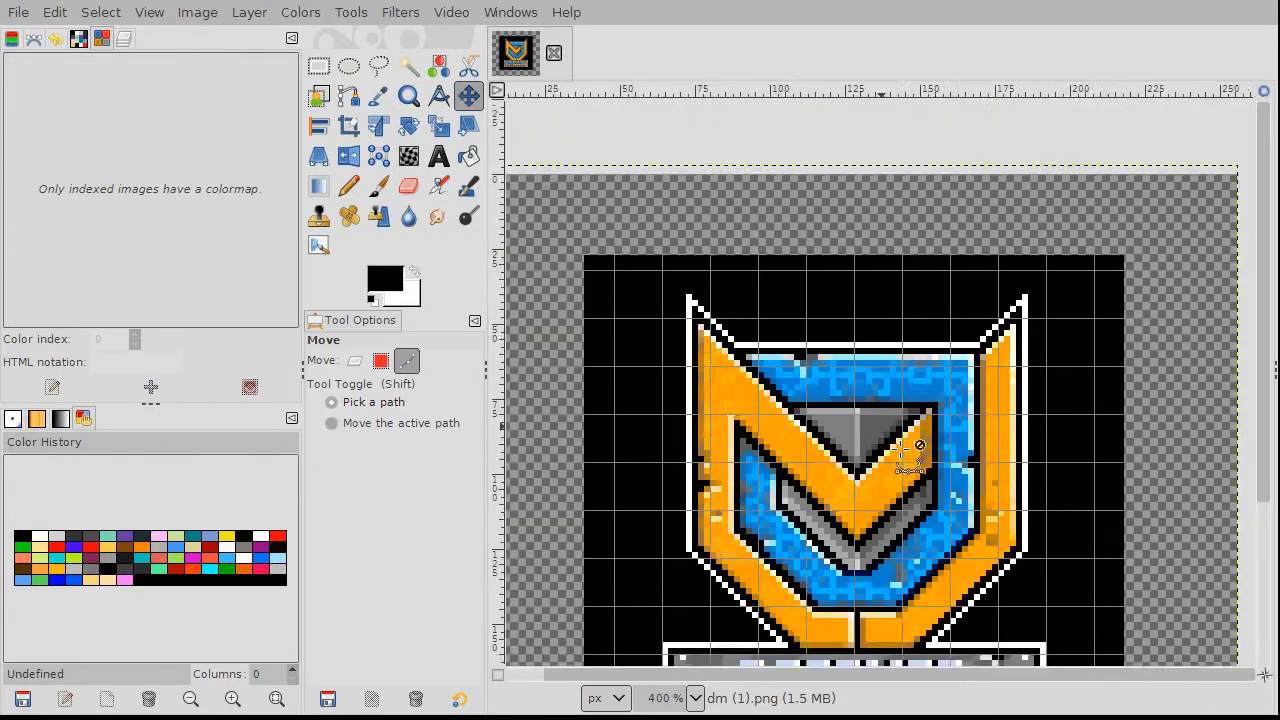
scroll(851, 640, "up", 2)
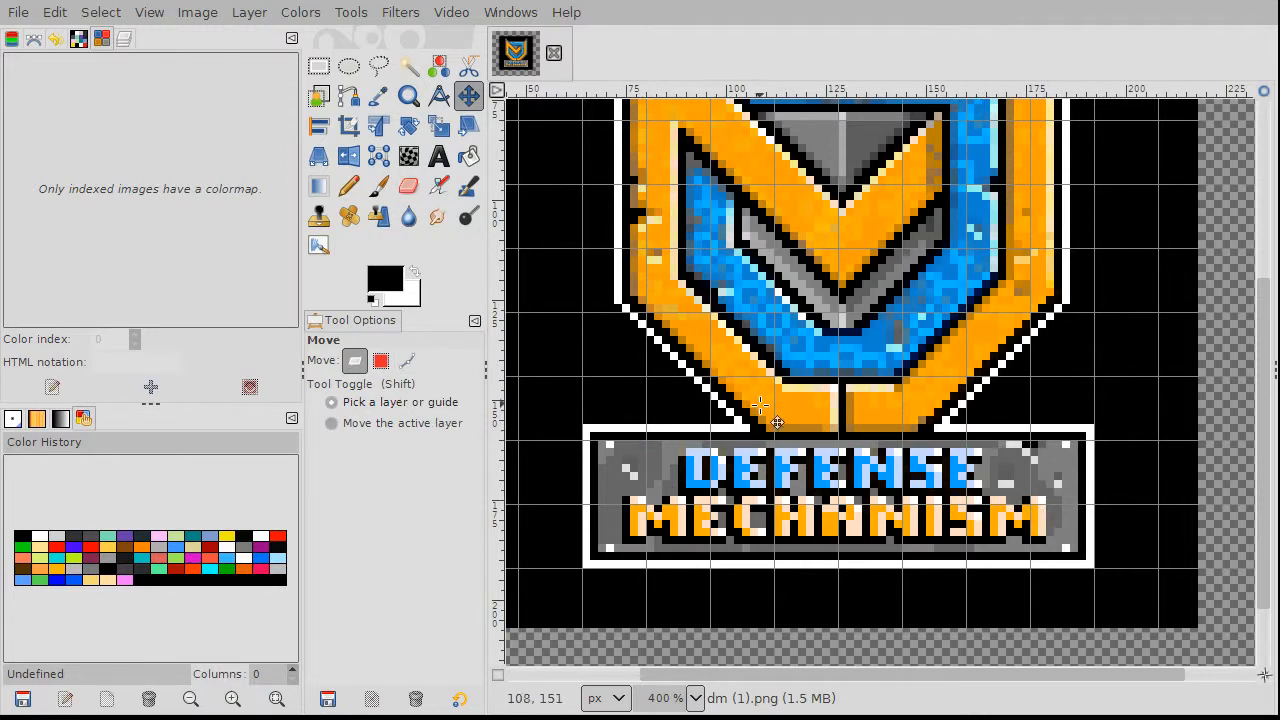
scroll(885, 412, "down", 2, "ctrl")
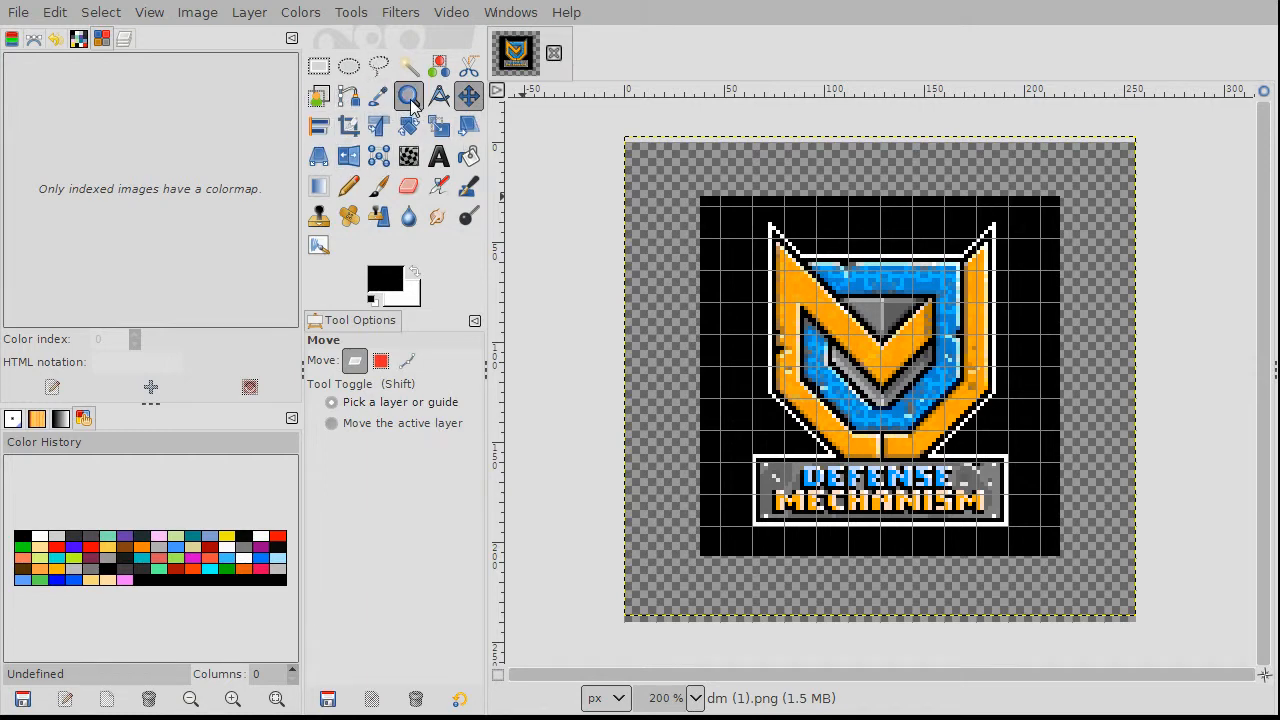
Step: Expand the layer to the image size and bucket-fill its transparent border black
left_click(470, 158)
left_click(249, 12)
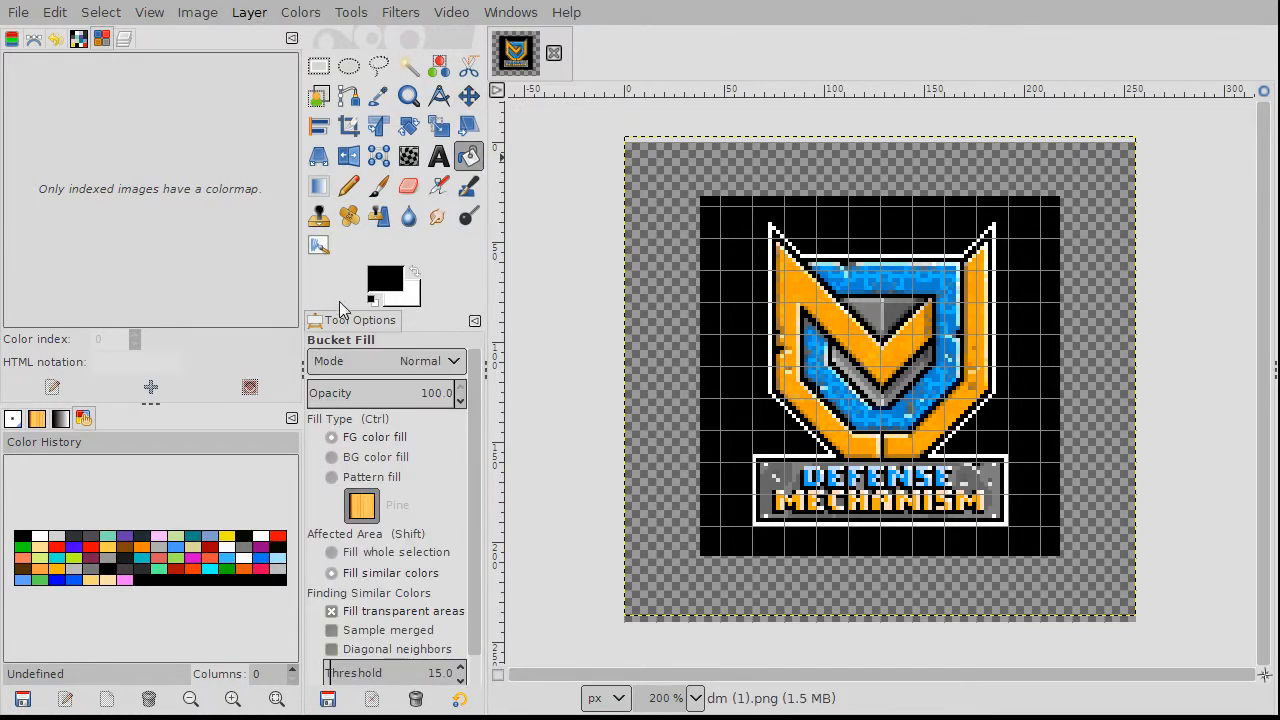
left_click(652, 236)
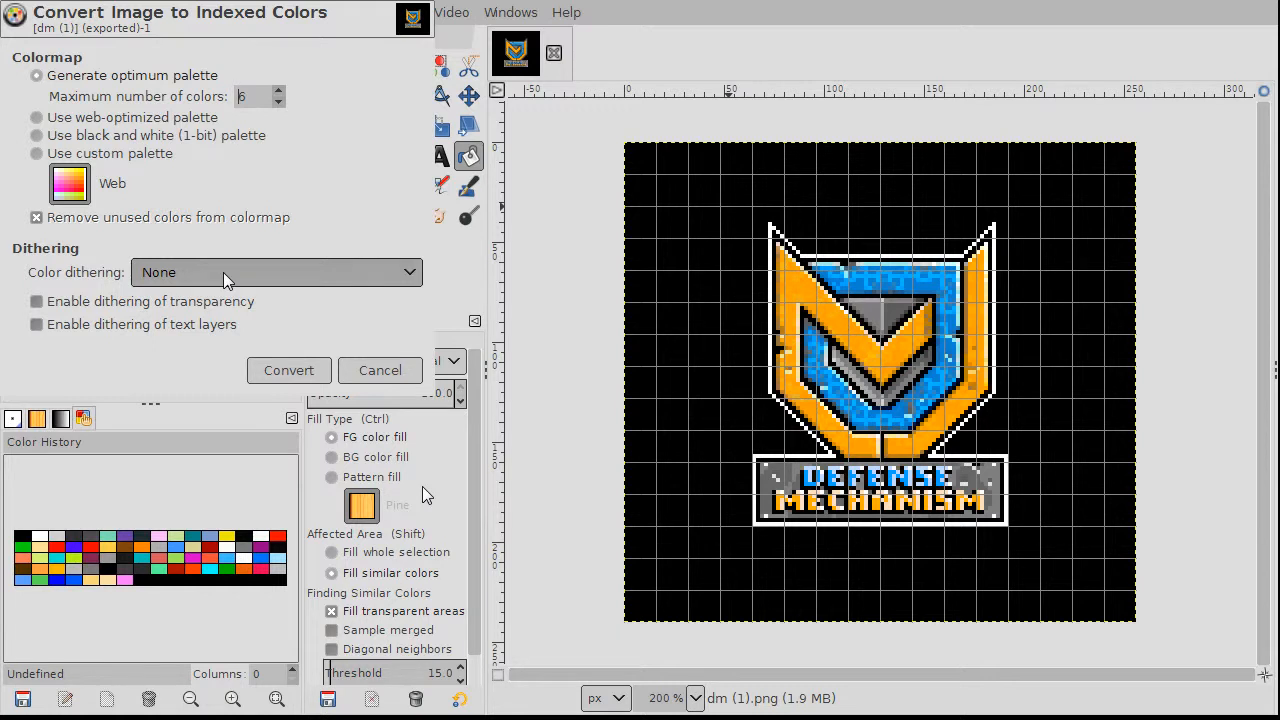
Step: Convert the logo to an indexed image with a six-colour palette
left_click(290, 371)
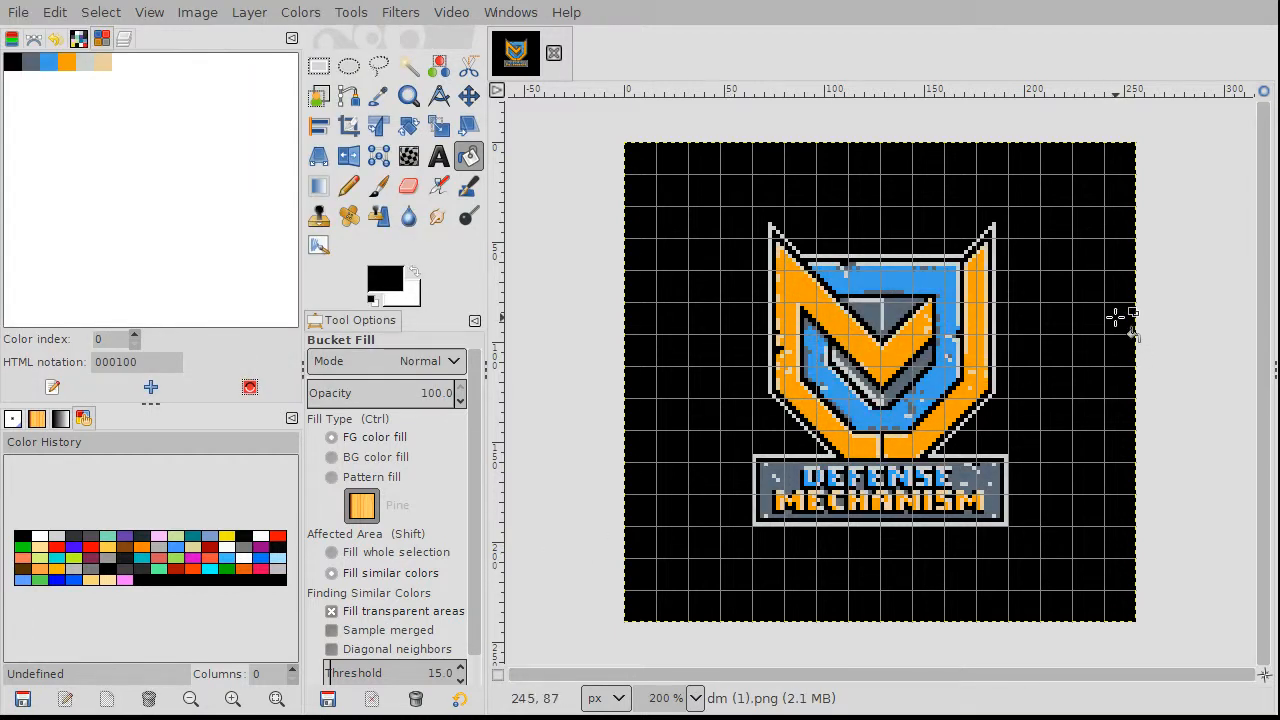
Step: Change the light grey palette entry to white ffffff and the dark grey to 767676
left_click(85, 62)
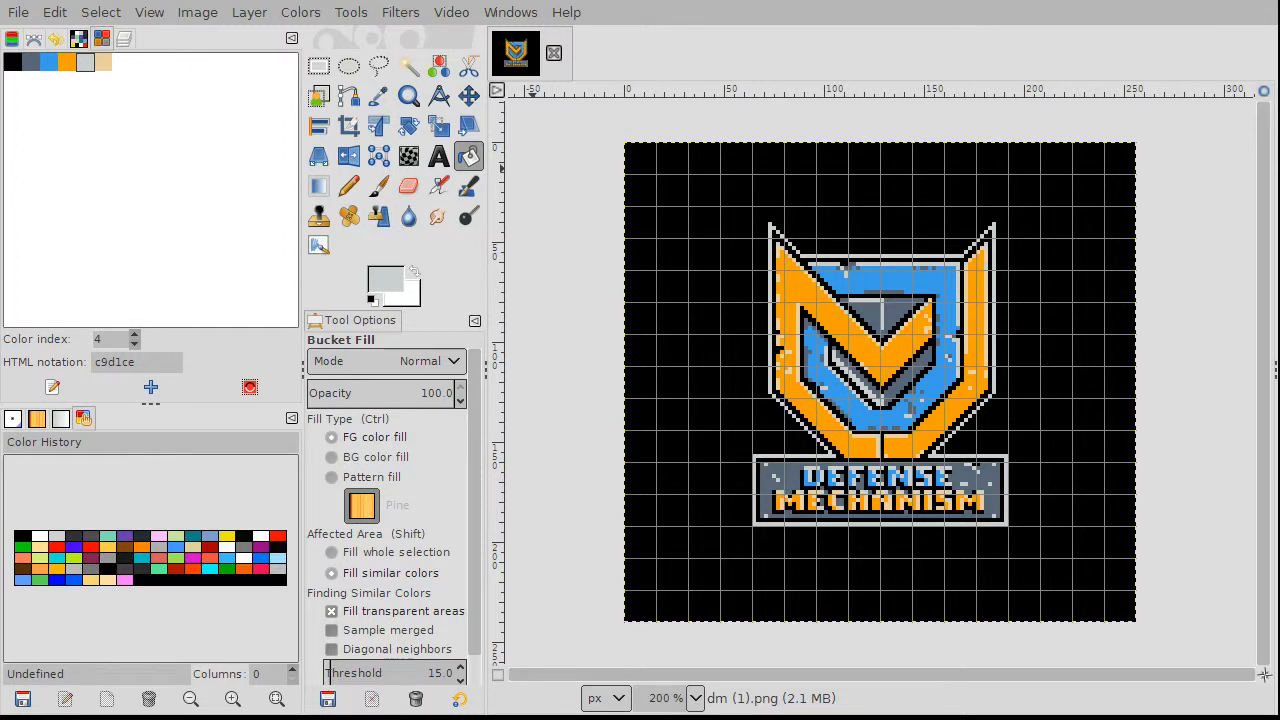
key("ctrl+z")
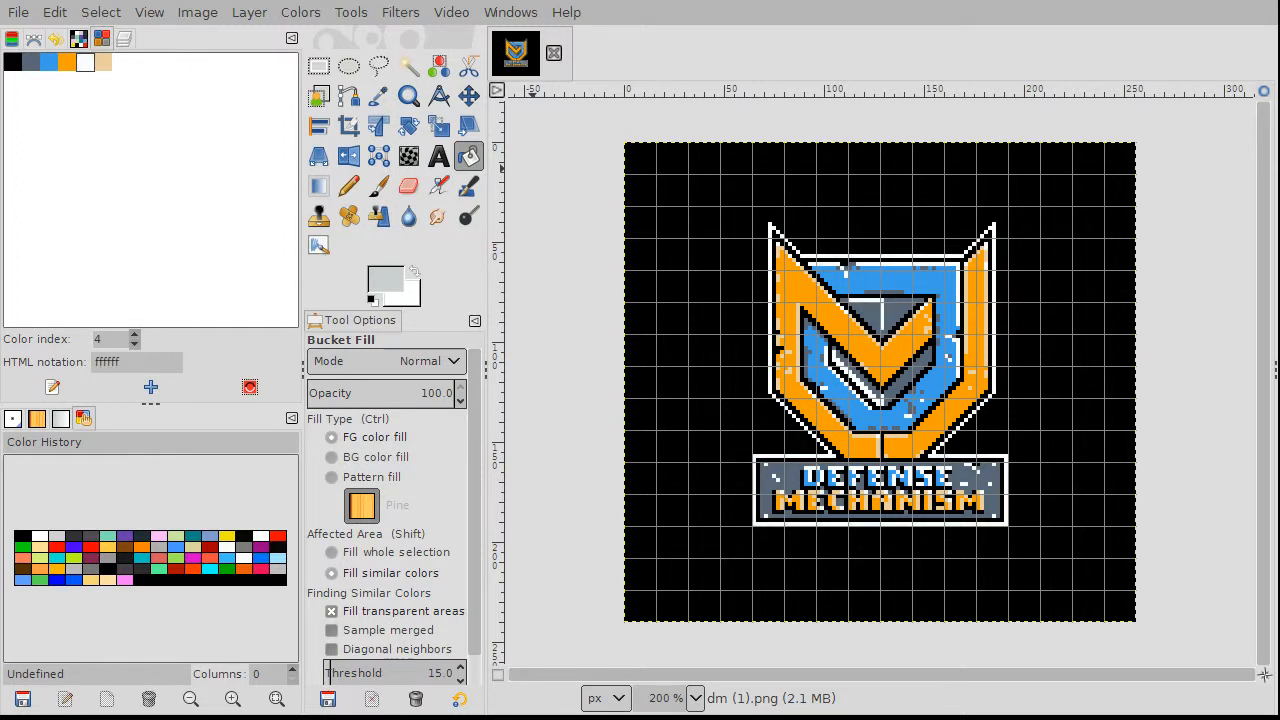
left_click(31, 66)
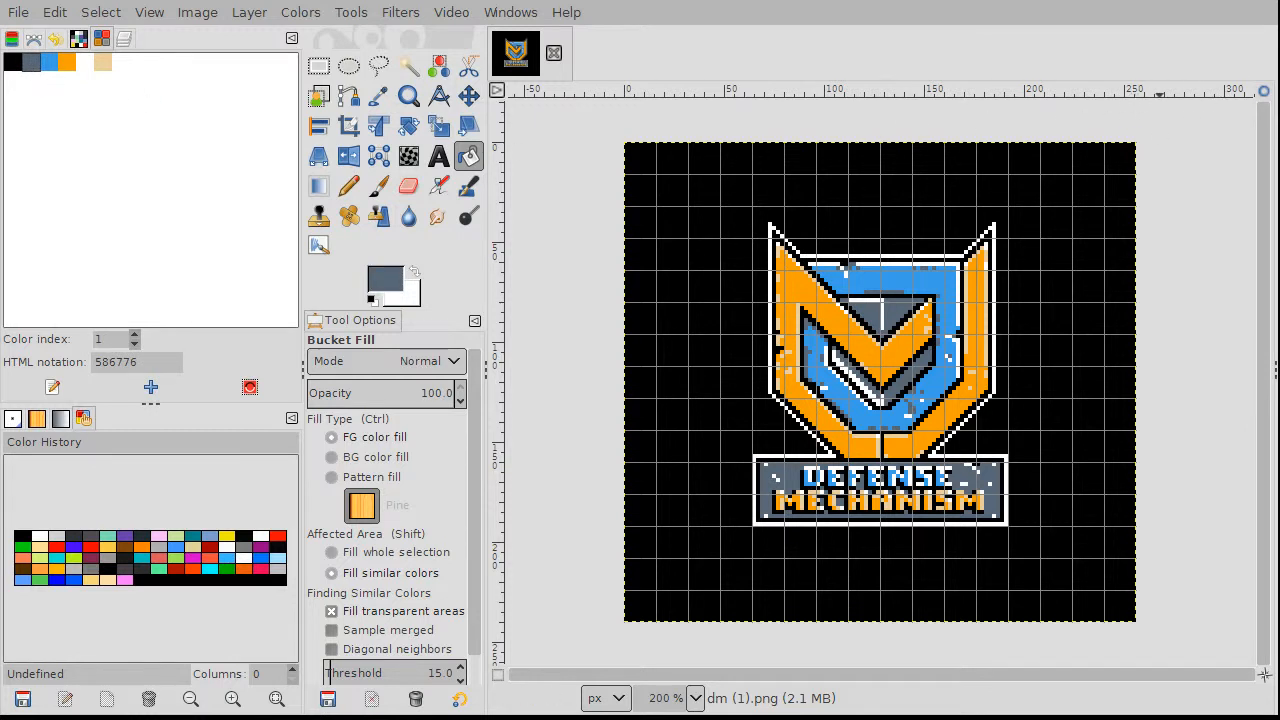
key("ctrl+z")
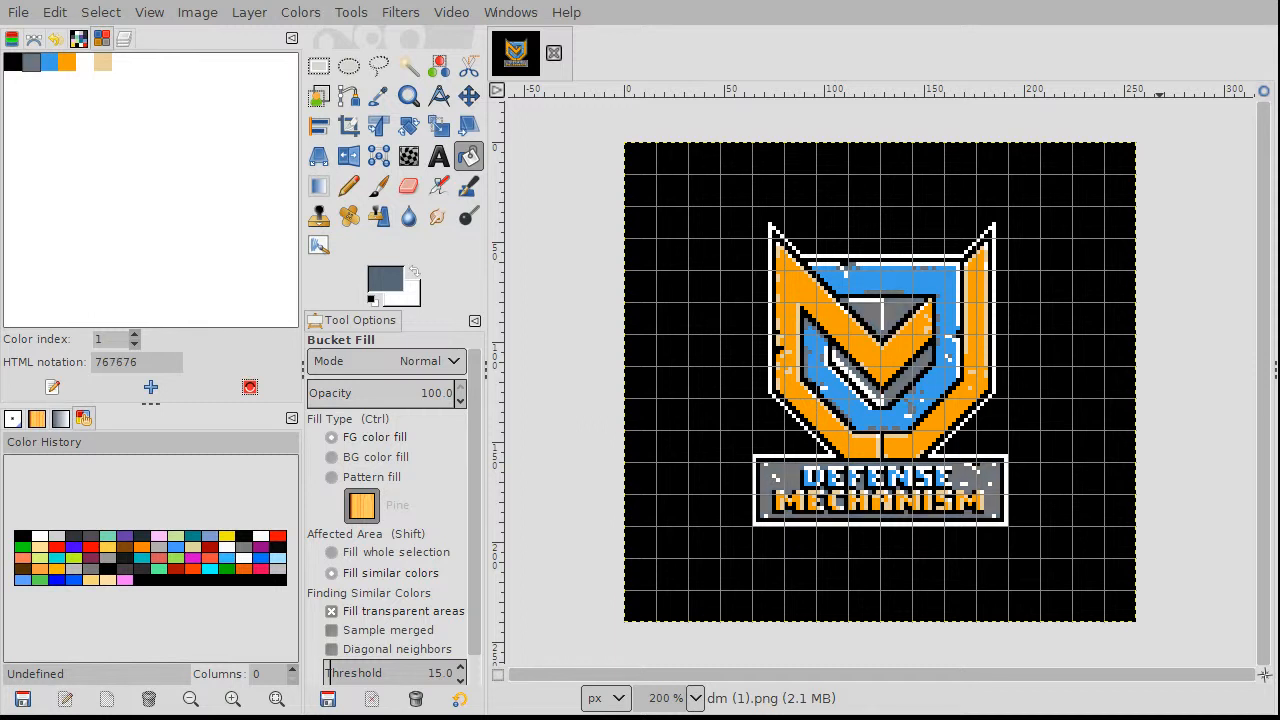
Step: Check the orange, blue and tan palette entries' values, ending on tan eacf9d
left_click(68, 65)
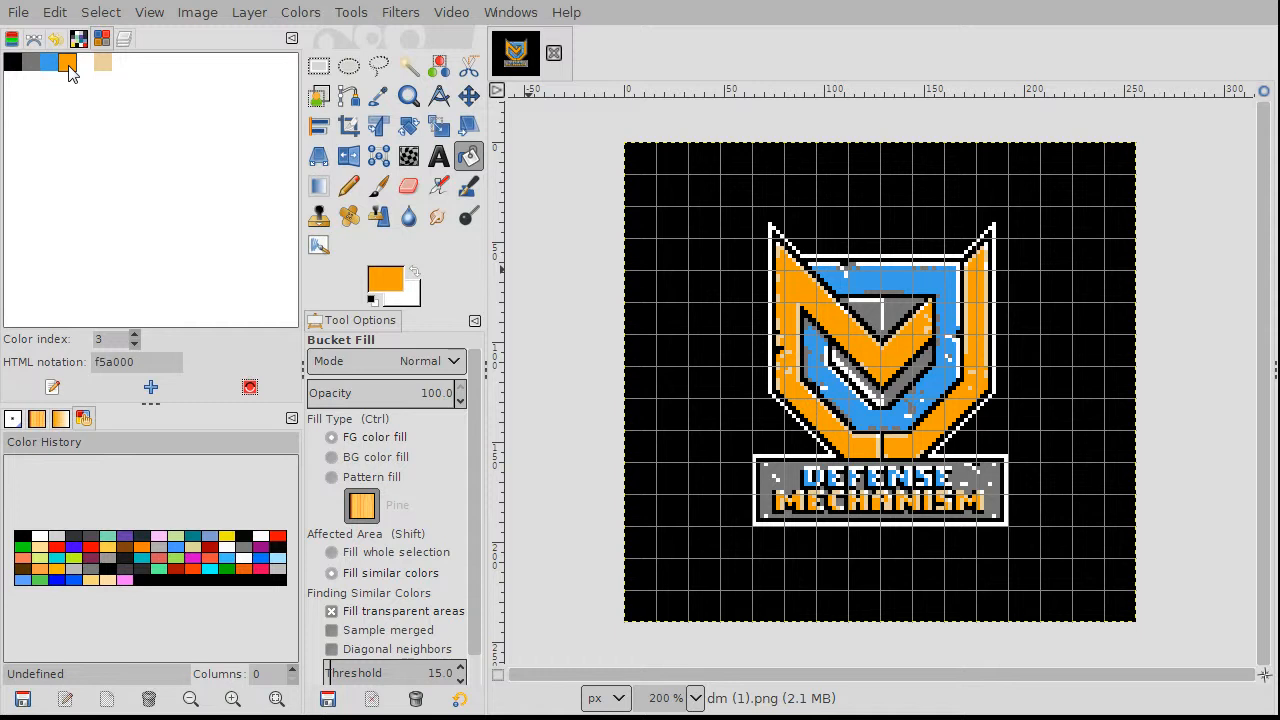
left_click(50, 65)
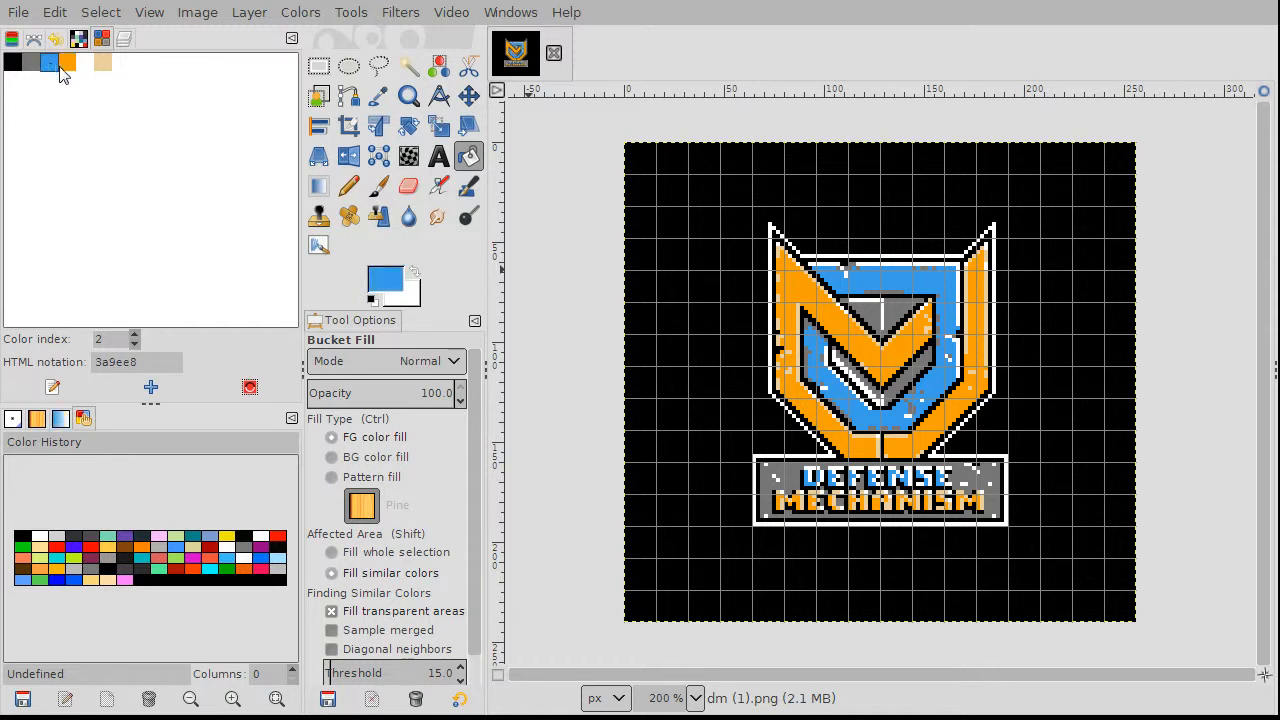
left_click(103, 64)
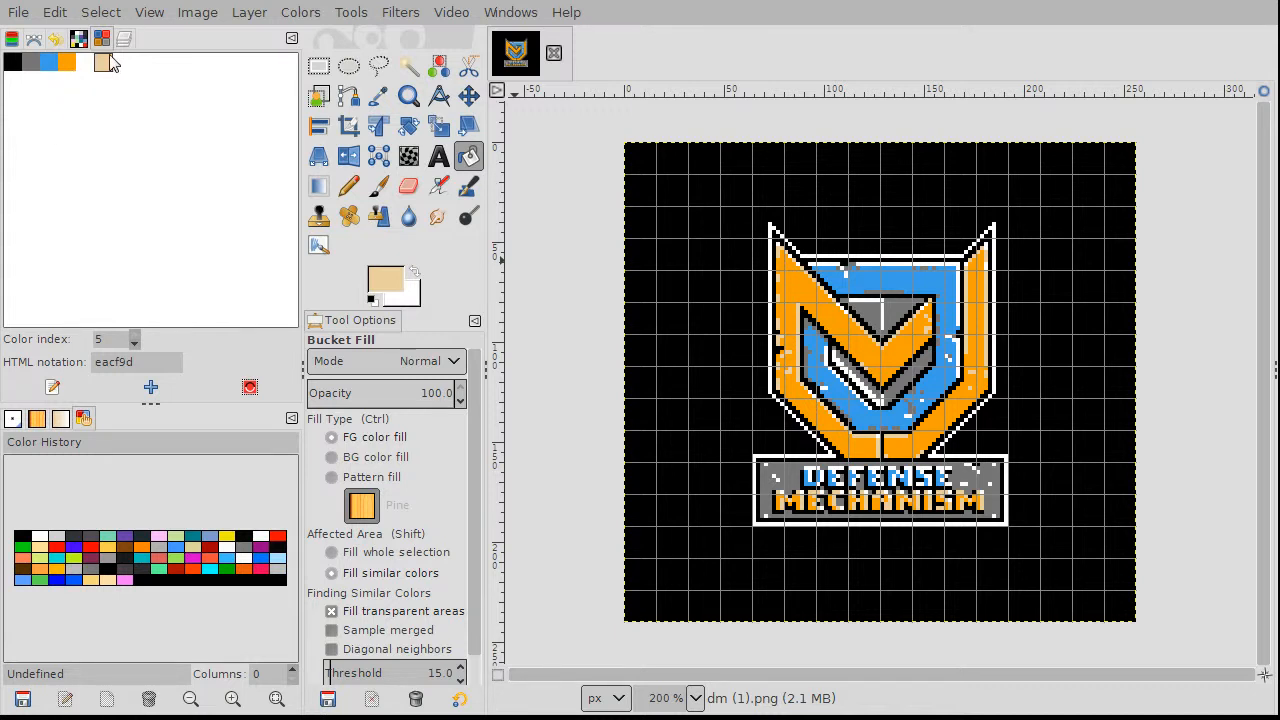
left_click(70, 63)
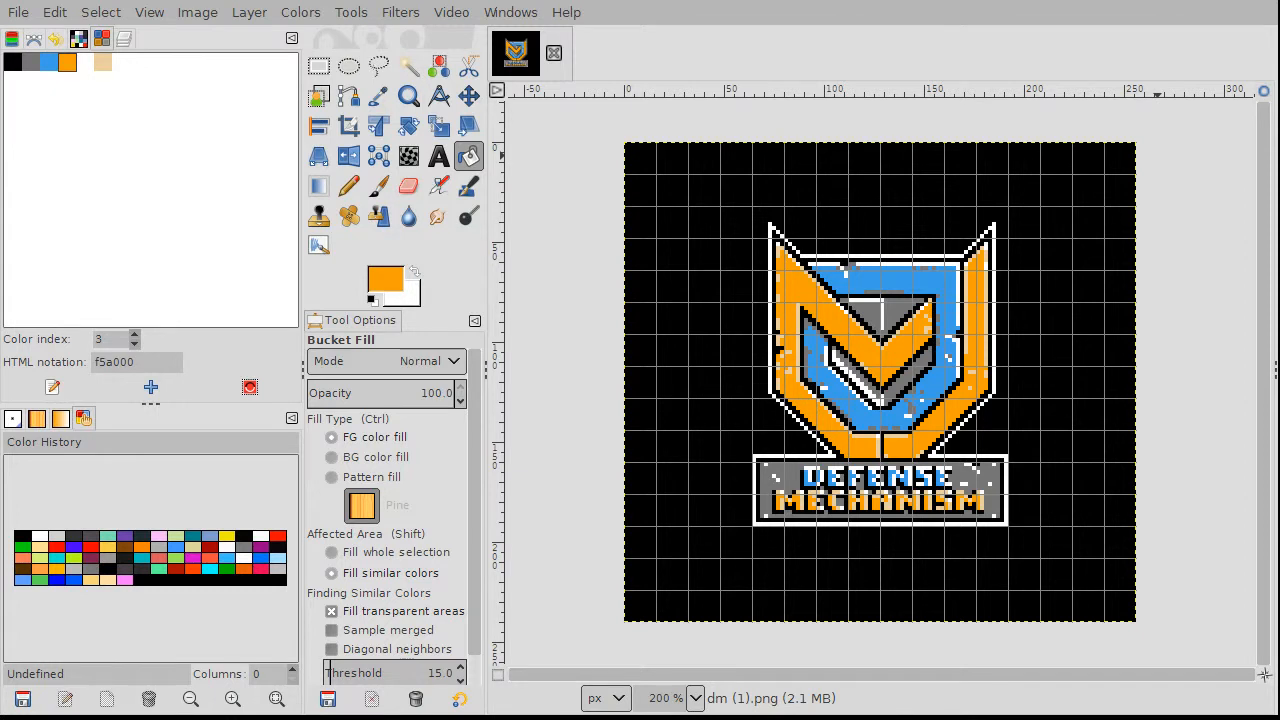
left_click(103, 62)
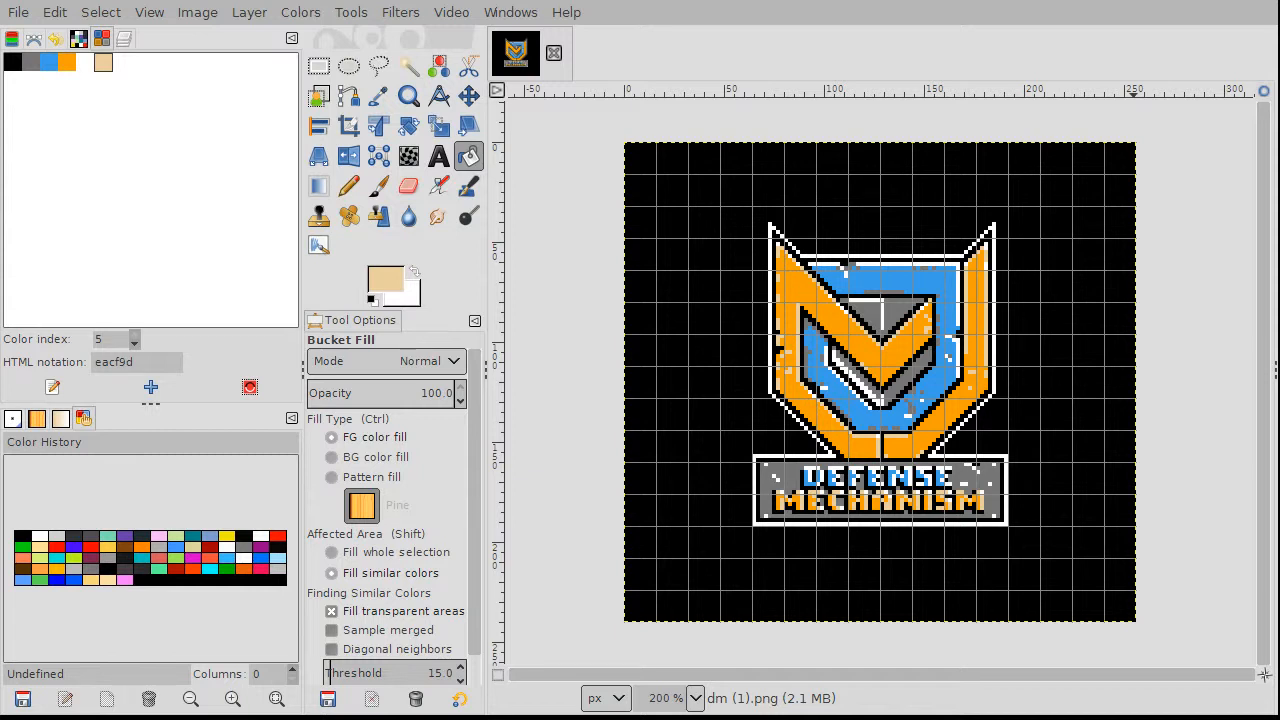
Step: Recolour colormap entry 5 from tan to orange f5a000 and zoom around to check the logo
key("Return")
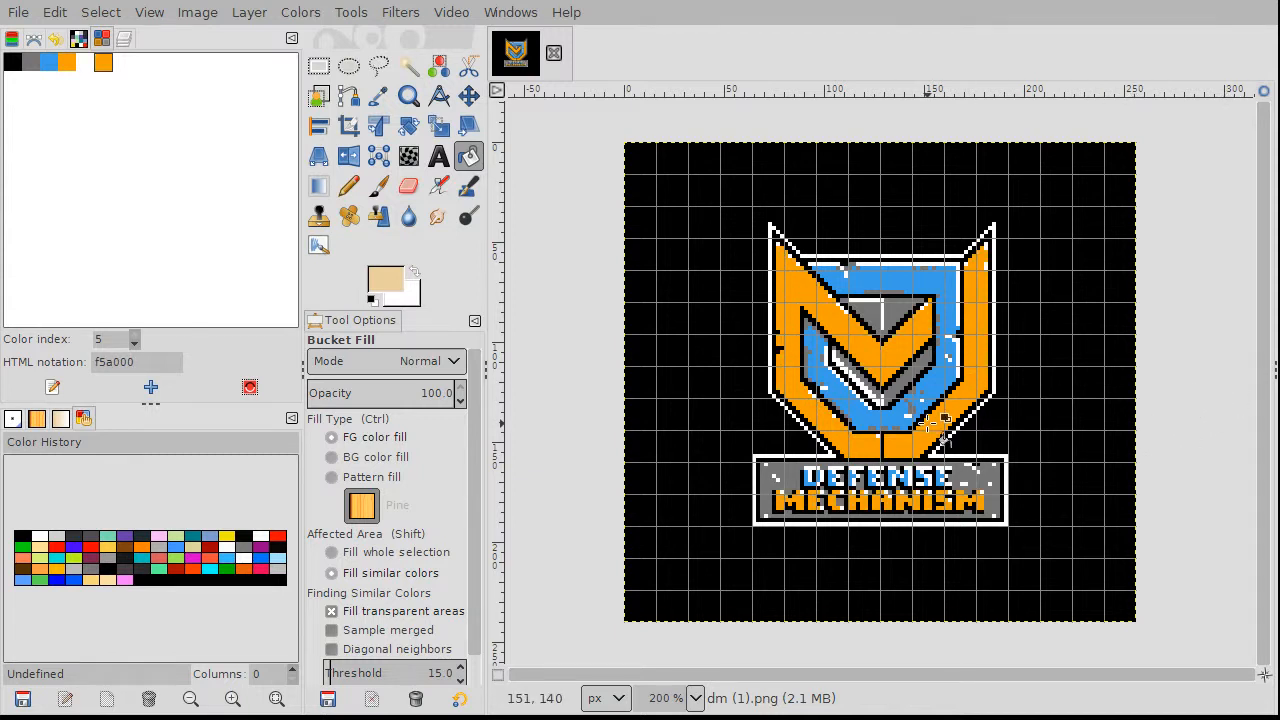
scroll(930, 478, "up", 1)
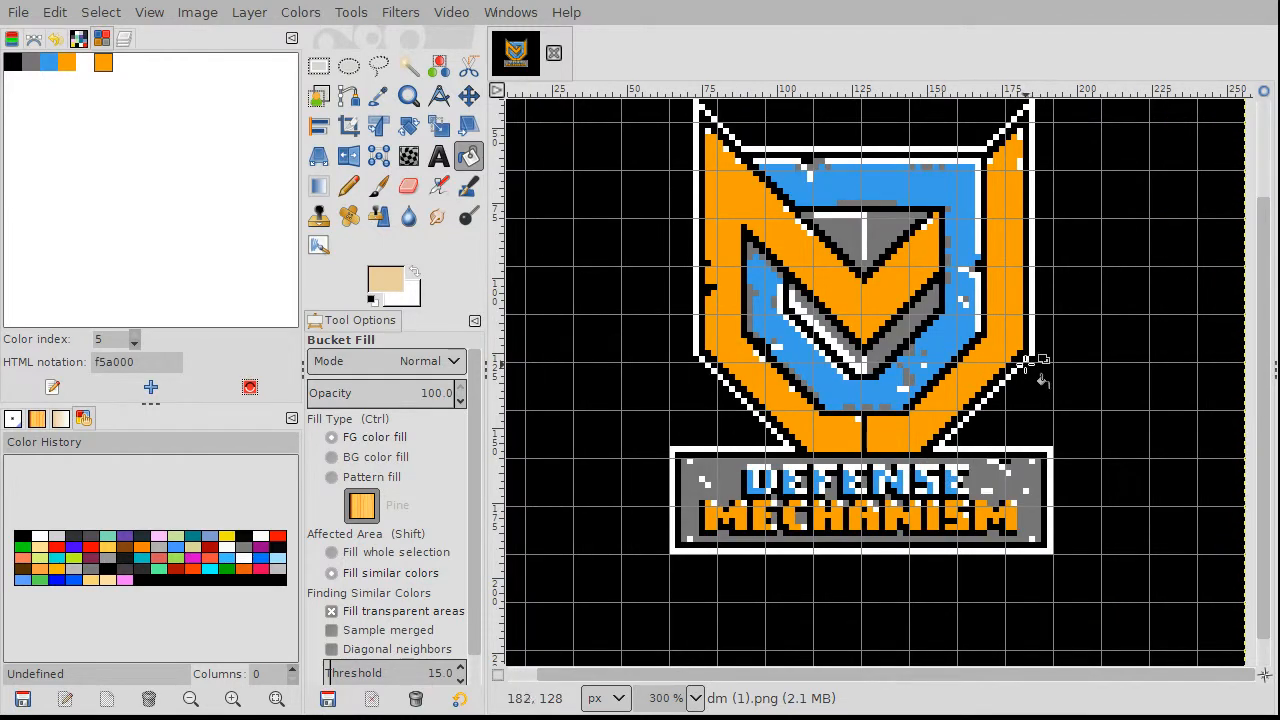
scroll(1027, 361, "down", 1)
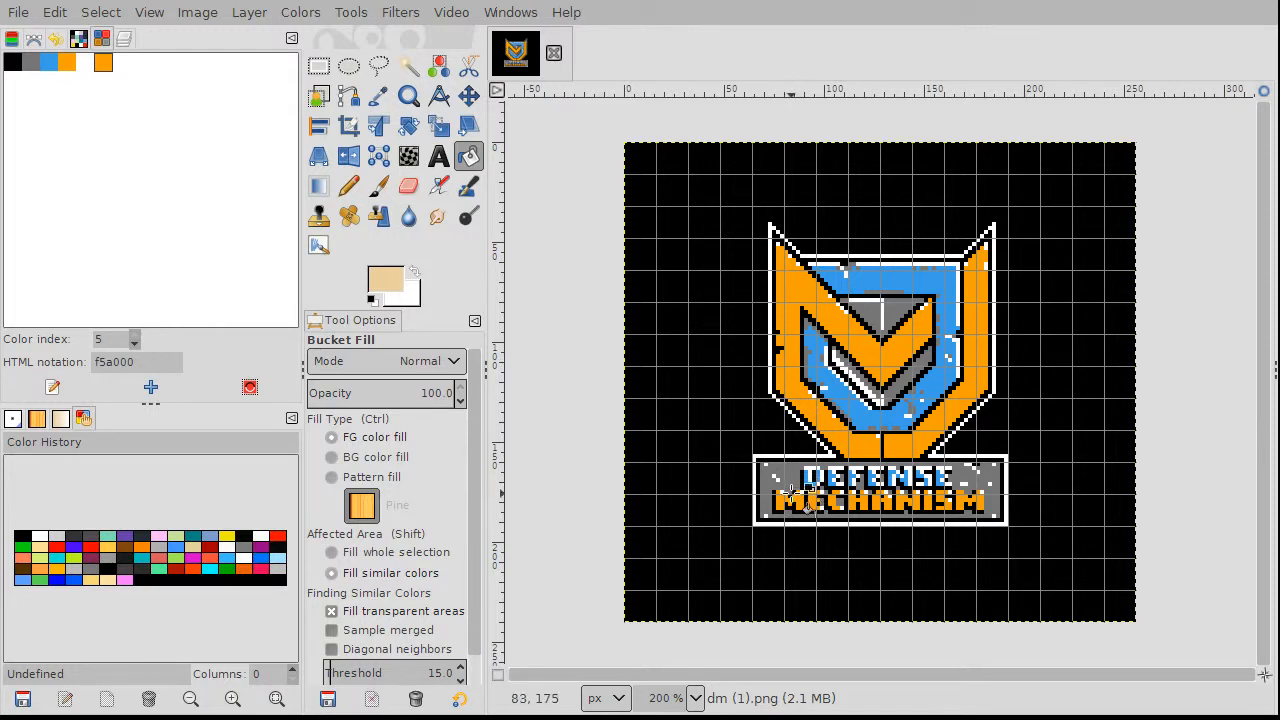
scroll(840, 490, "up", 3)
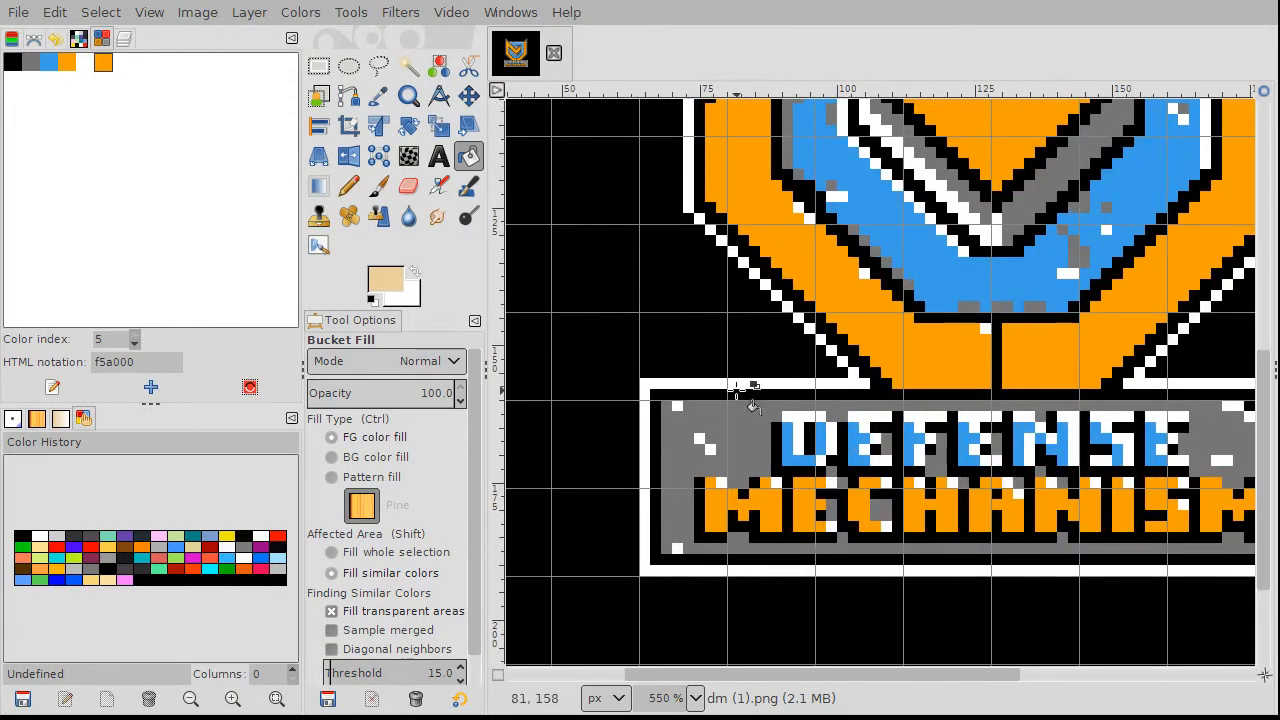
scroll(745, 382, "up", 2)
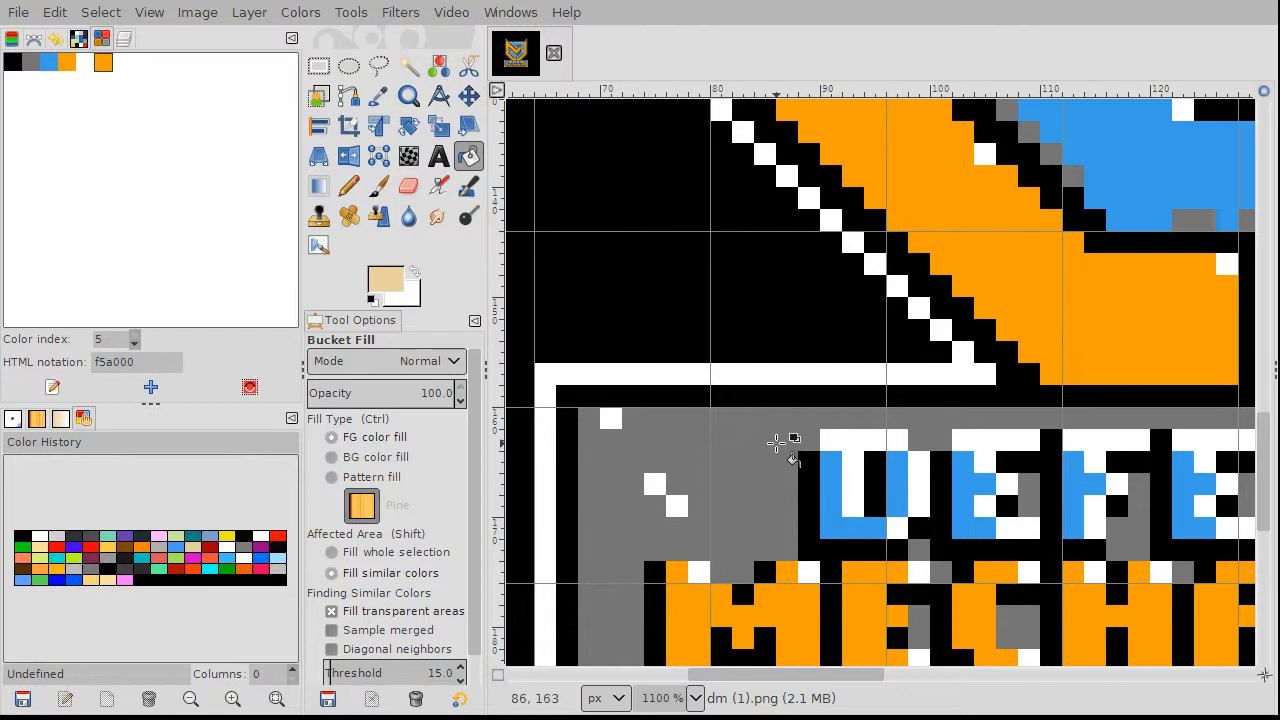
scroll(777, 443, "down", 1)
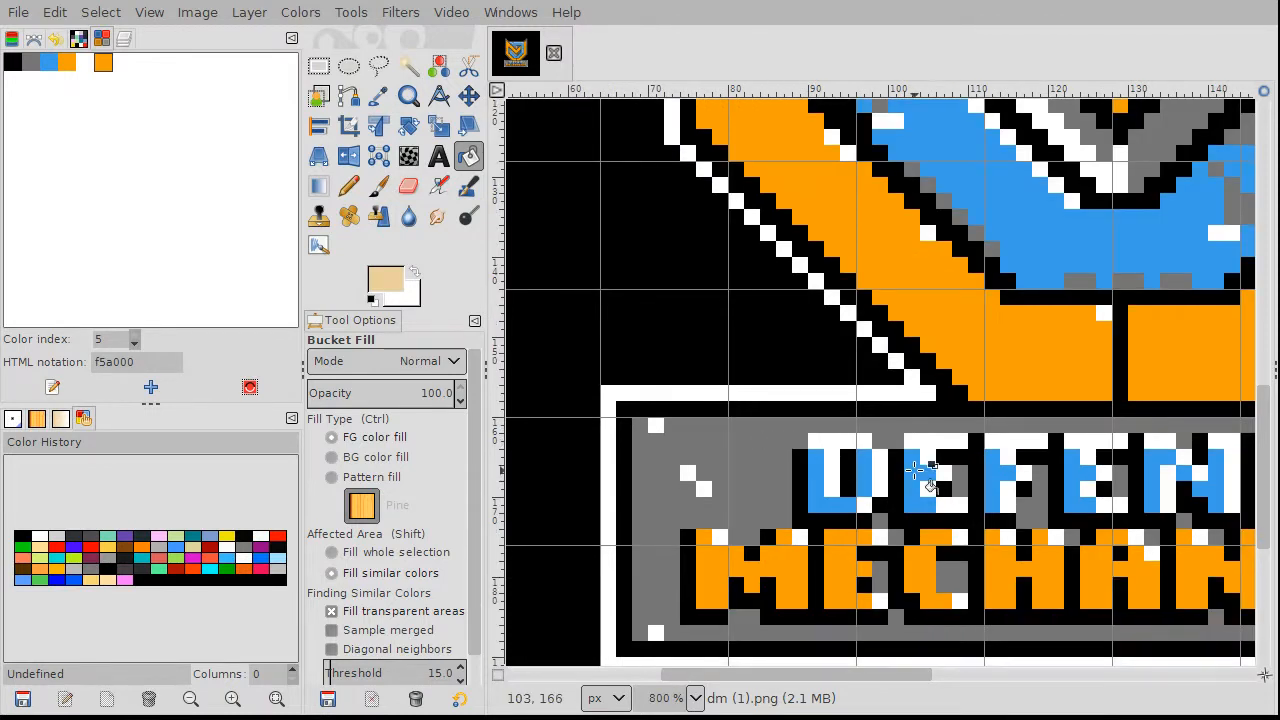
scroll(1120, 471, "down", 4)
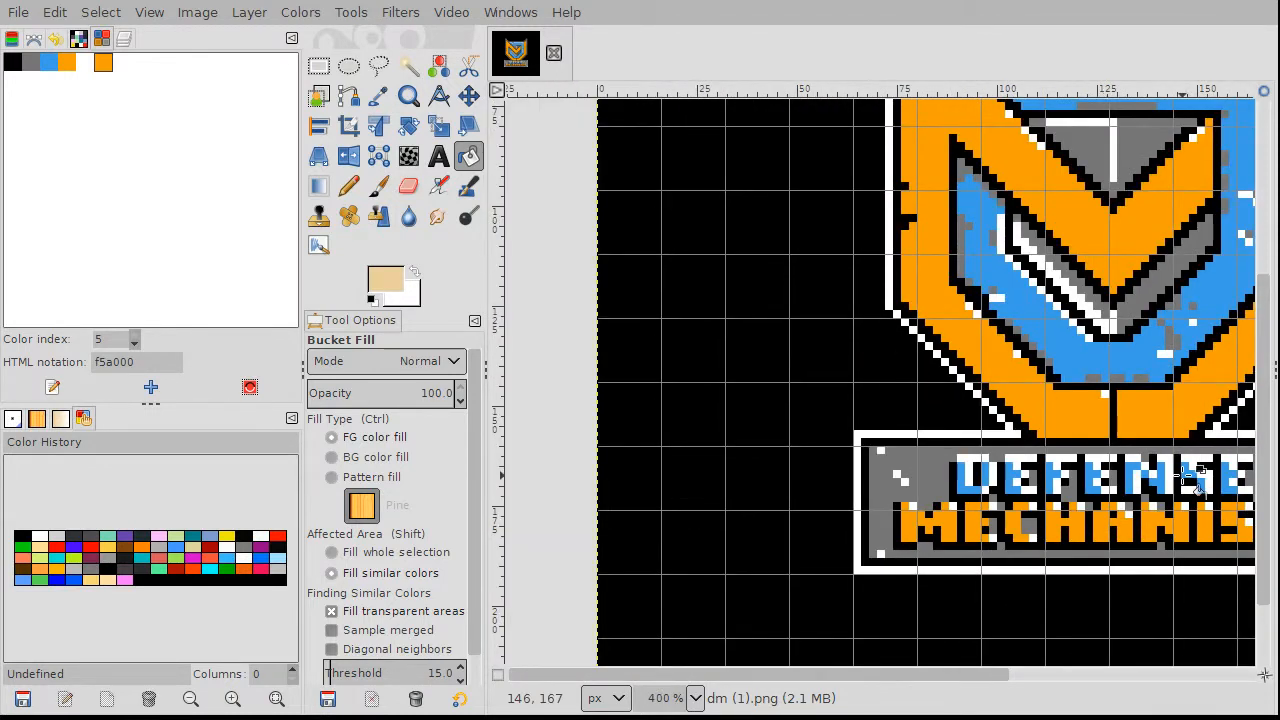
scroll(940, 445, "up", 1)
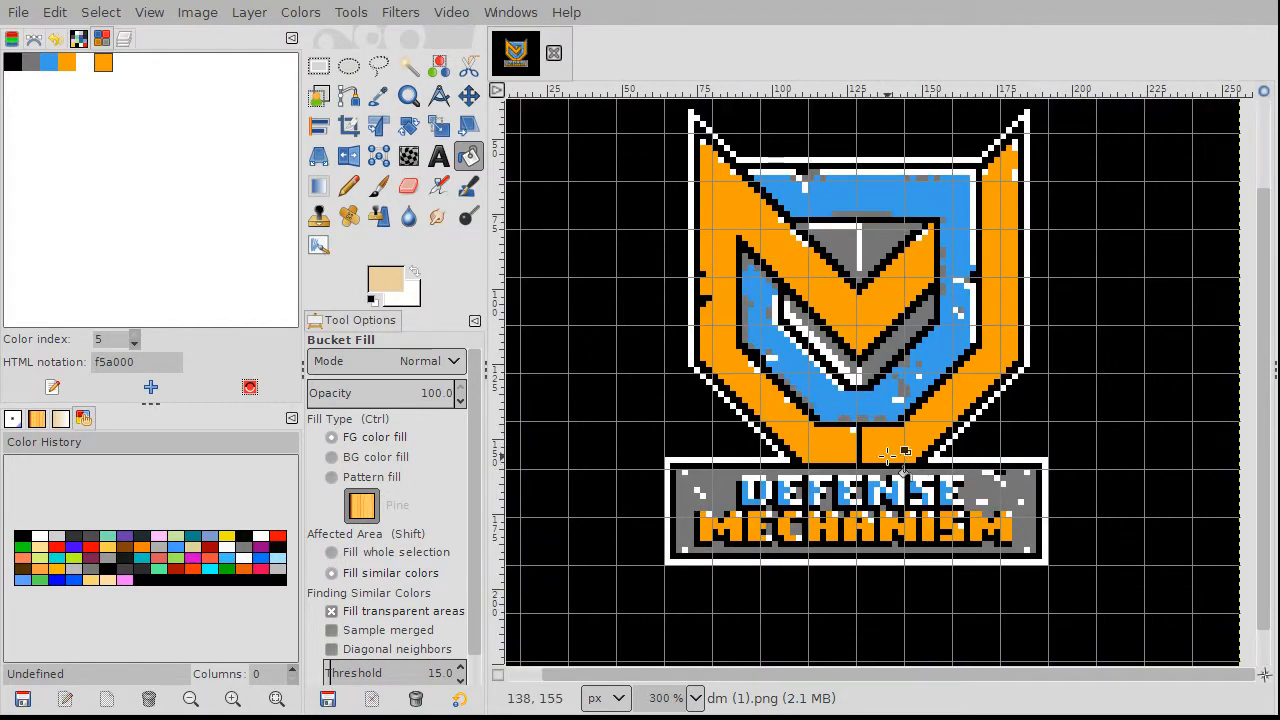
scroll(900, 400, "up", 2)
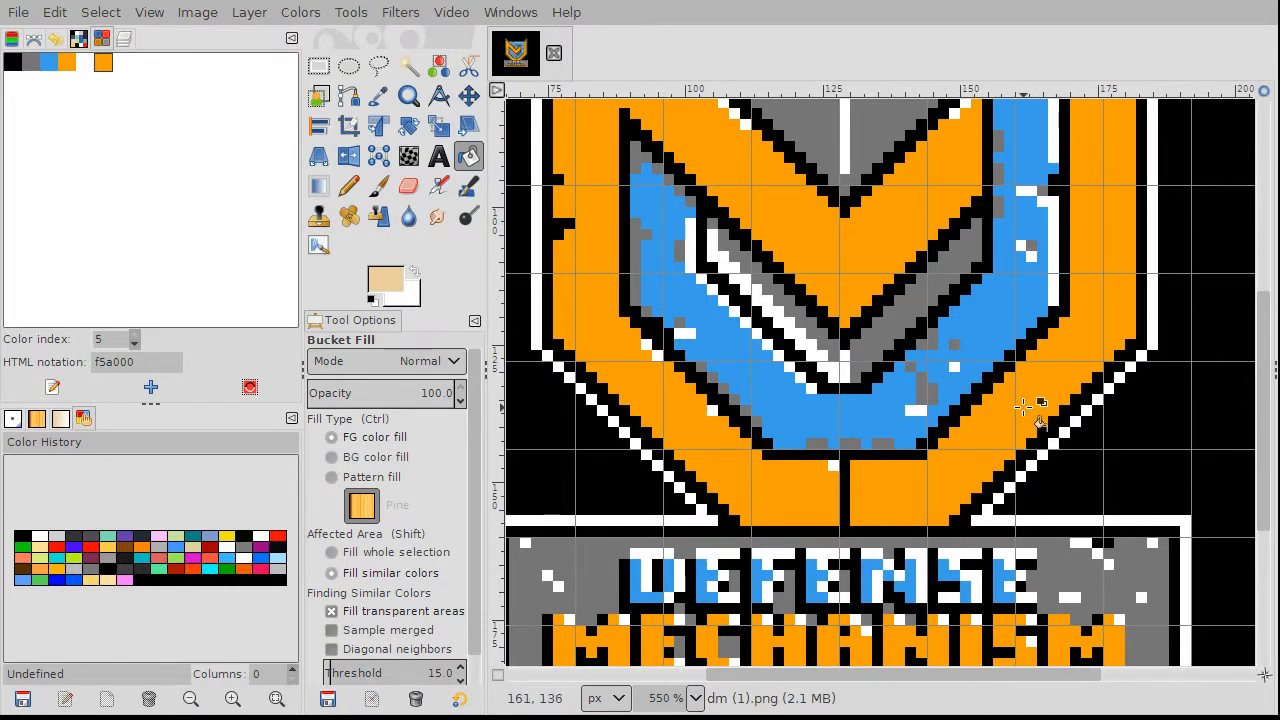
scroll(1025, 405, "up", 2)
scroll(1025, 405, "up", 2)
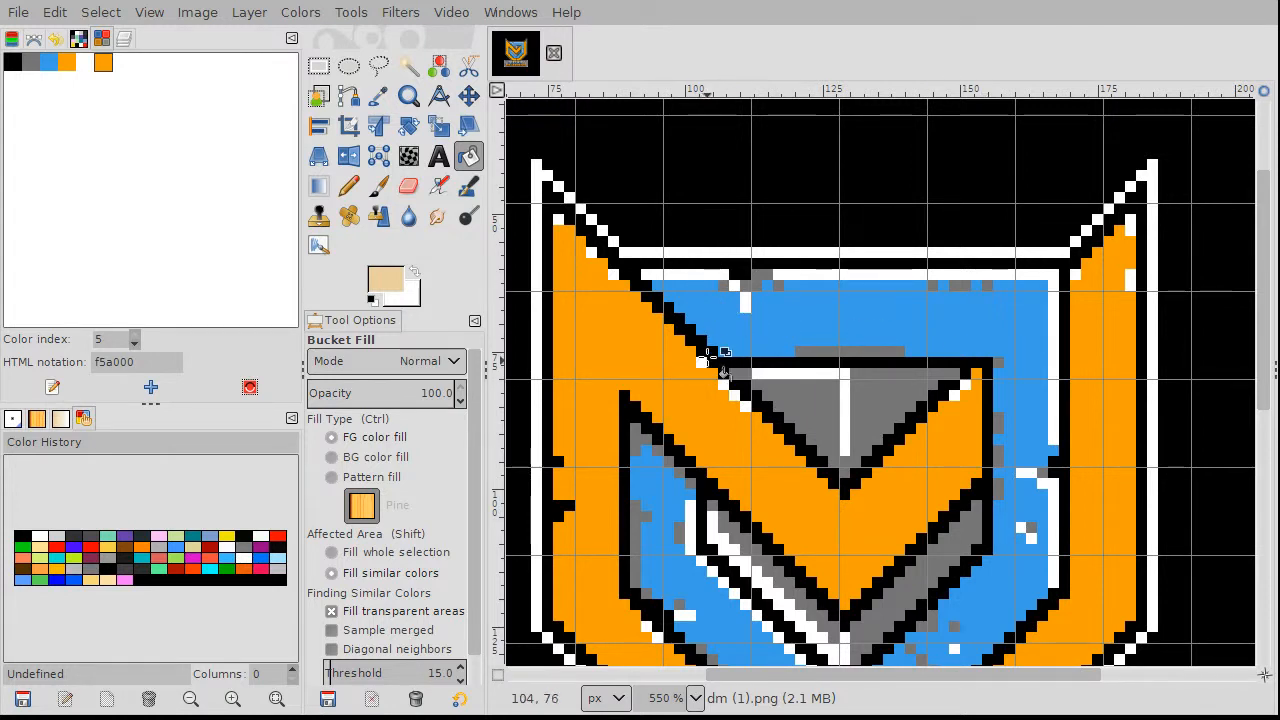
Step: With the pencil set to the palette orange, paint a stray white pixel orange
left_click(350, 187)
left_click(84, 63)
left_click(67, 62)
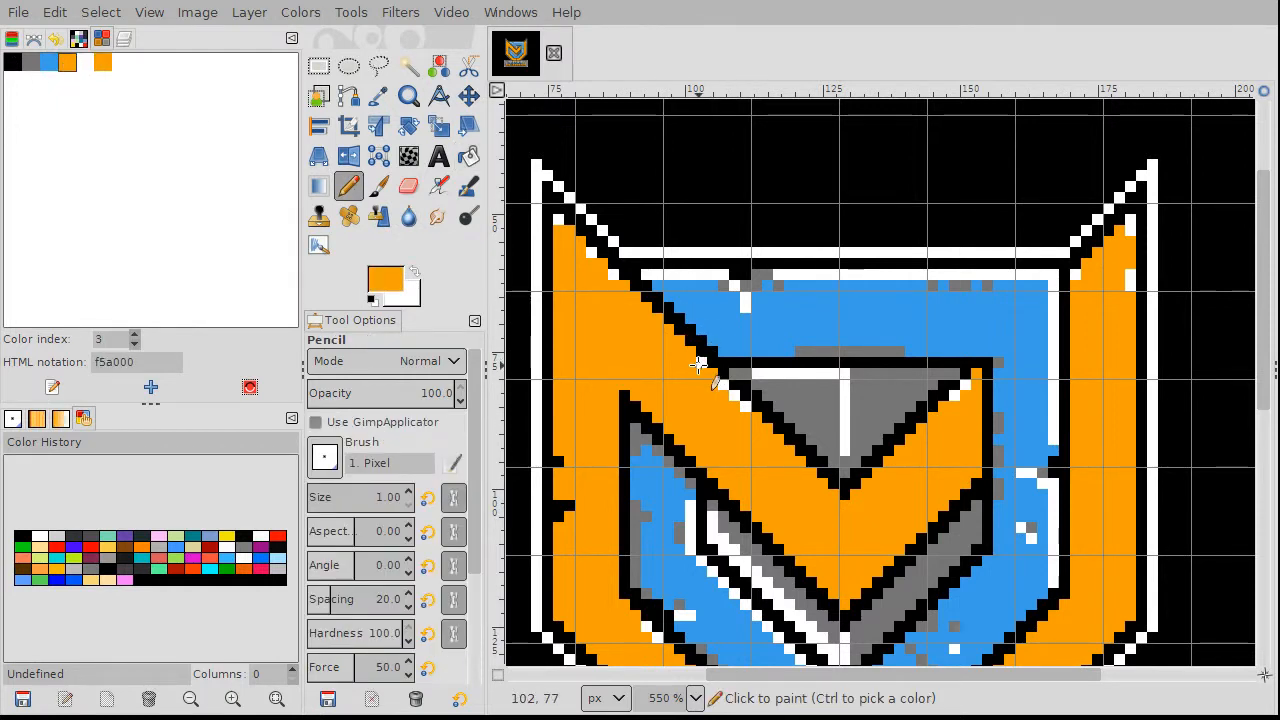
scroll(700, 368, "up", 2)
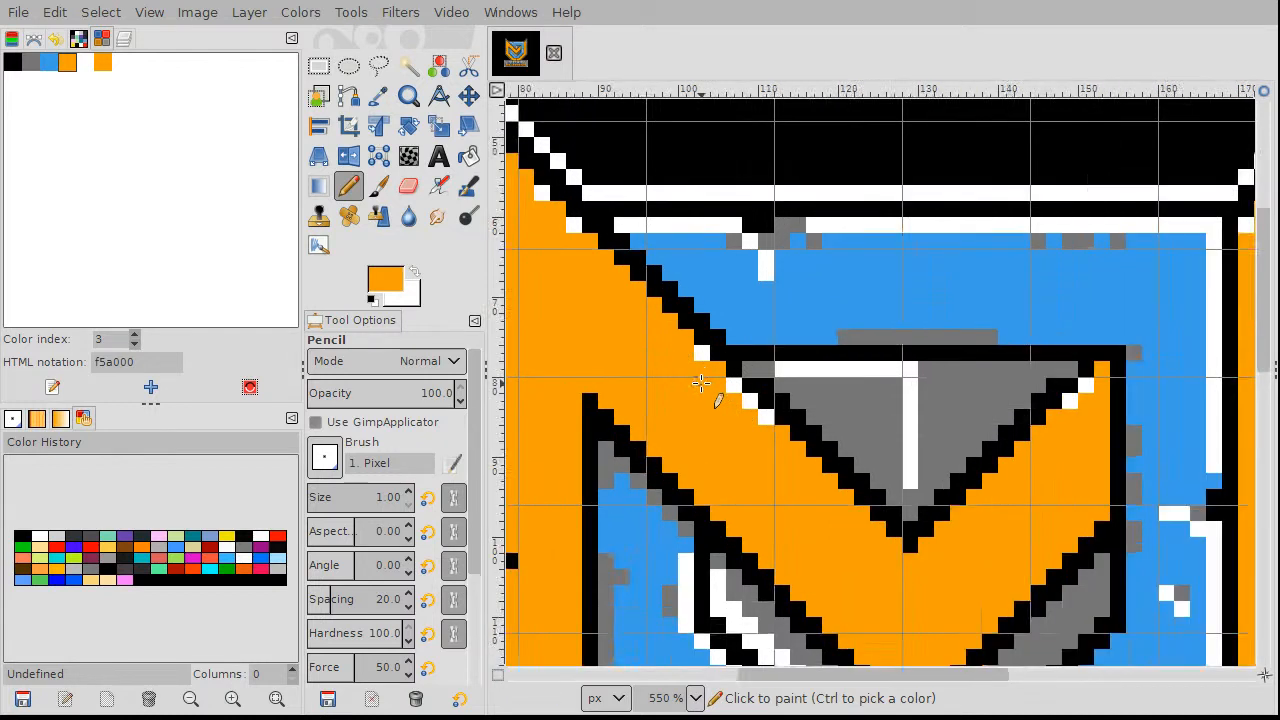
scroll(700, 380, "up", 3)
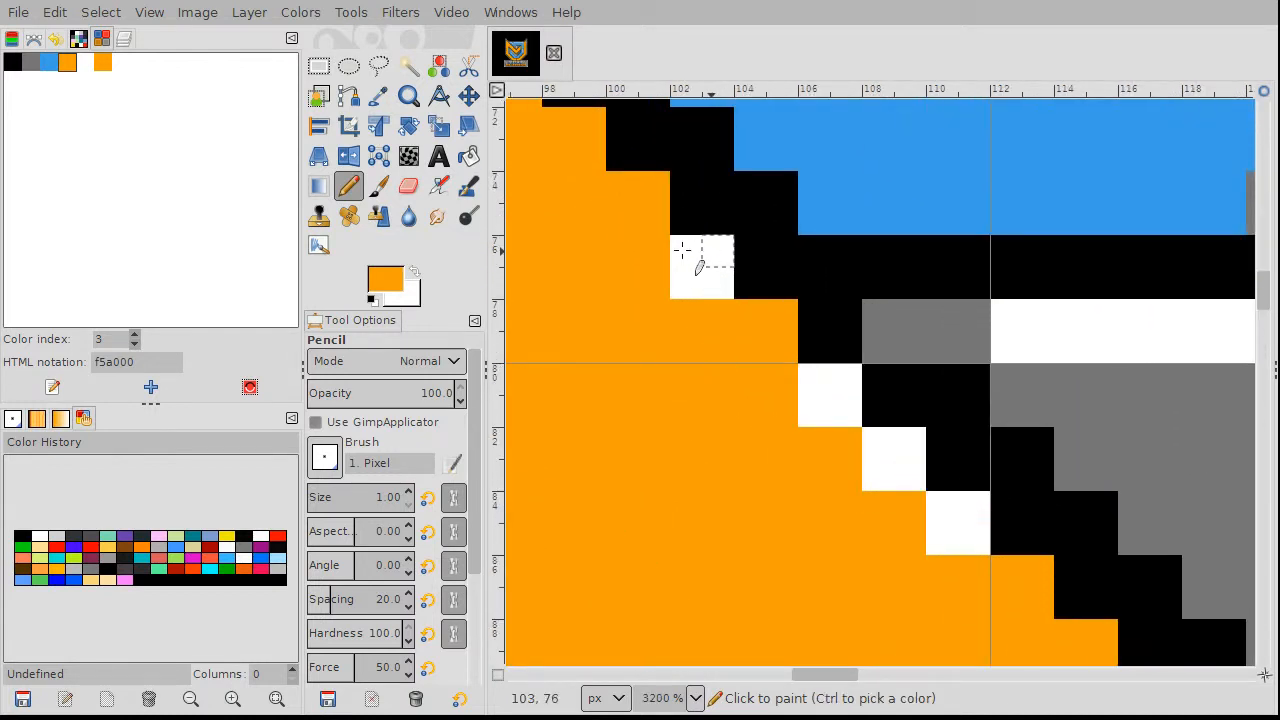
left_click(682, 250)
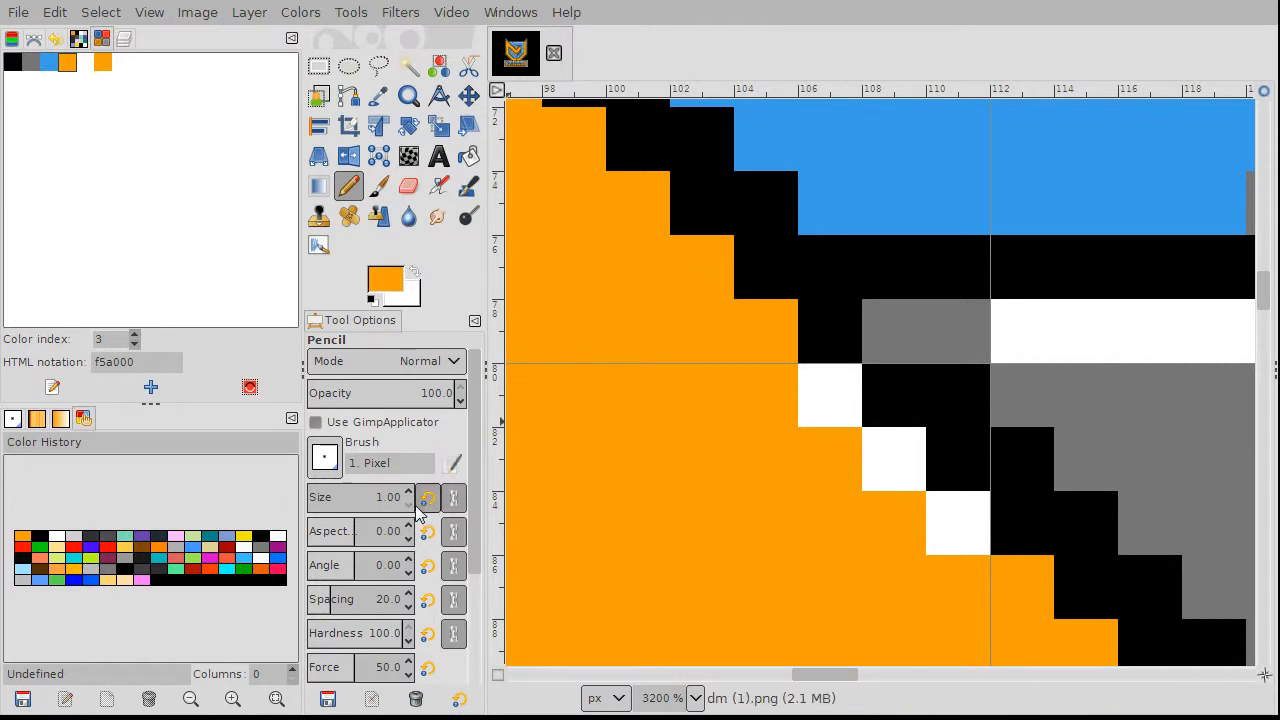
scroll(958, 450, "down", 1)
scroll(958, 450, "down", 6)
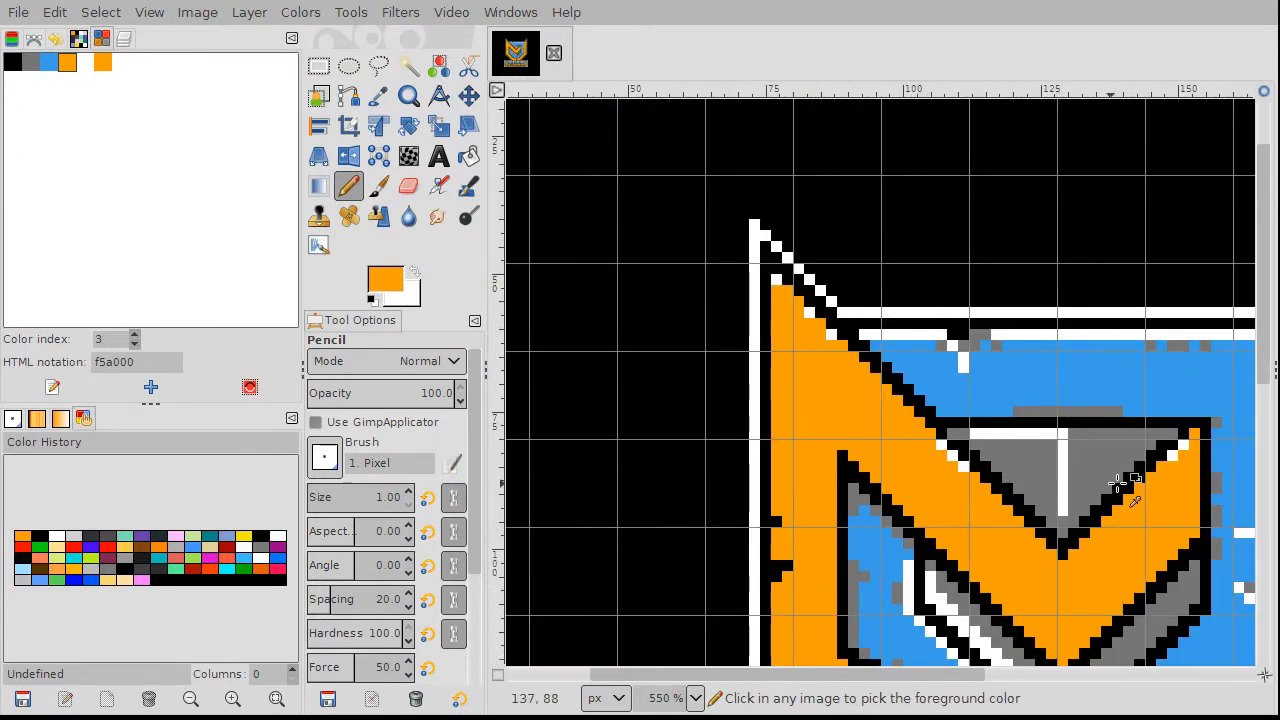
scroll(1092, 448, "up", 4)
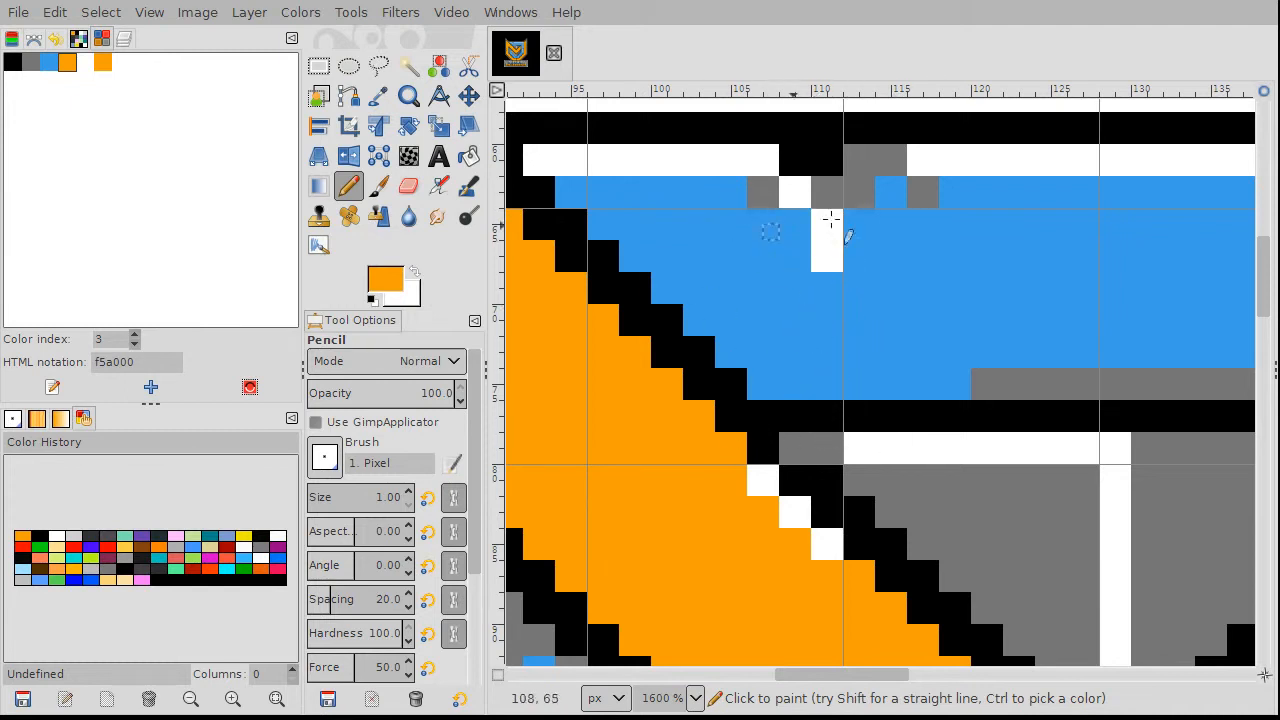
Step: Sample the shield band's blue and paint the stray white column blue
key("ctrl")
left_click(782, 258, "ctrl")
mouse_move(818, 217)
left_mouse_down()
mouse_move(821, 262)
mouse_move(836, 263)
mouse_move(834, 215)
left_mouse_up()
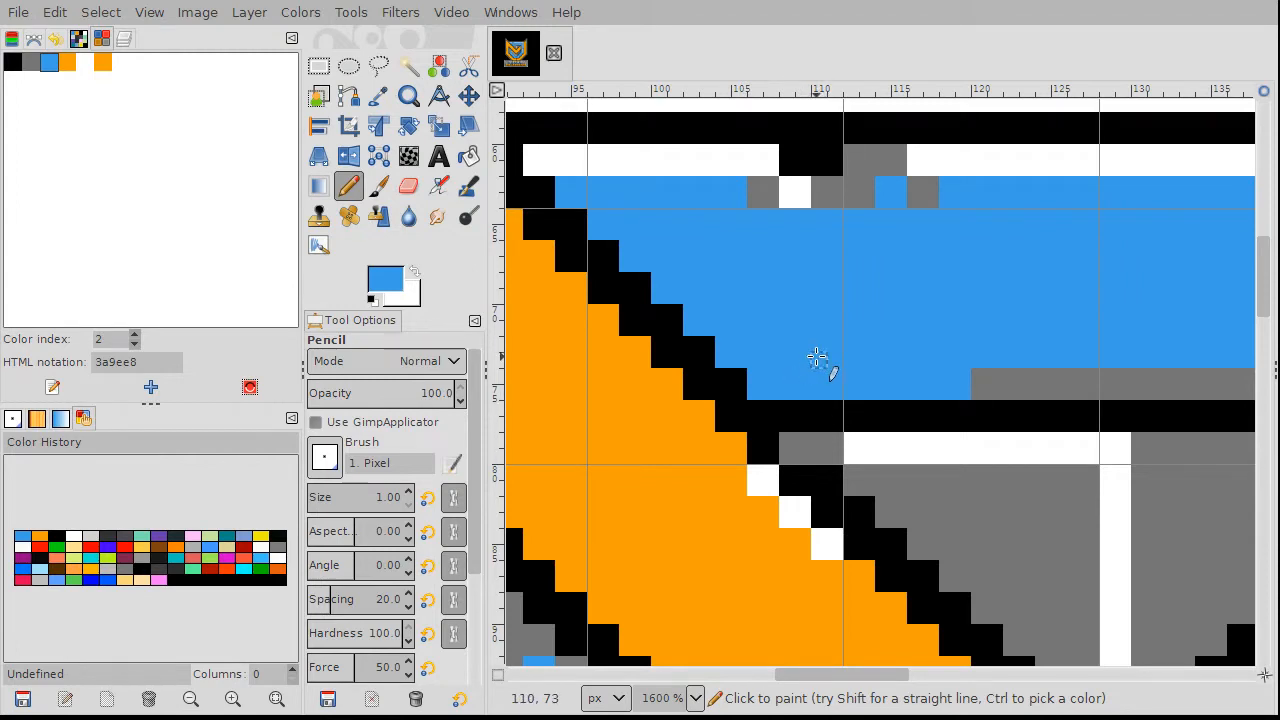
scroll(761, 435, "down", 5, "ctrl")
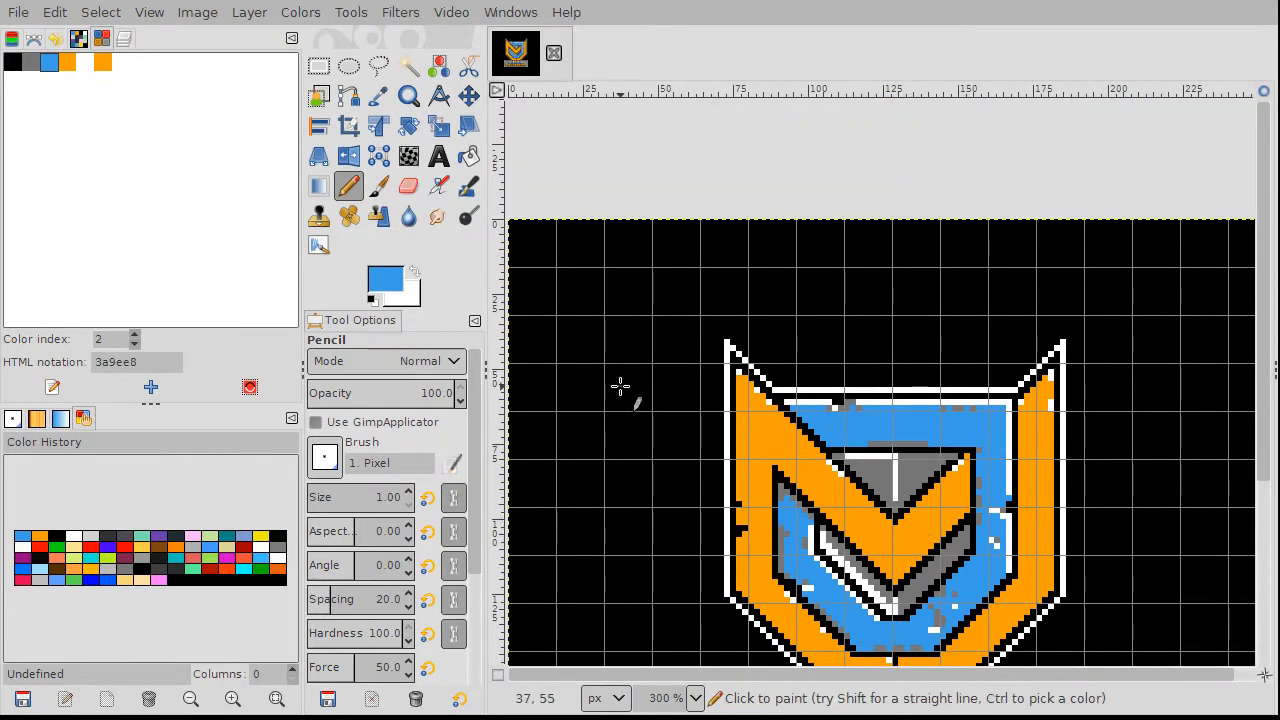
Step: Zoom in and repaint two grey specks in the shield's right band blue
scroll(621, 386, "down", 5)
scroll(622, 385, "up", 2)
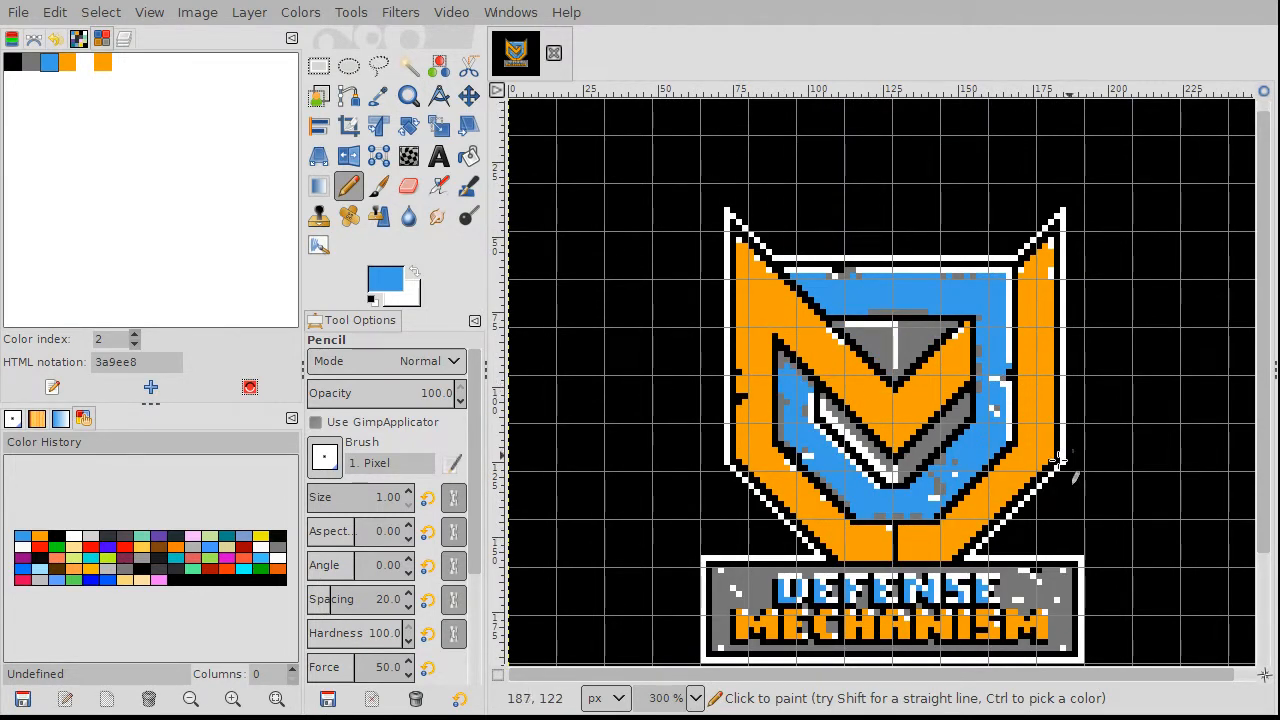
scroll(916, 476, "up", 1)
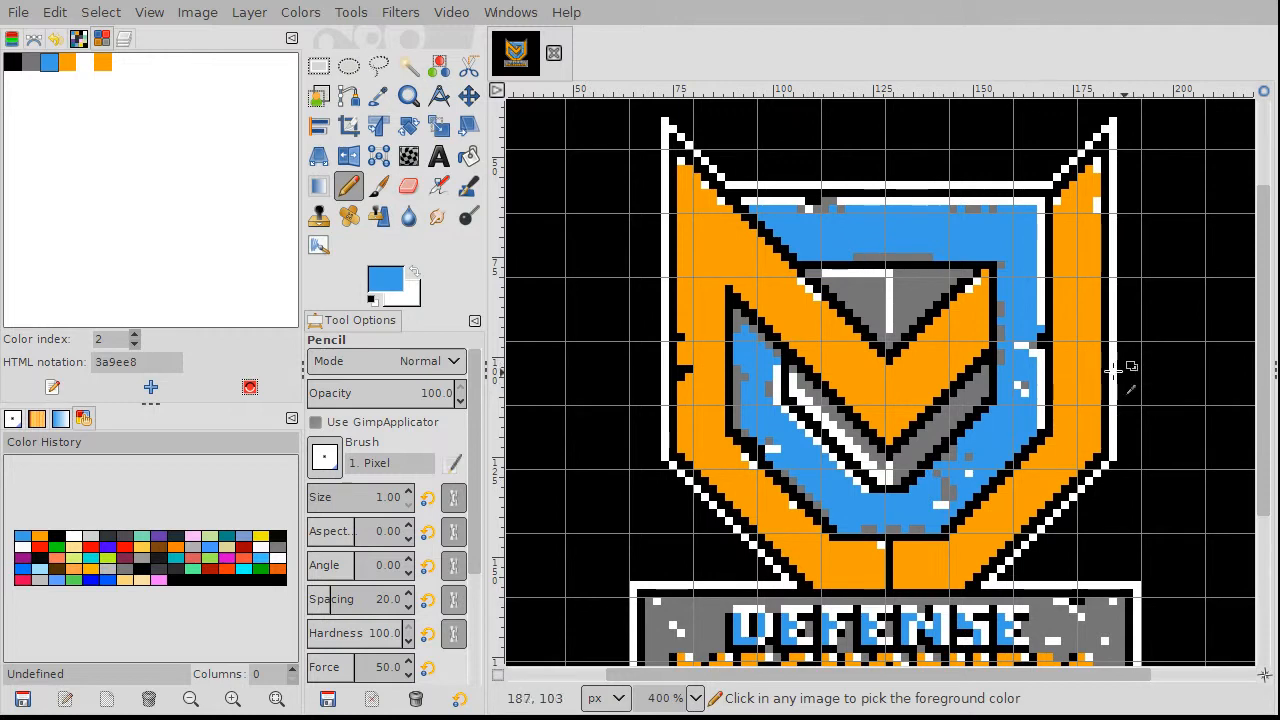
scroll(1100, 358, "up", 2)
scroll(1050, 352, "up", 1)
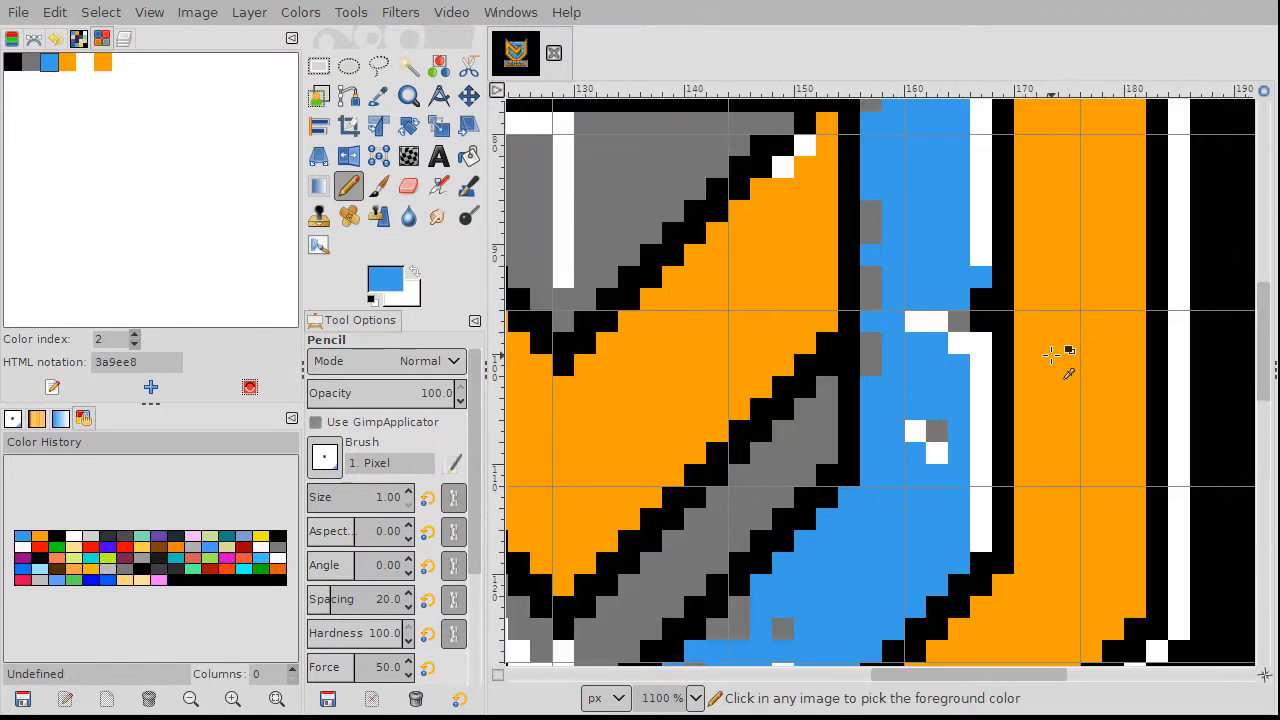
scroll(990, 364, "up", 2)
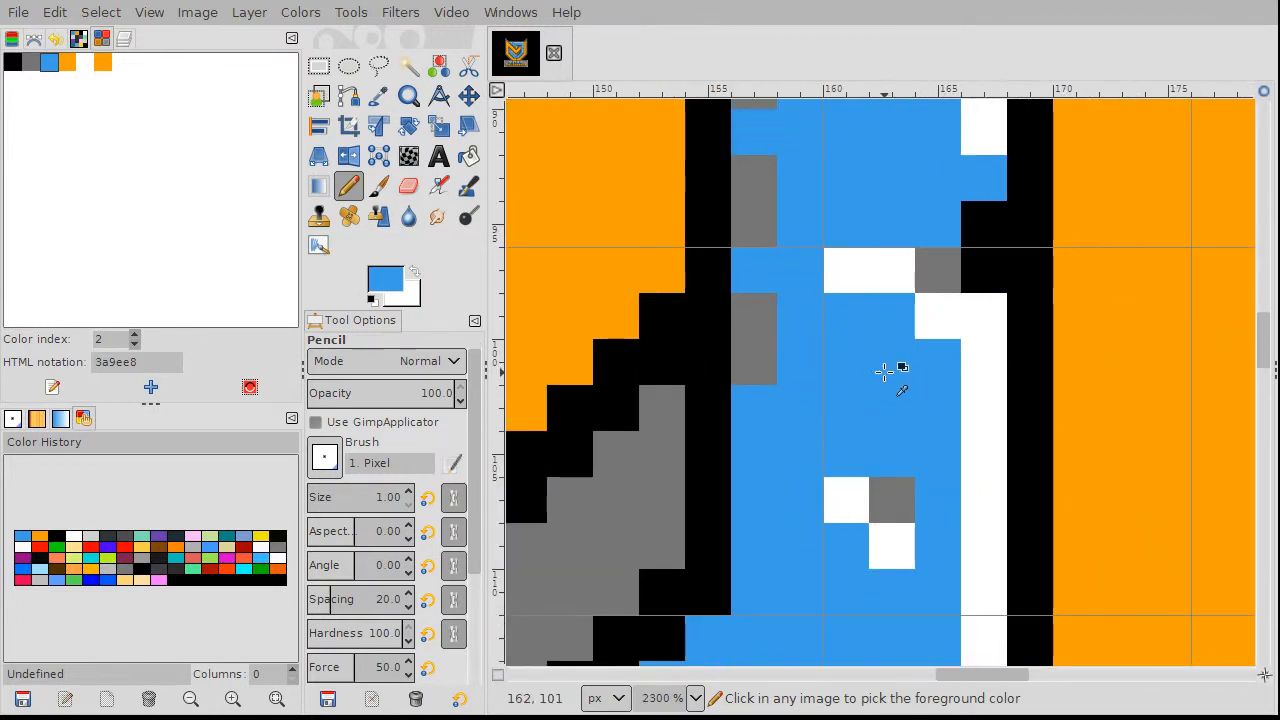
left_click(937, 250)
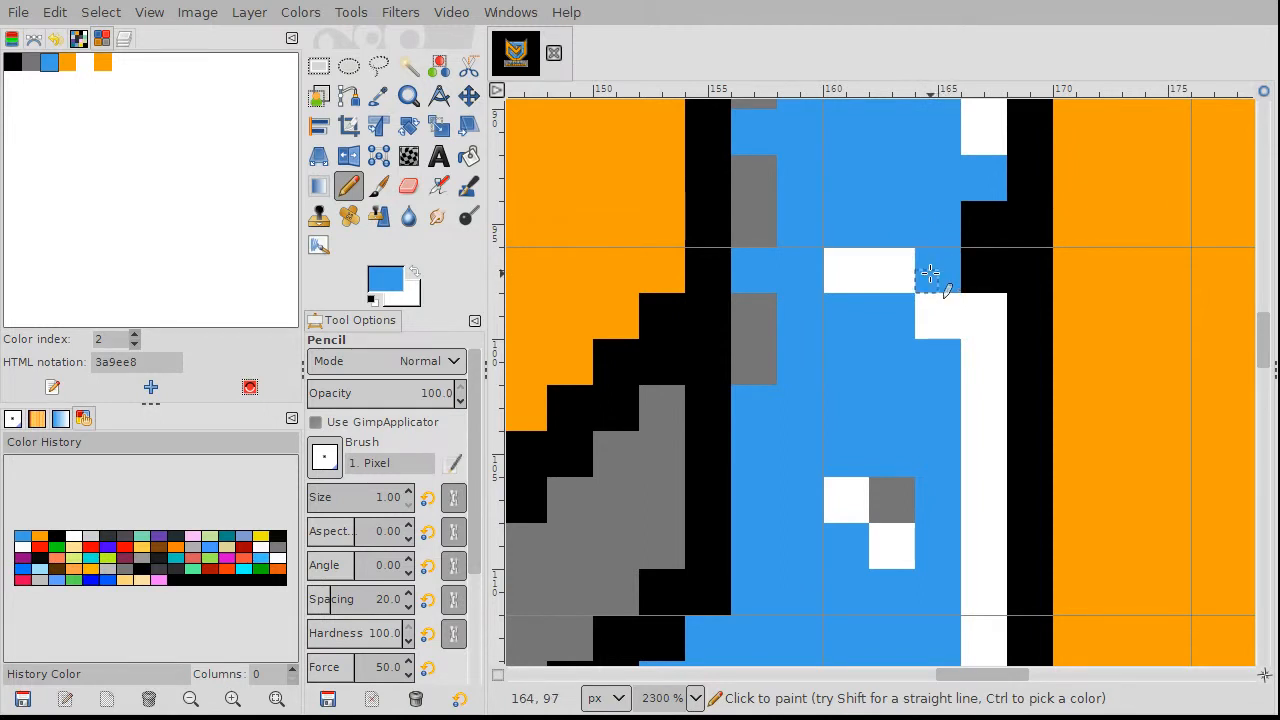
left_click(890, 500)
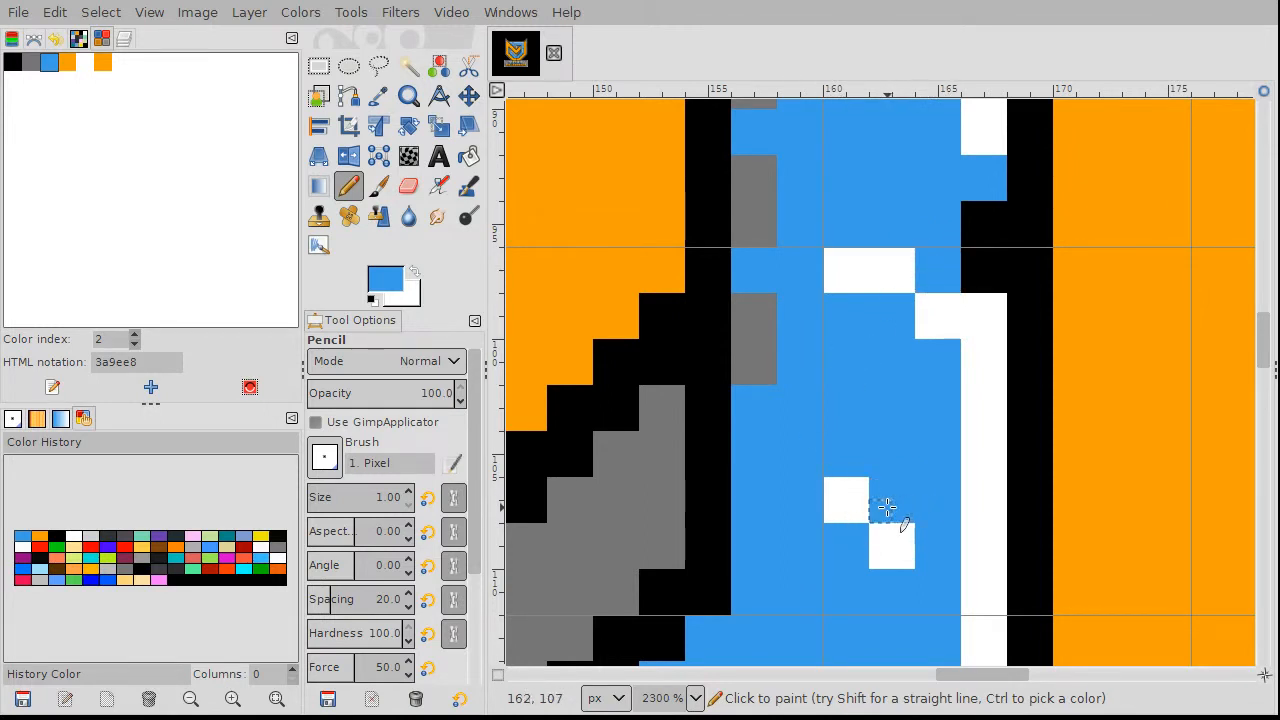
Step: Sample orange from the chevron and paint two stray white edge pixels orange
scroll(714, 474, "down", 2)
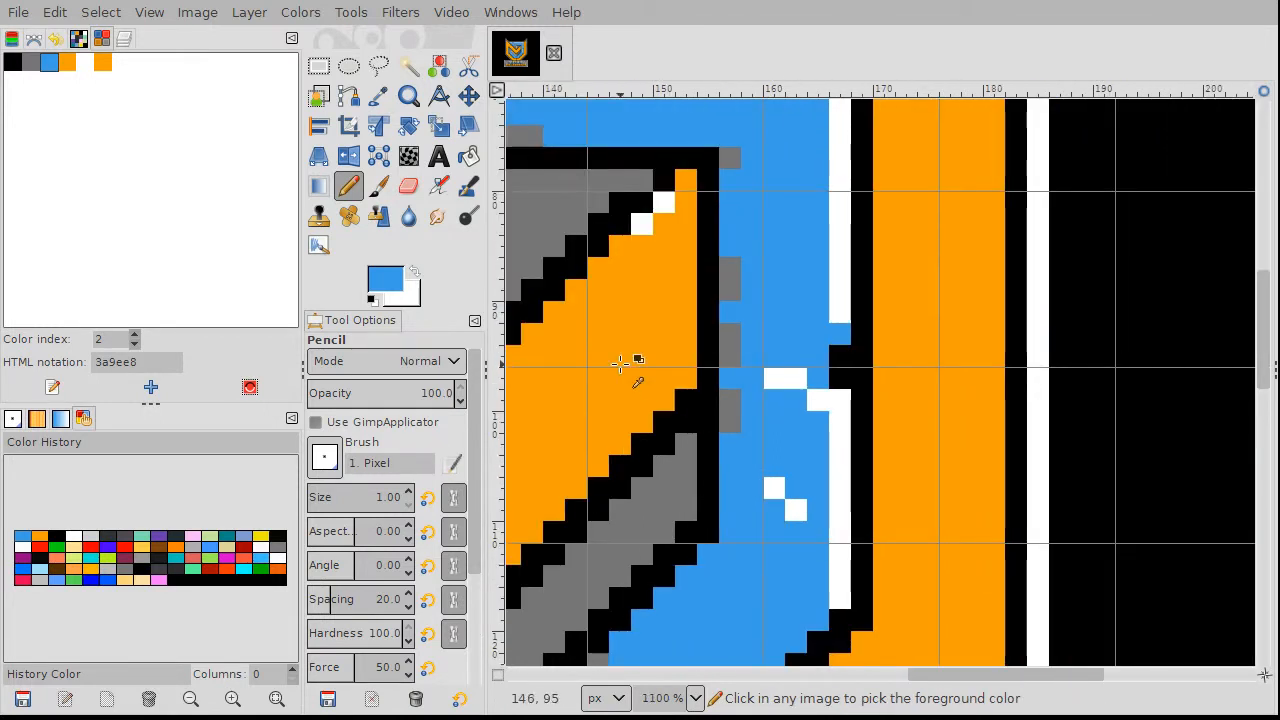
scroll(671, 257, "up", 2)
scroll(671, 260, "down", 1)
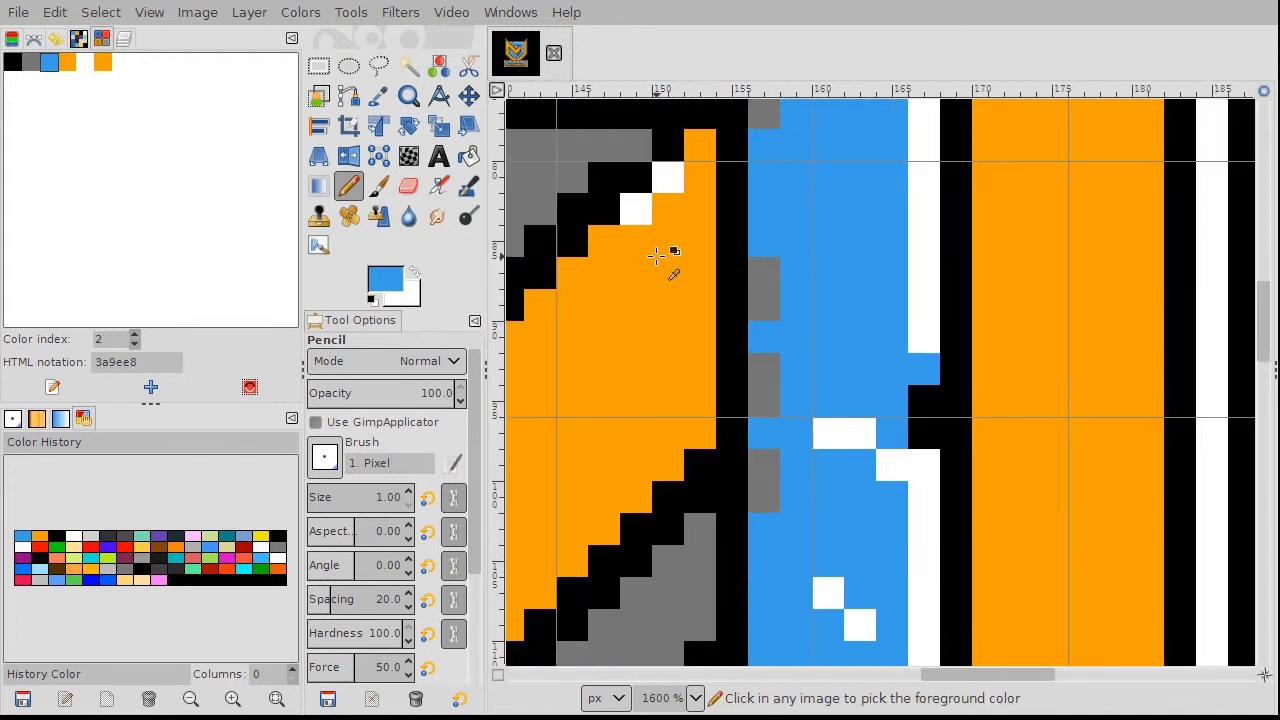
left_click(668, 205, "ctrl")
left_click(668, 178)
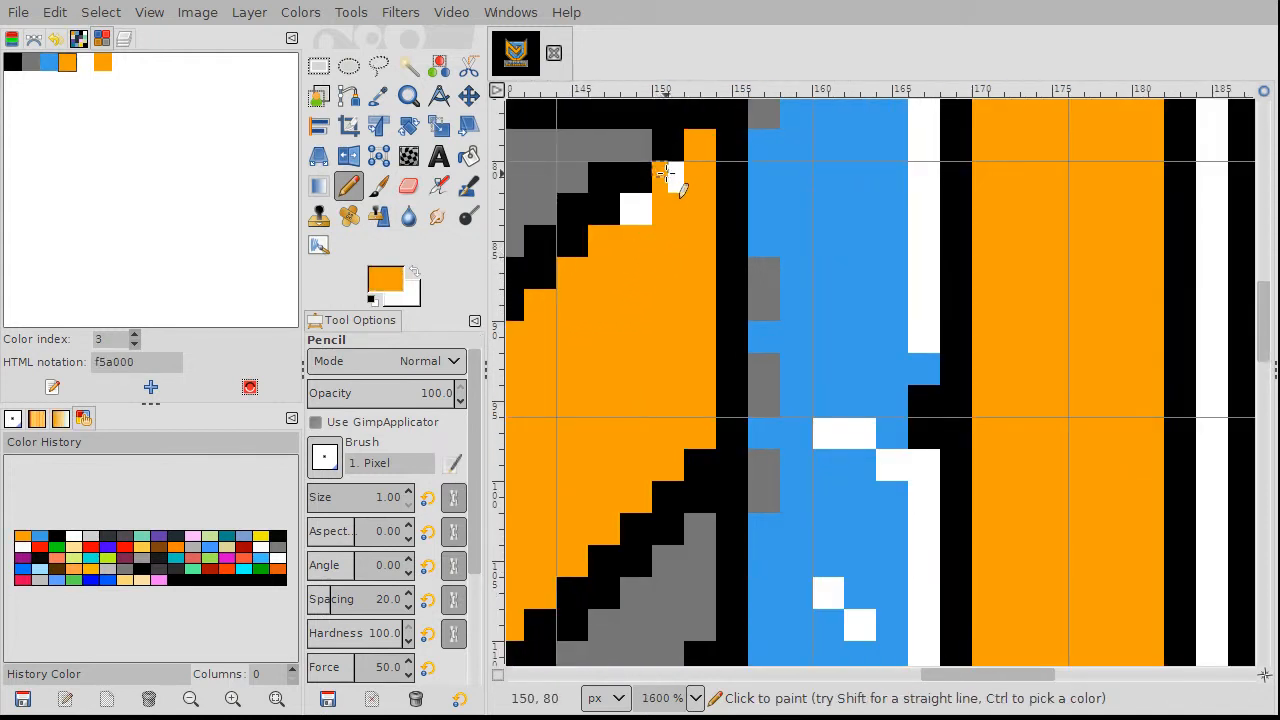
left_click(641, 214)
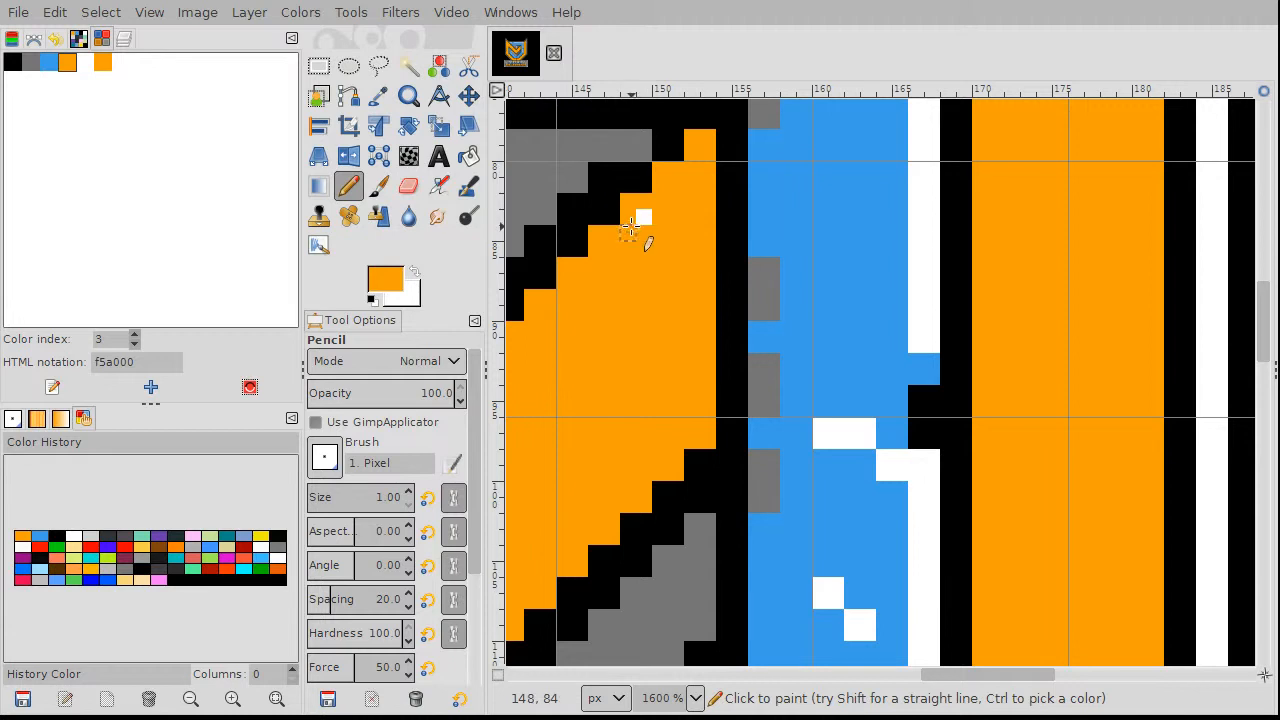
scroll(820, 335, "down", 3)
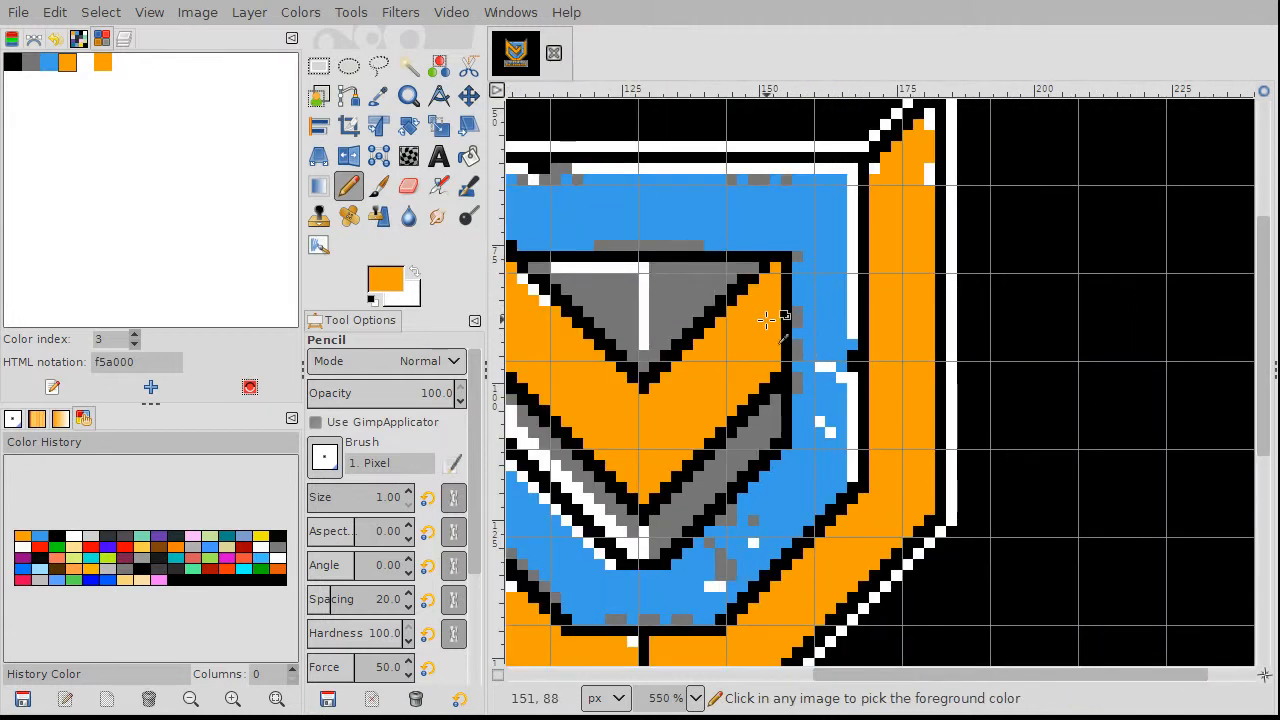
Step: Sample white from the outline and redraw the white edge along the orange peak
scroll(886, 200, "up", 3)
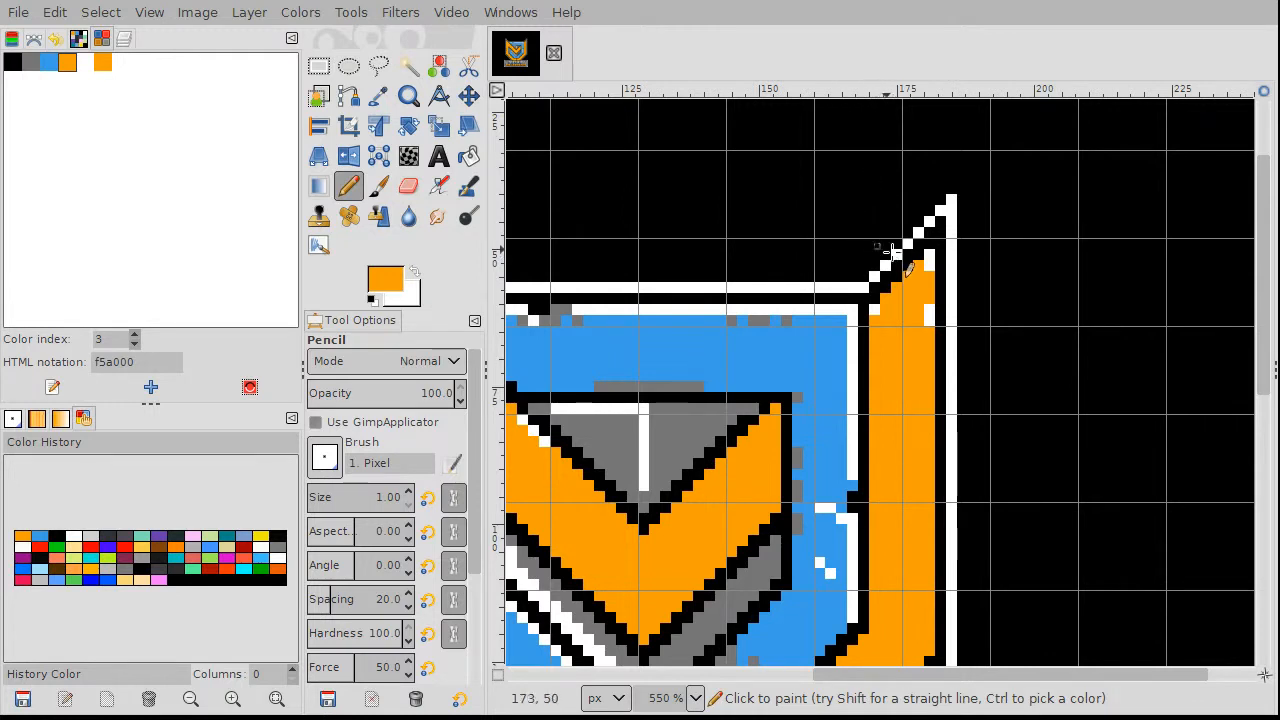
scroll(850, 256, "down", 3)
scroll(862, 252, "down", 1)
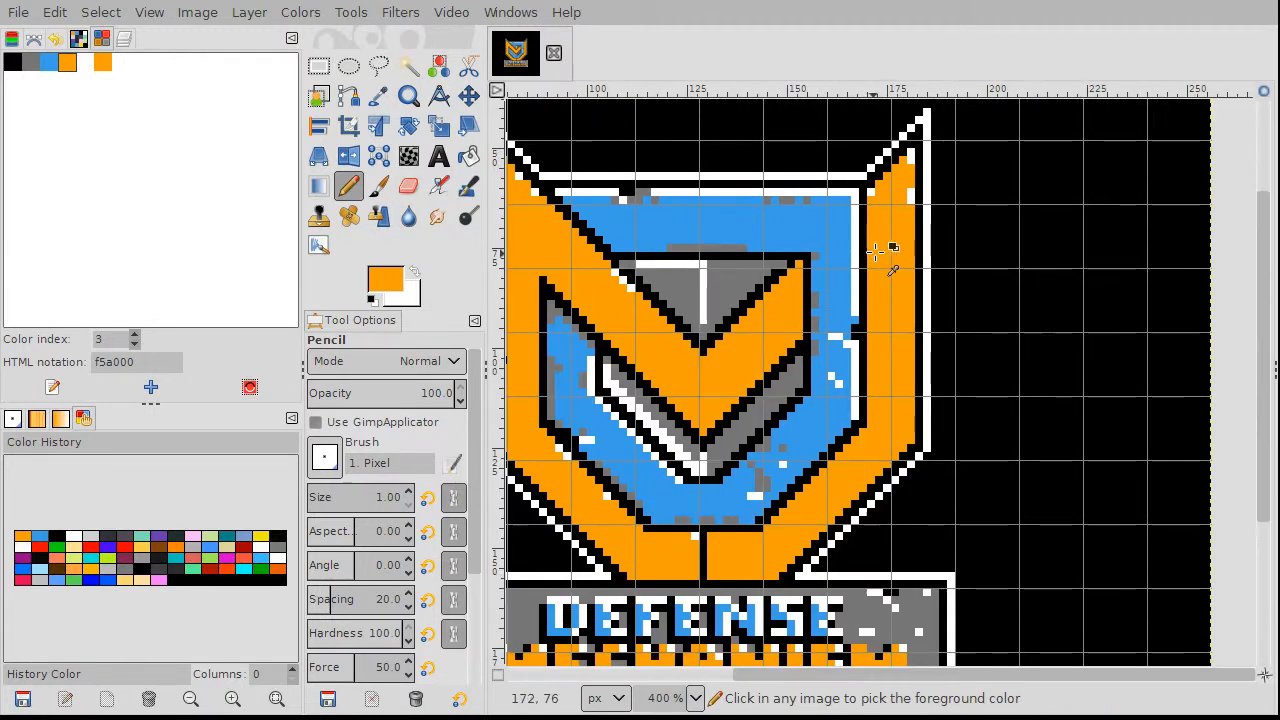
scroll(860, 252, "up", 2)
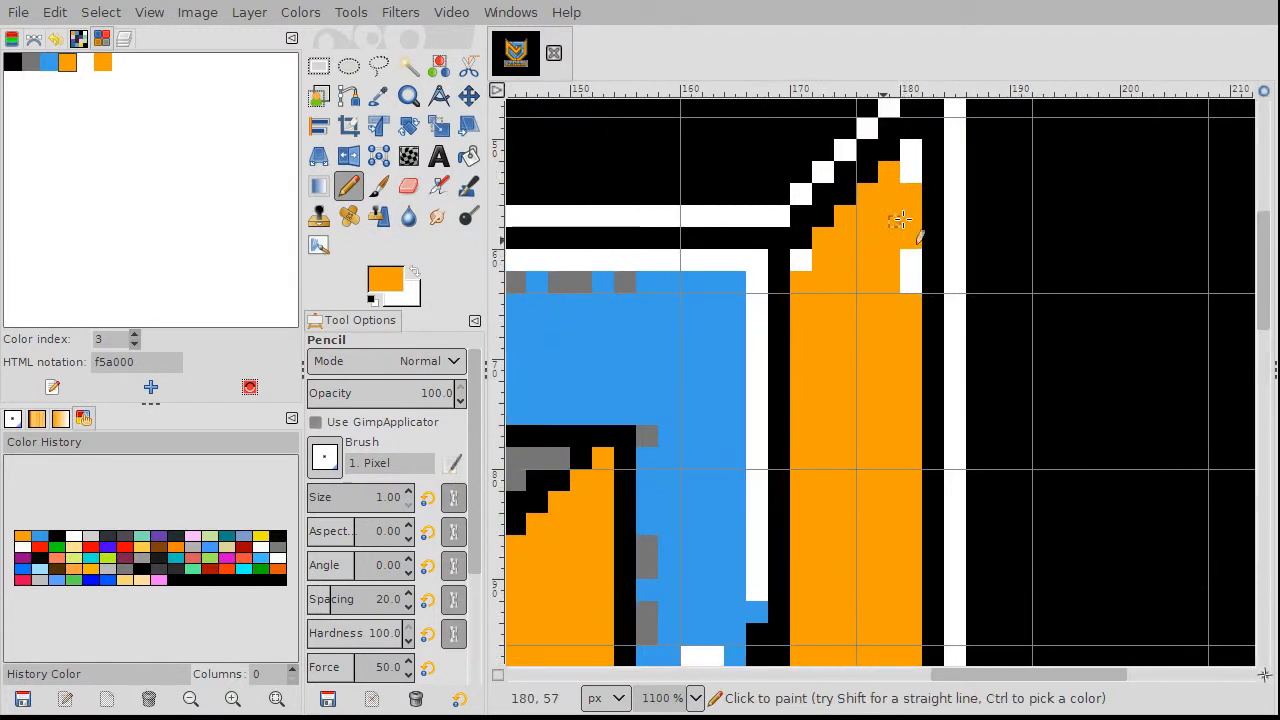
left_click(905, 151, "ctrl")
scroll(903, 153, "up", 3)
mouse_move(864, 166)
left_mouse_down()
mouse_move(885, 178)
mouse_move(848, 203)
left_mouse_up()
mouse_move(788, 230)
left_mouse_down()
mouse_move(805, 243)
mouse_move(737, 300)
mouse_move(757, 320)
mouse_move(737, 323)
left_mouse_up()
mouse_move(665, 369)
left_mouse_down()
mouse_move(686, 389)
mouse_move(663, 380)
left_mouse_up()
Step: Sample orange and cover a leftover white block near the peak
left_click(940, 381, "ctrl")
mouse_move(940, 381)
left_mouse_down()
mouse_move(943, 514)
mouse_move(929, 486)
mouse_move(836, 459)
left_mouse_up()
scroll(836, 459, "down", 6)
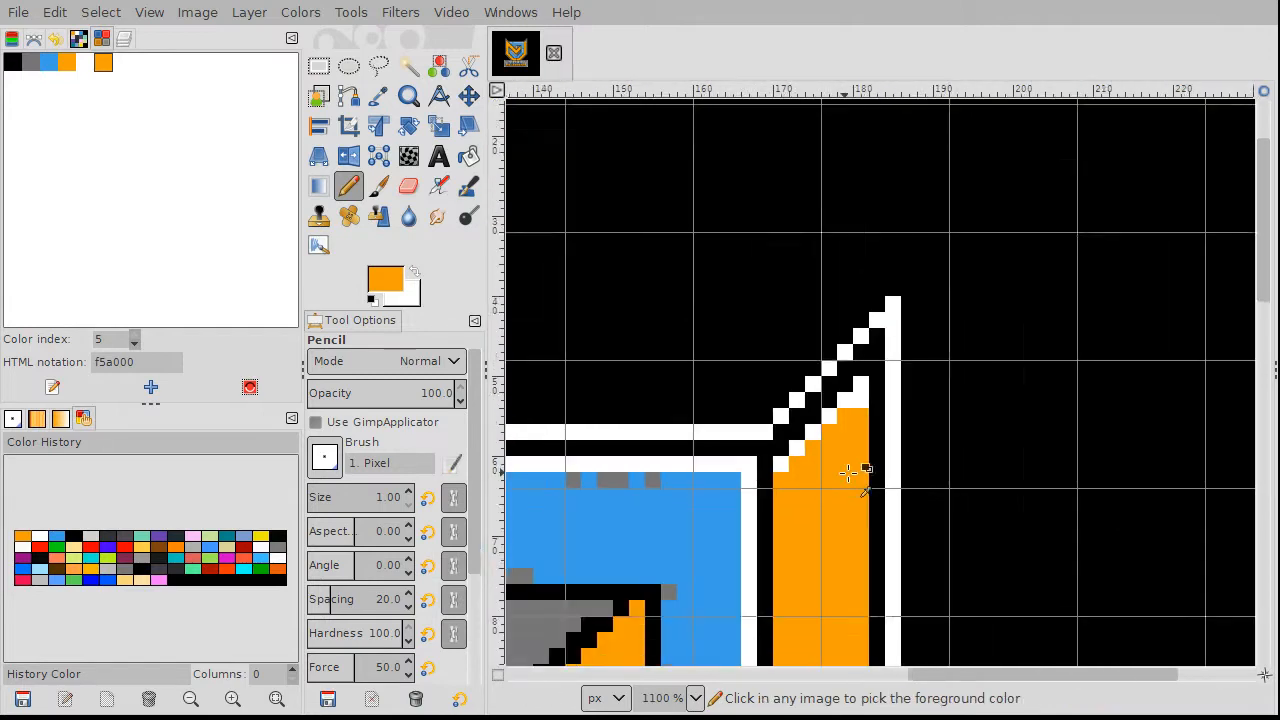
scroll(560, 477, "up", 4)
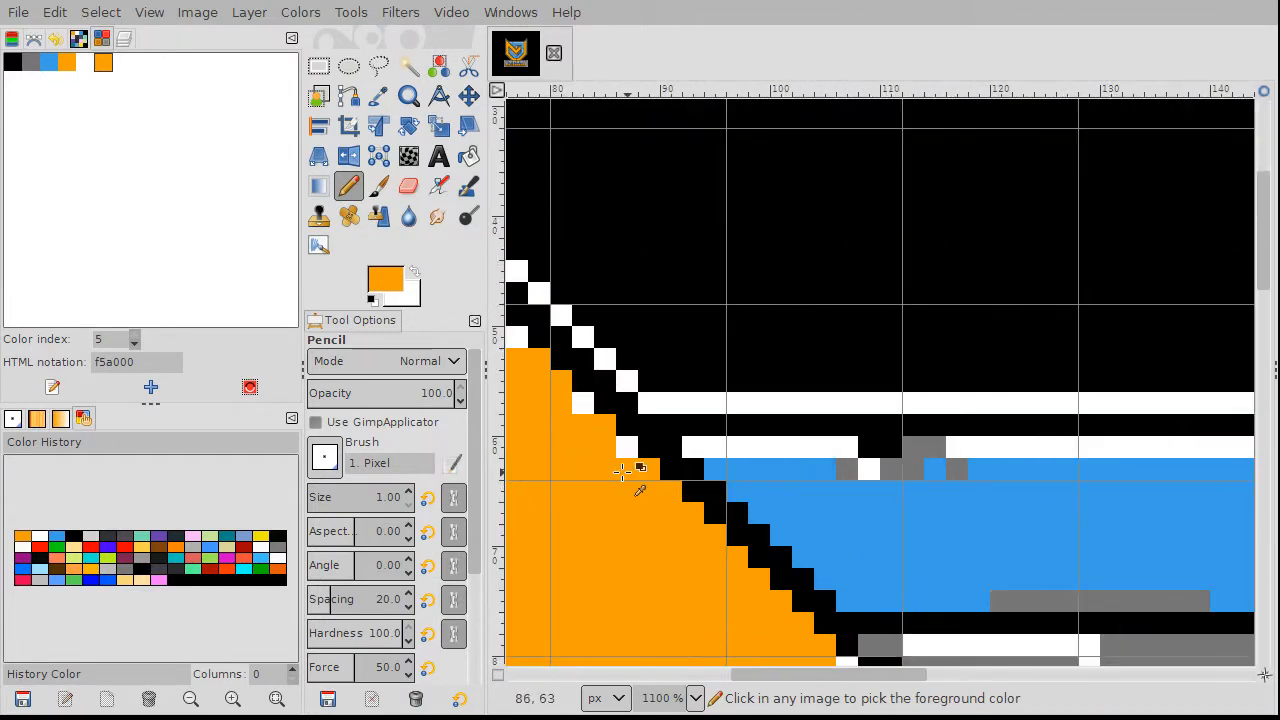
scroll(586, 471, "down", 3)
scroll(568, 400, "down", 3)
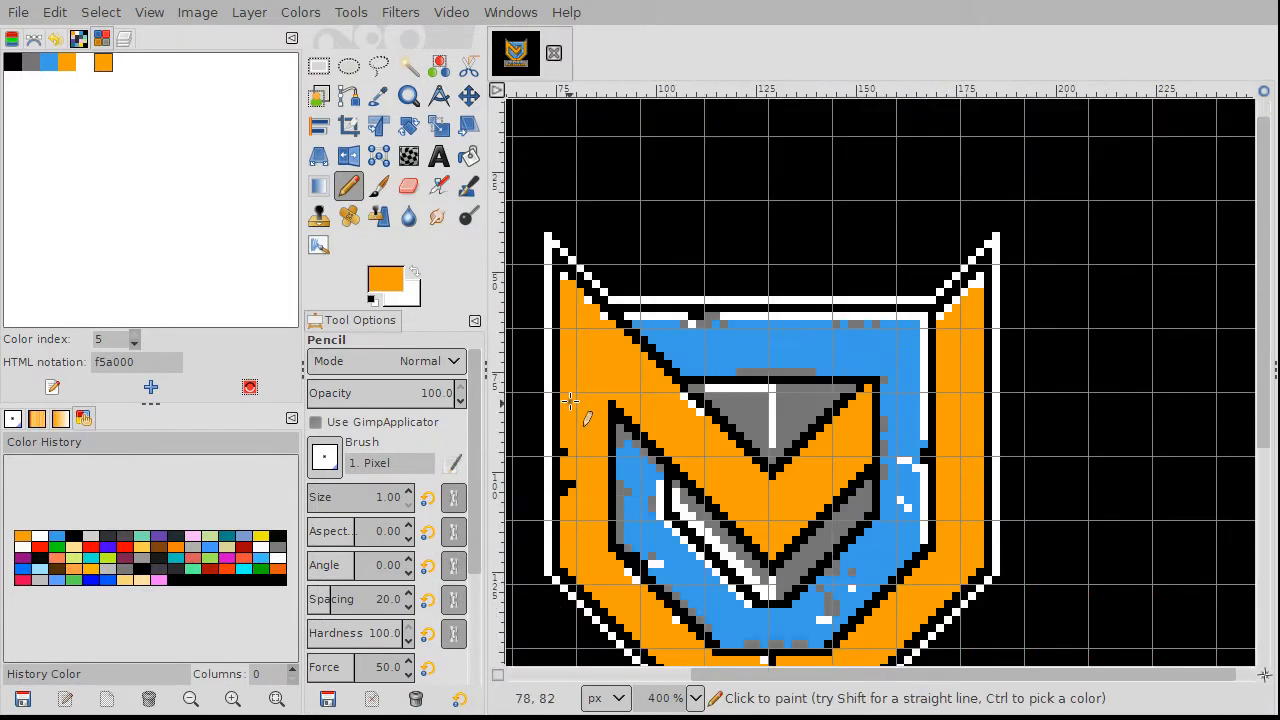
scroll(600, 375, "up", 1)
scroll(608, 373, "up", 4)
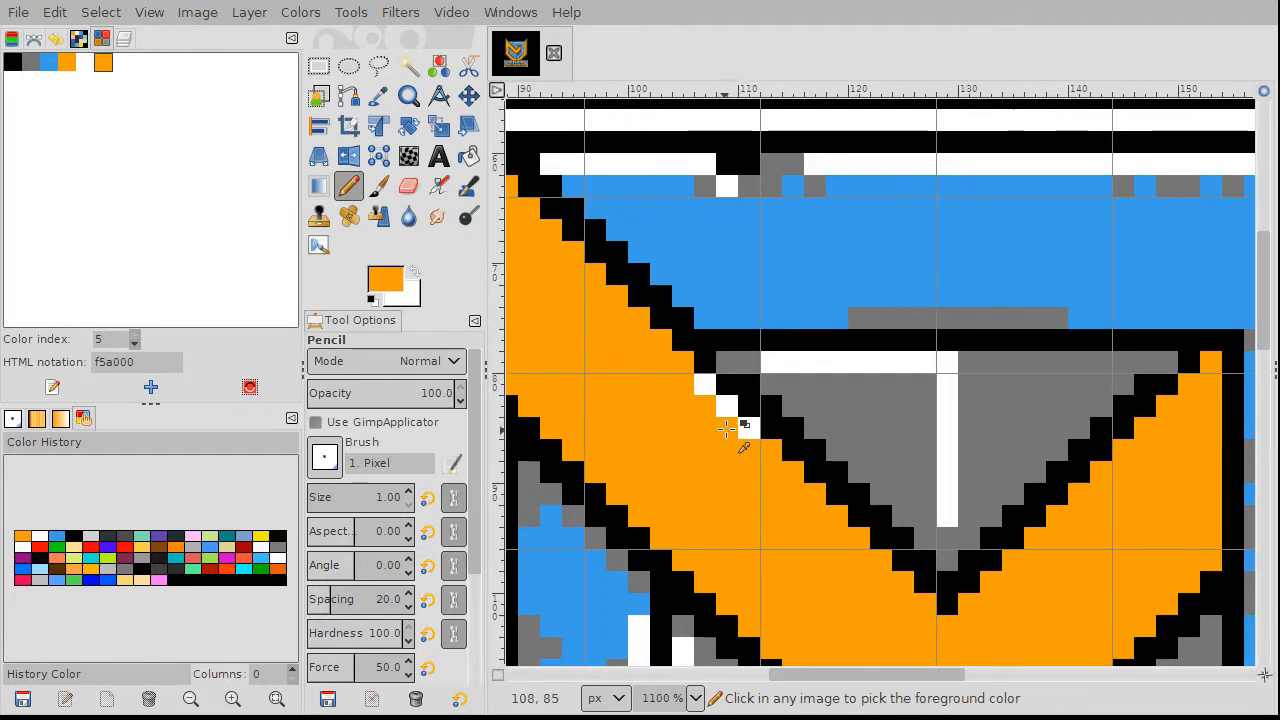
scroll(738, 423, "down", 4)
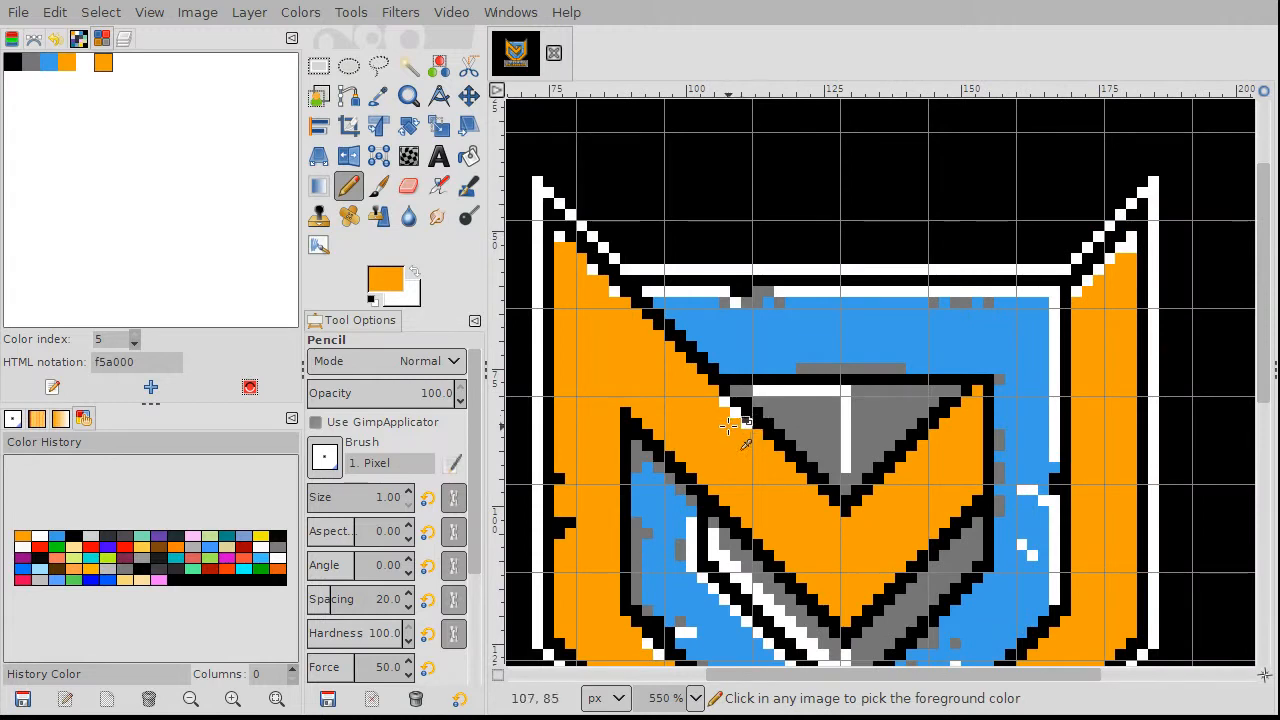
scroll(727, 430, "up", 4)
Step: Re-sample chevron orange and paint two stray white pixels and a small white block orange
left_click(725, 429, "ctrl")
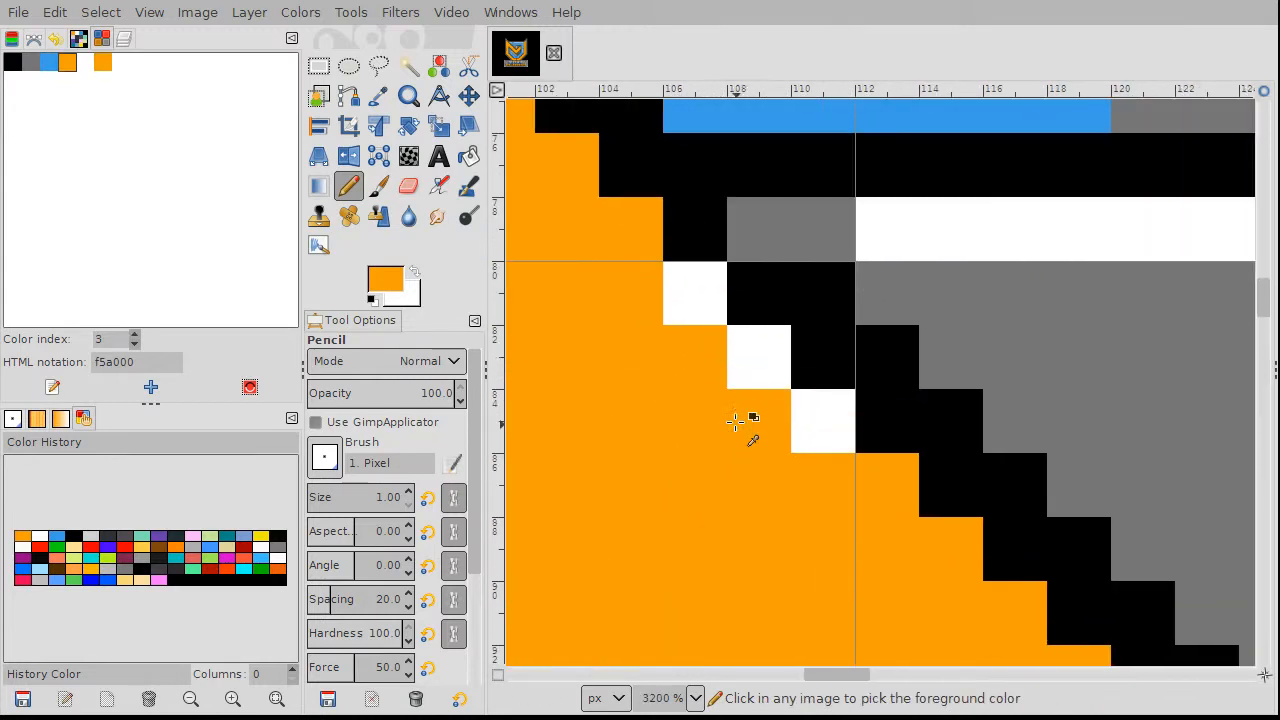
scroll(760, 422, "up", 3)
left_click(805, 418)
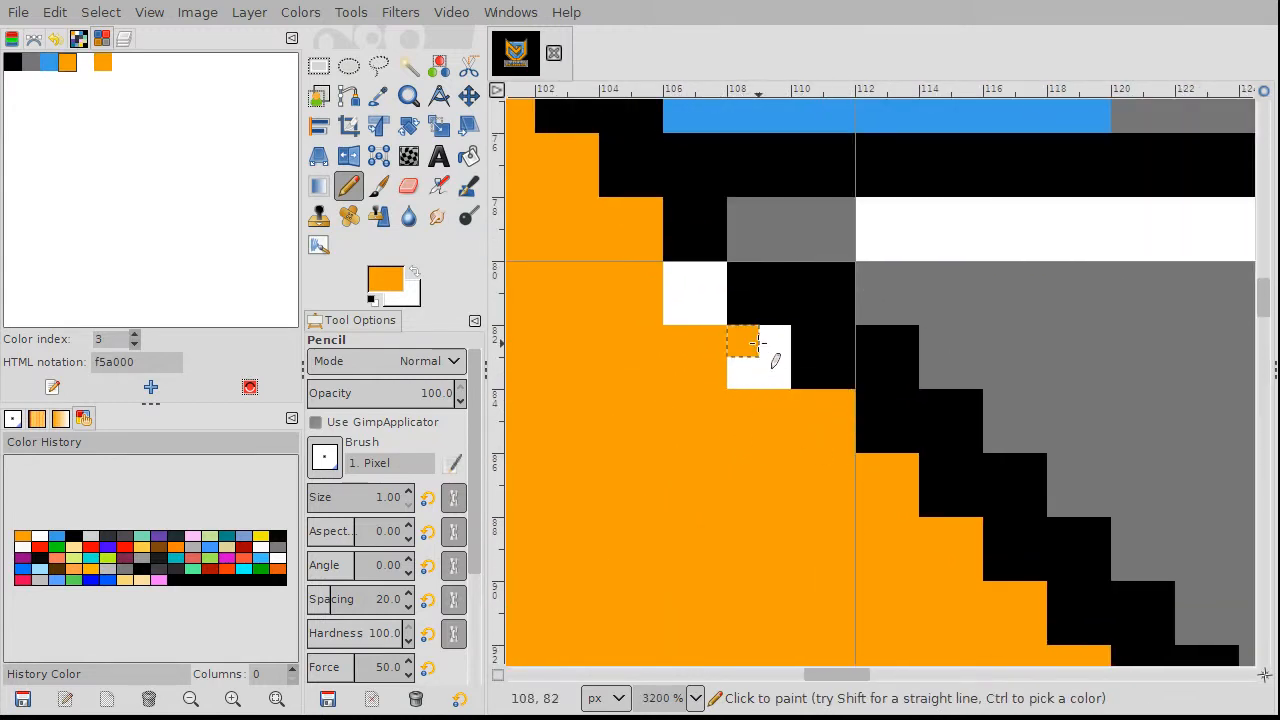
left_click(744, 373)
left_click_drag(680, 286, 694, 309)
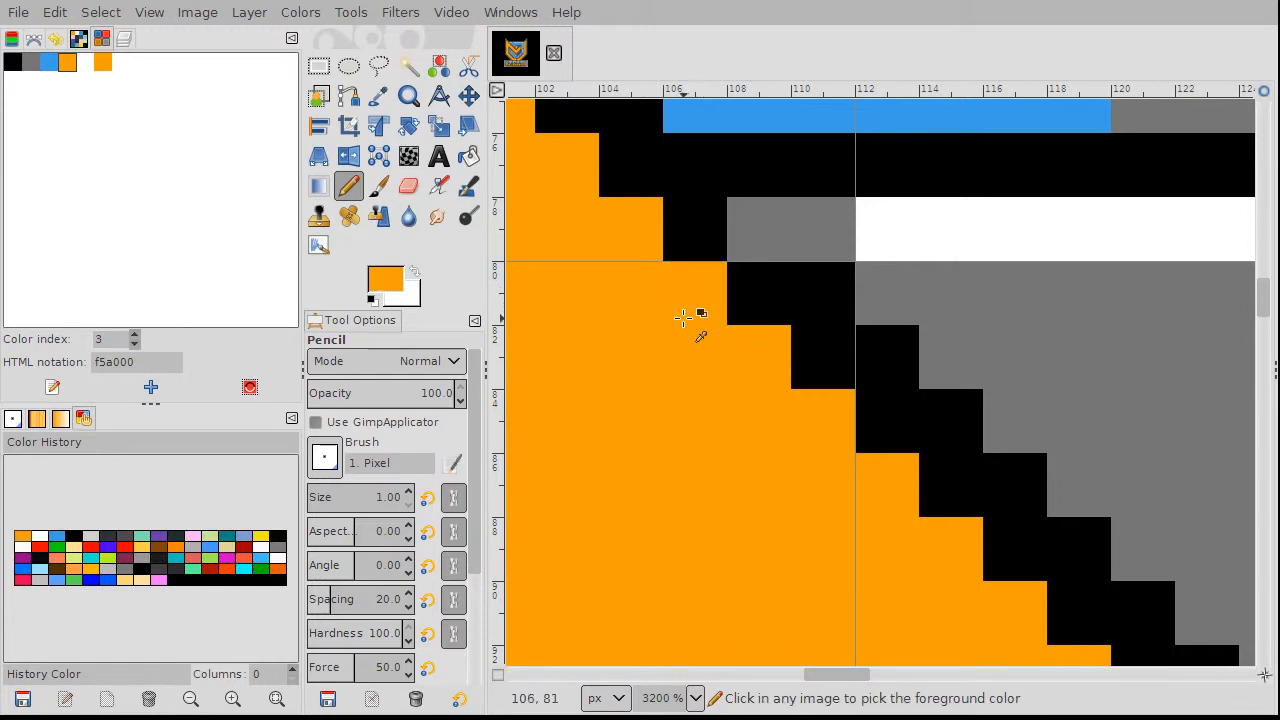
scroll(694, 309, "down", 3)
scroll(632, 315, "down", 6)
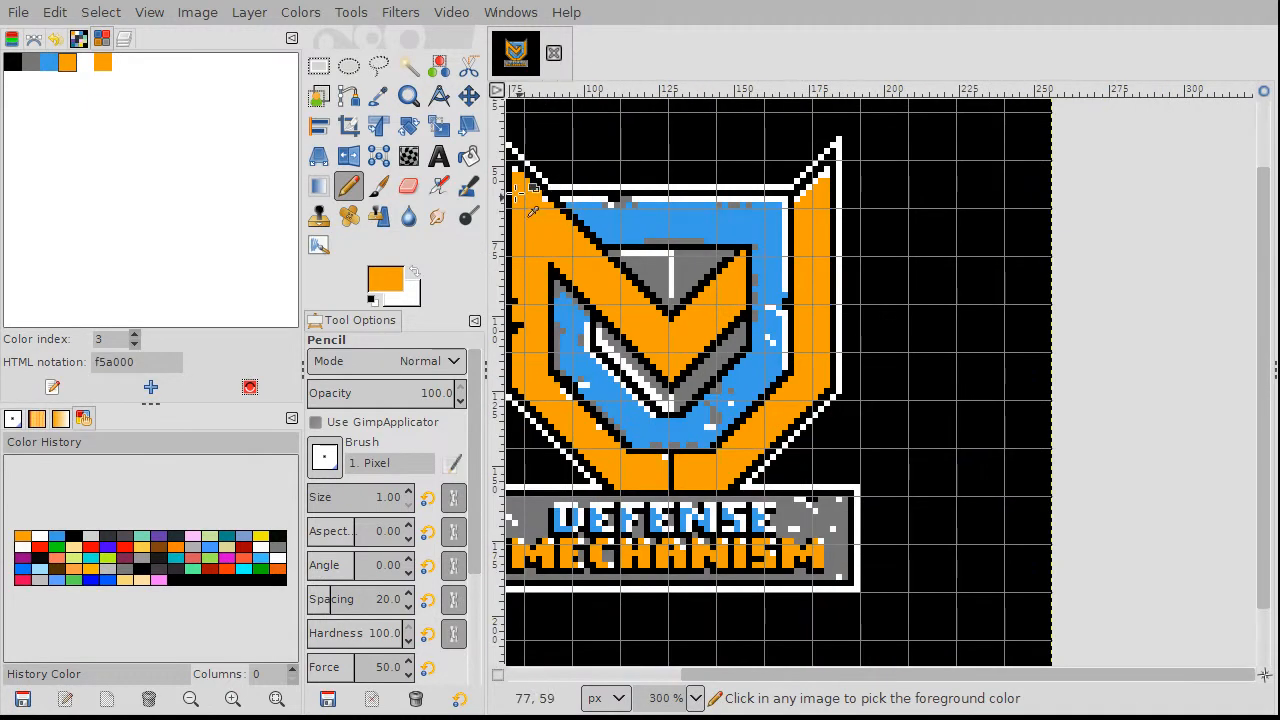
scroll(546, 176, "up", 6)
scroll(543, 170, "down", 5)
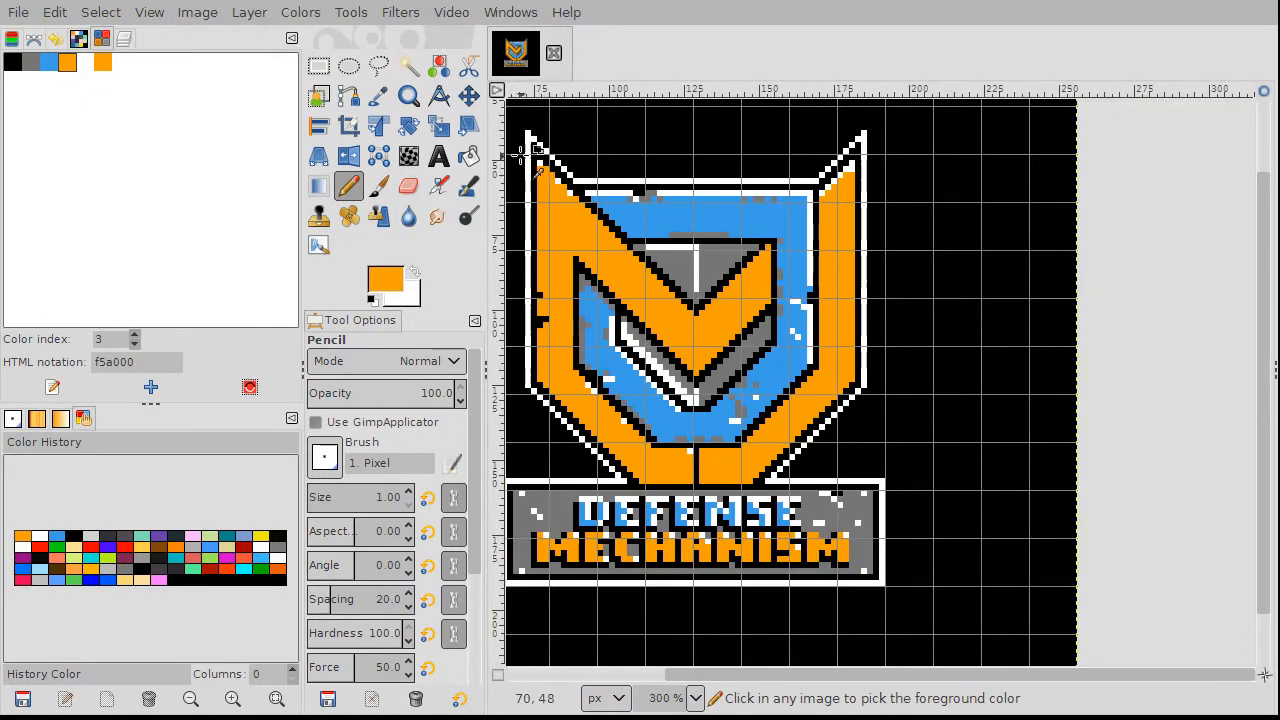
scroll(516, 148, "up", 5)
scroll(516, 148, "up", 5)
scroll(648, 220, "up", 4)
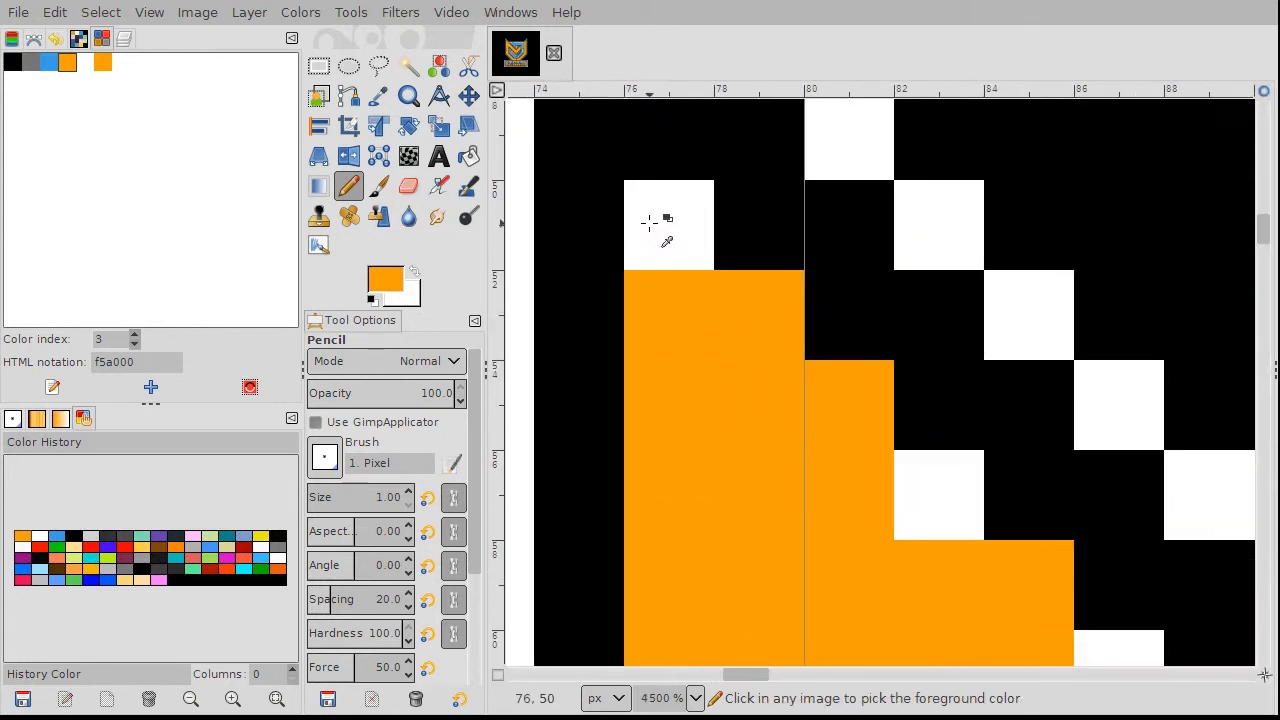
Step: Paint a four-pixel white run, a 2x2 white block and other stray white pixels orange
mouse_move(655, 218)
left_mouse_down()
mouse_move(651, 206)
mouse_move(677, 261)
mouse_move(645, 250)
left_mouse_up()
left_click(969, 497)
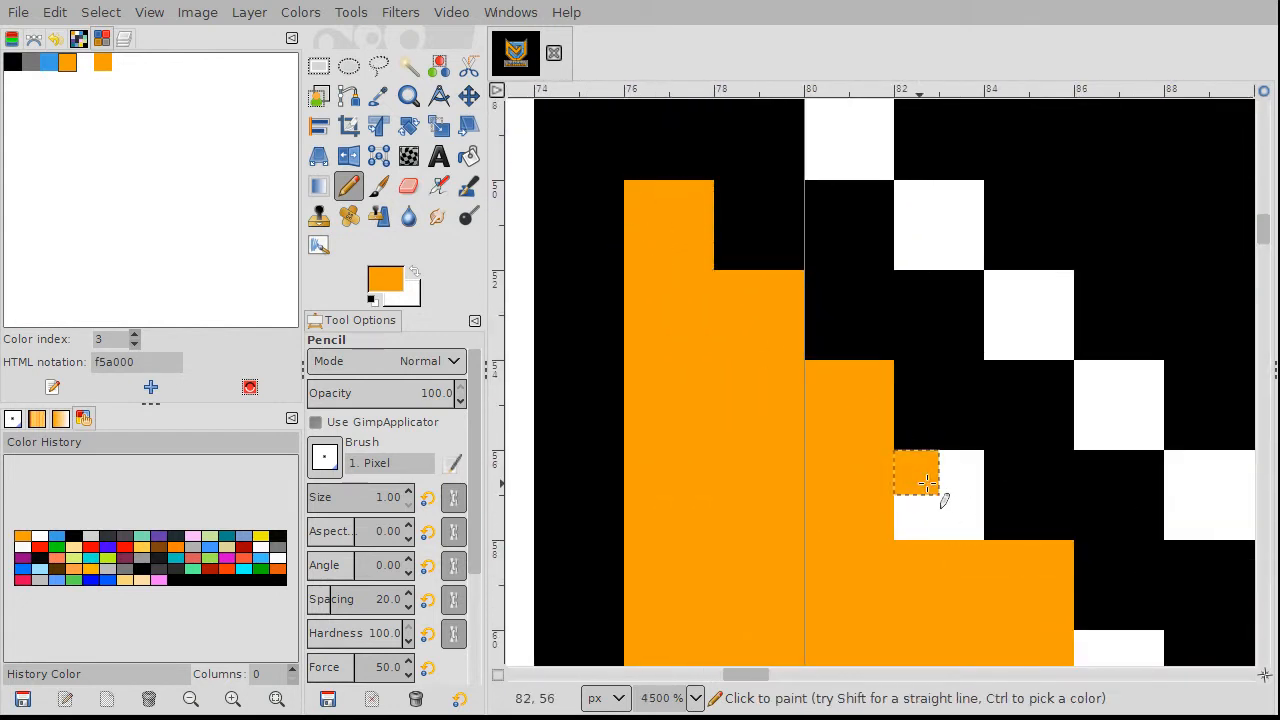
scroll(988, 580, "down", 4)
scroll(1017, 633, "up", 5)
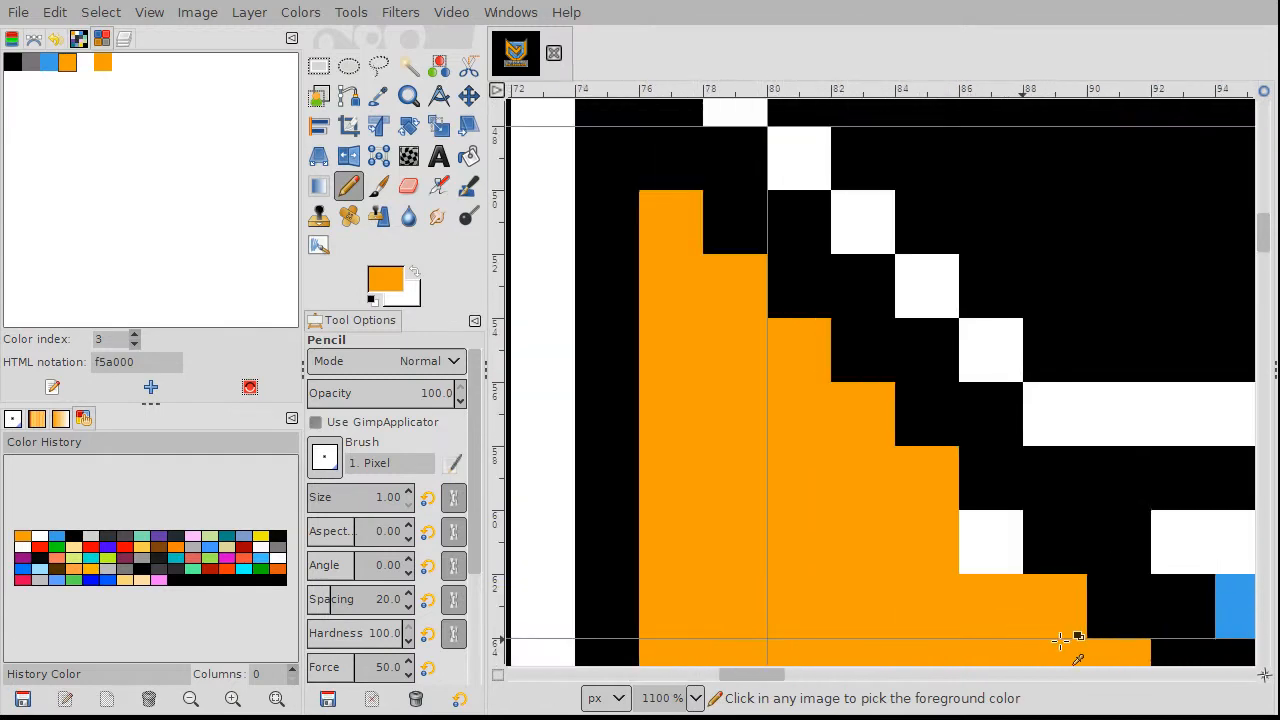
mouse_move(909, 457)
left_mouse_down()
mouse_move(931, 428)
mouse_move(916, 466)
left_mouse_up()
scroll(930, 490, "down", 6)
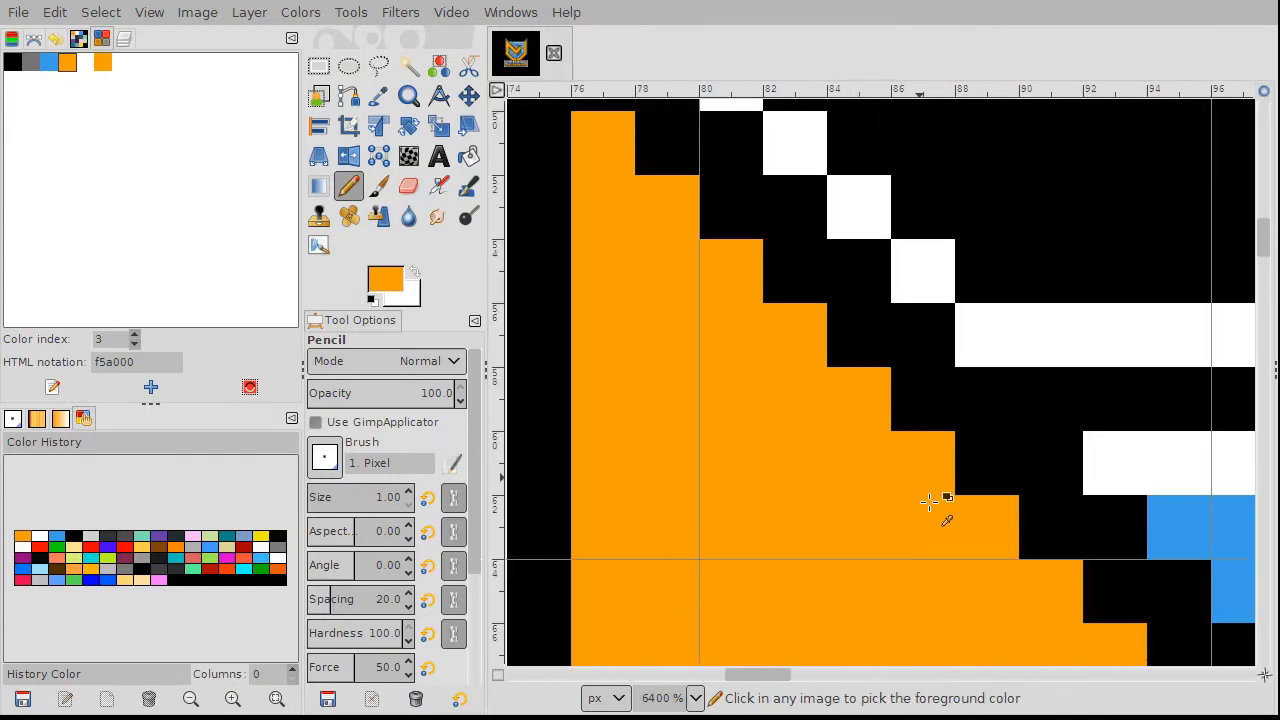
scroll(921, 398, "up", 6)
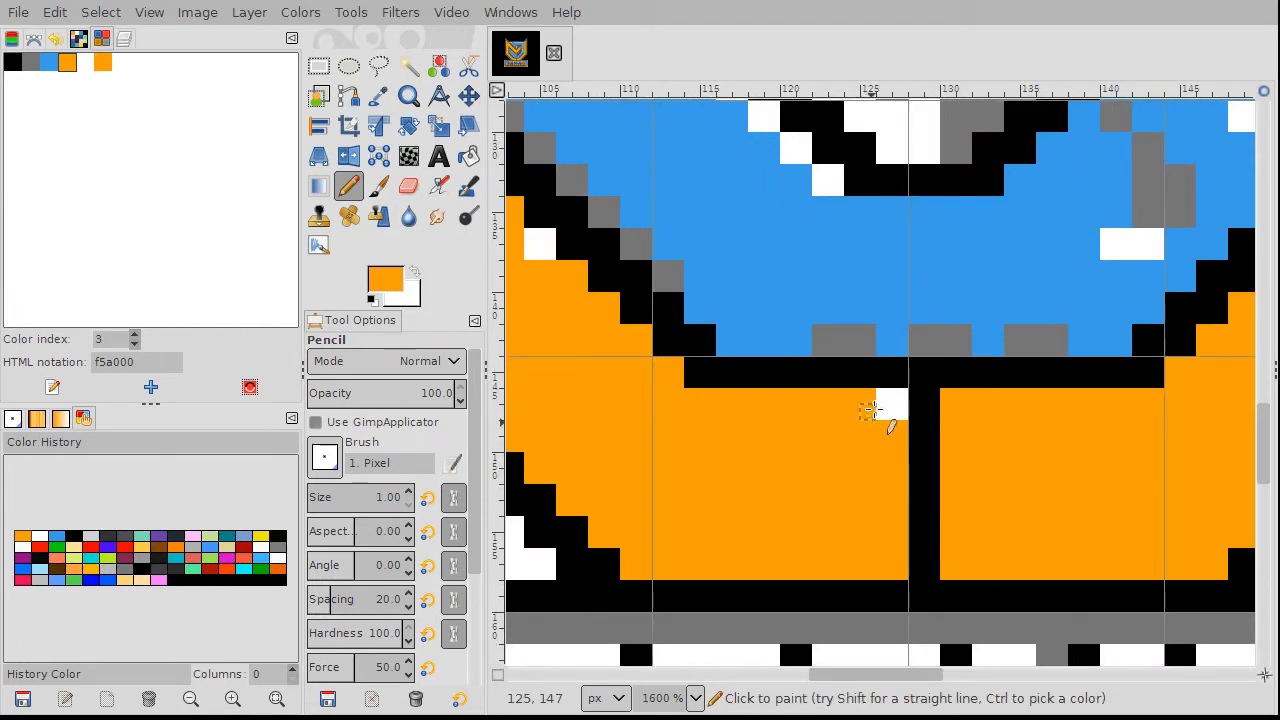
mouse_move(870, 410)
left_mouse_down()
mouse_move(889, 400)
mouse_move(893, 418)
left_mouse_up()
left_click(899, 397)
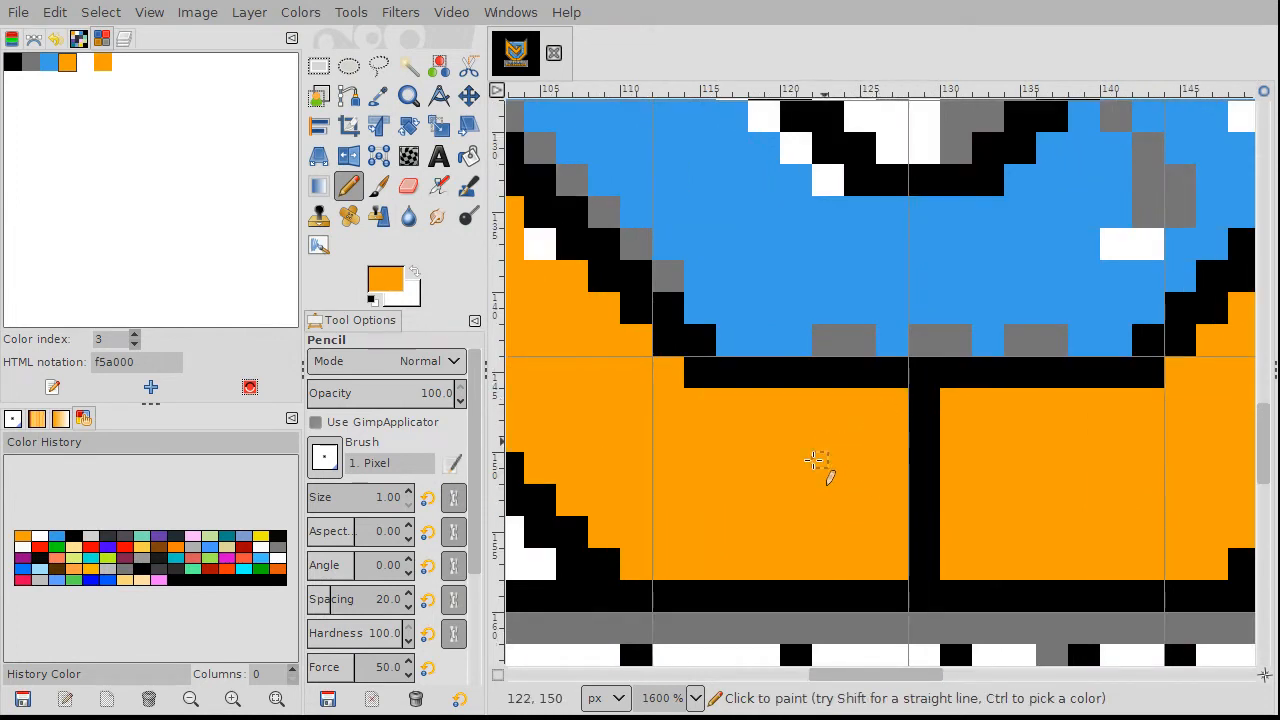
Step: Paint one last stray white pixel orange and inspect the logo up close
scroll(840, 460, "down", 2)
scroll(948, 365, "up", 3)
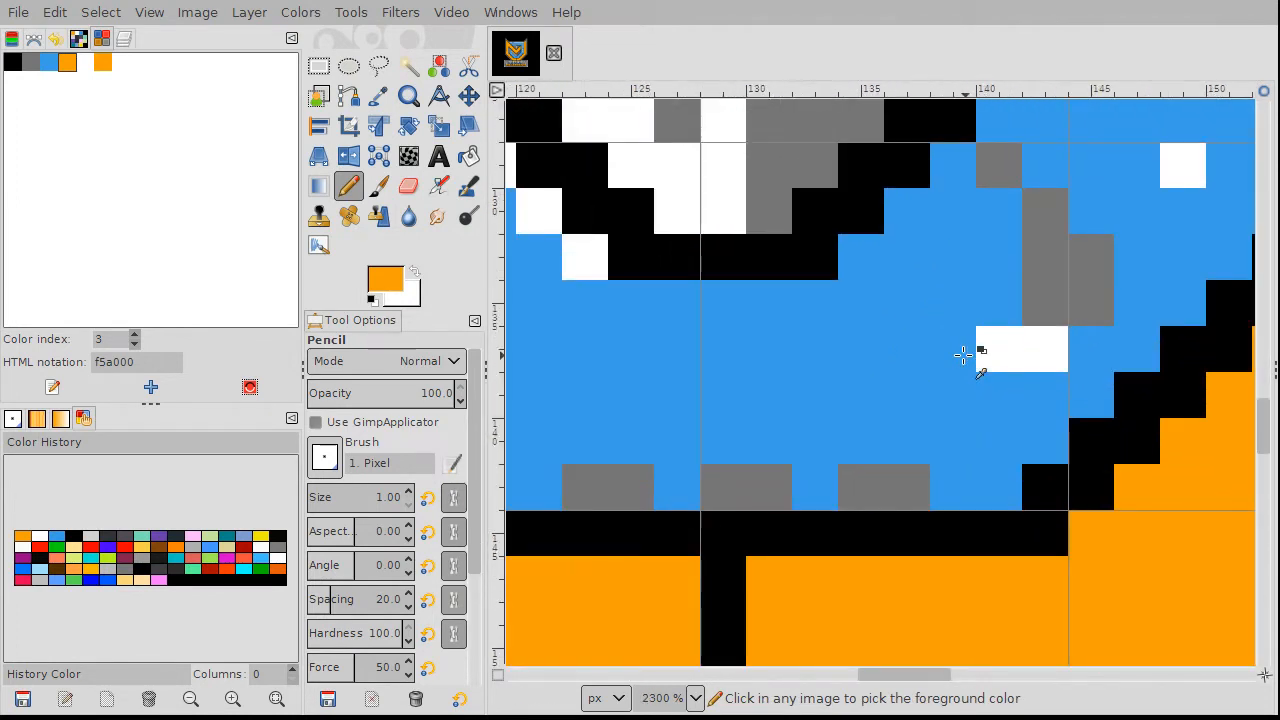
scroll(930, 345, "down", 2)
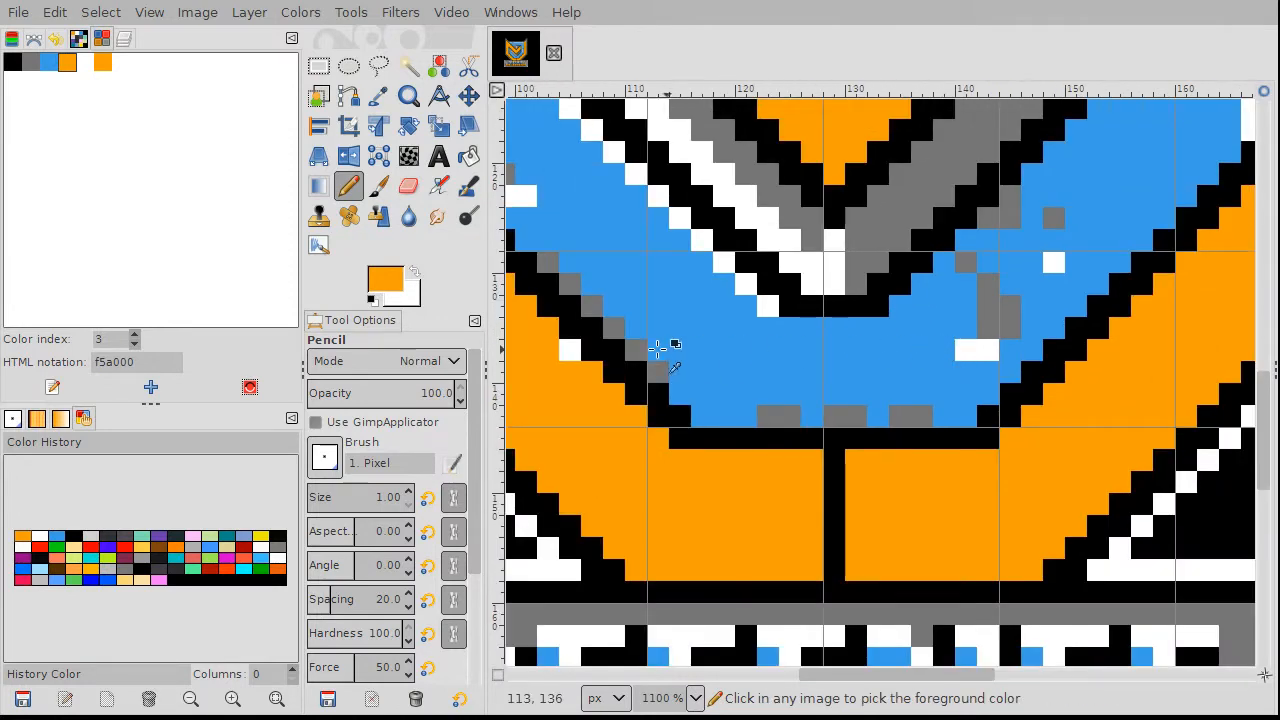
scroll(625, 323, "down", 2)
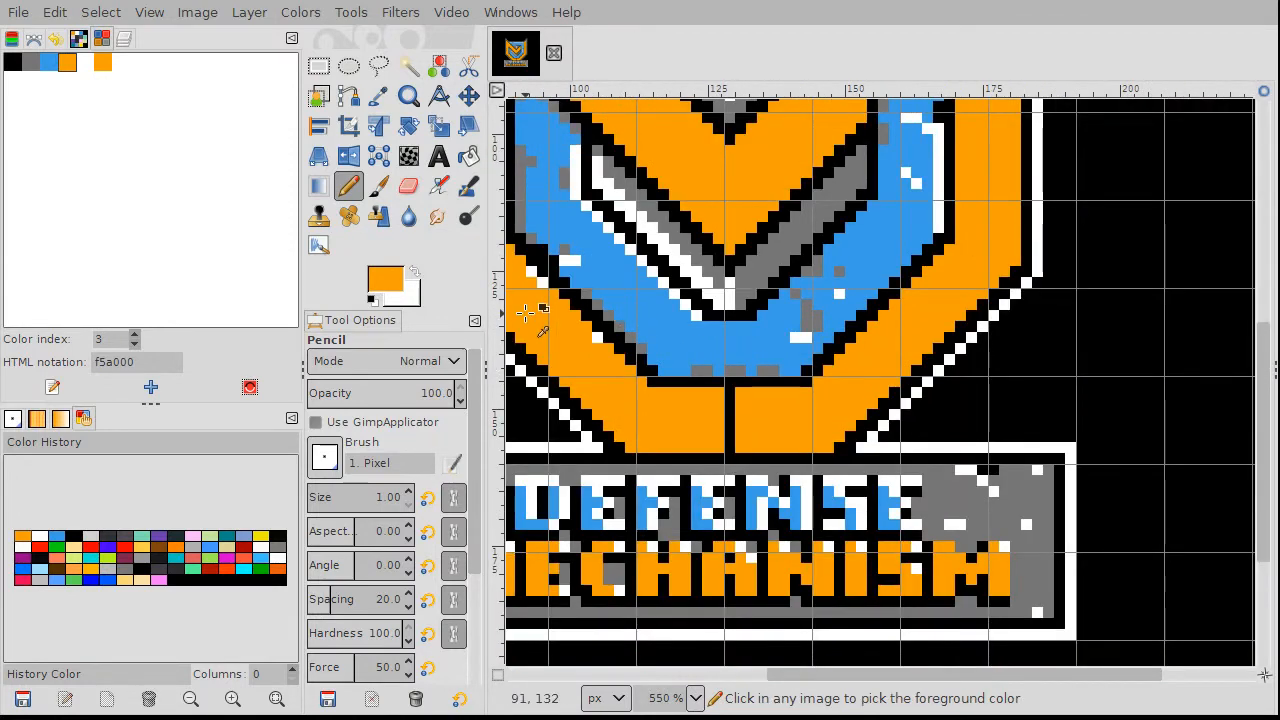
scroll(621, 343, "up", 3)
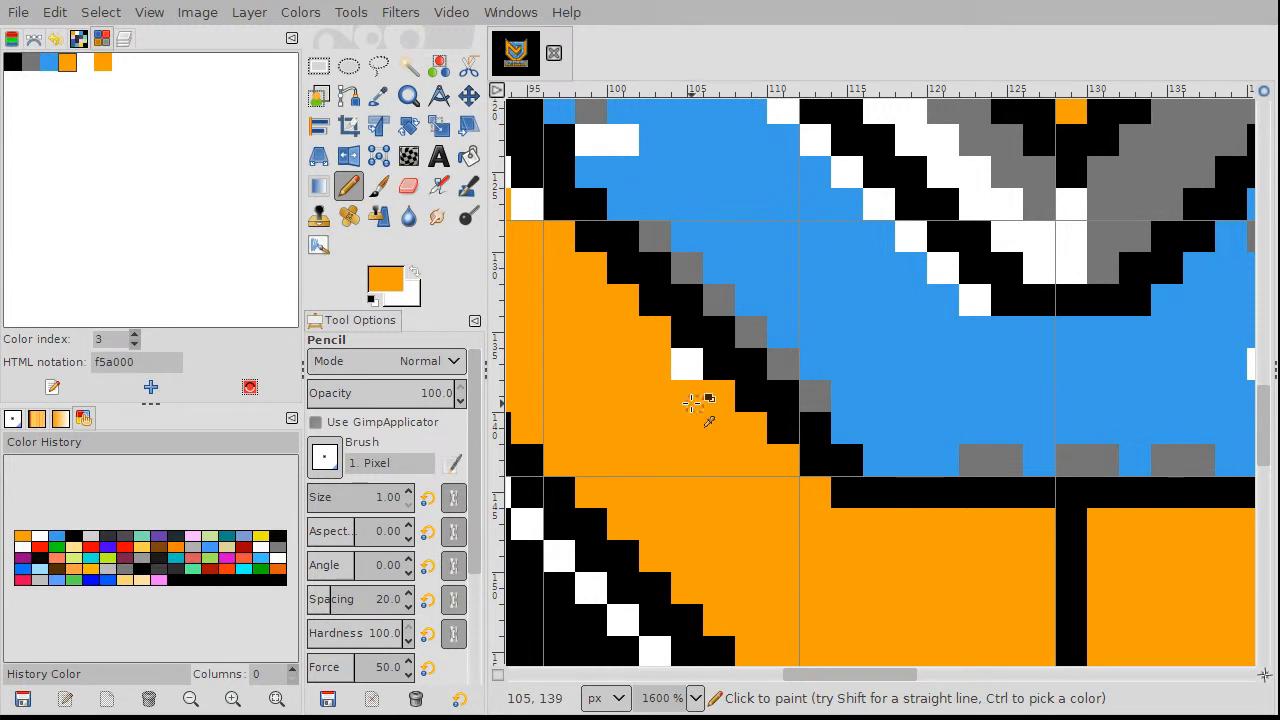
scroll(690, 392, "up", 1)
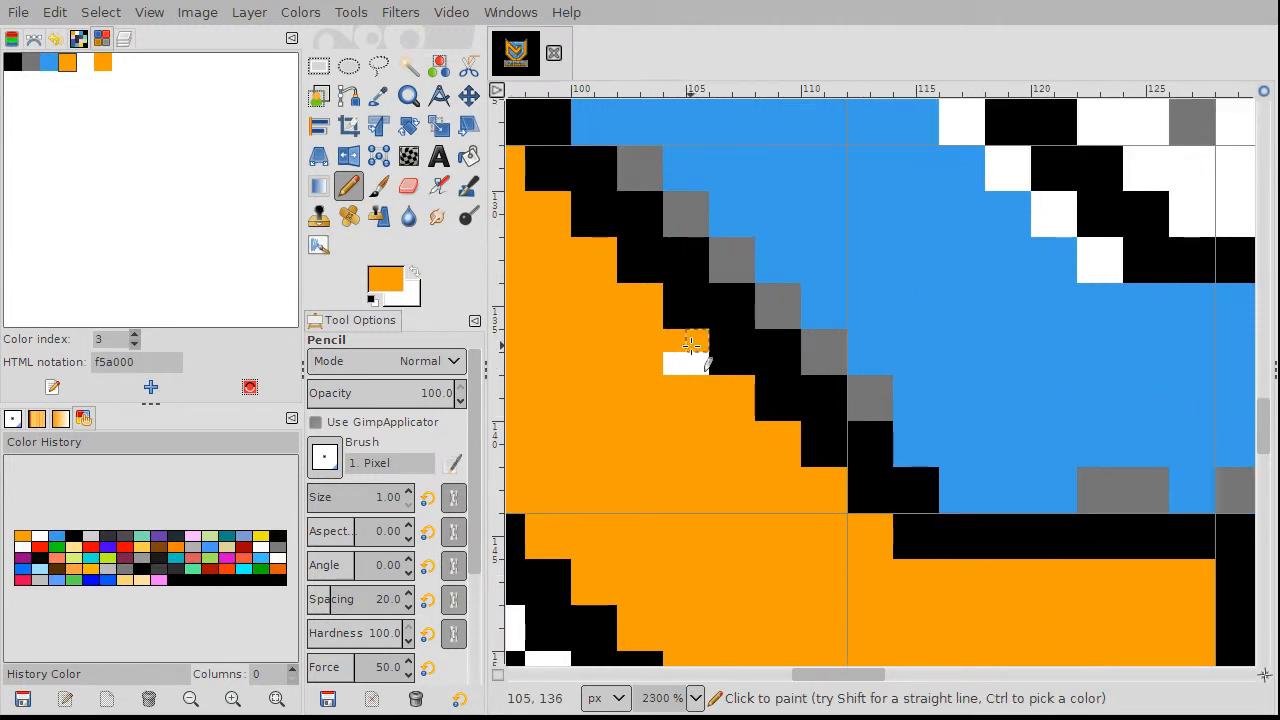
left_click(687, 365)
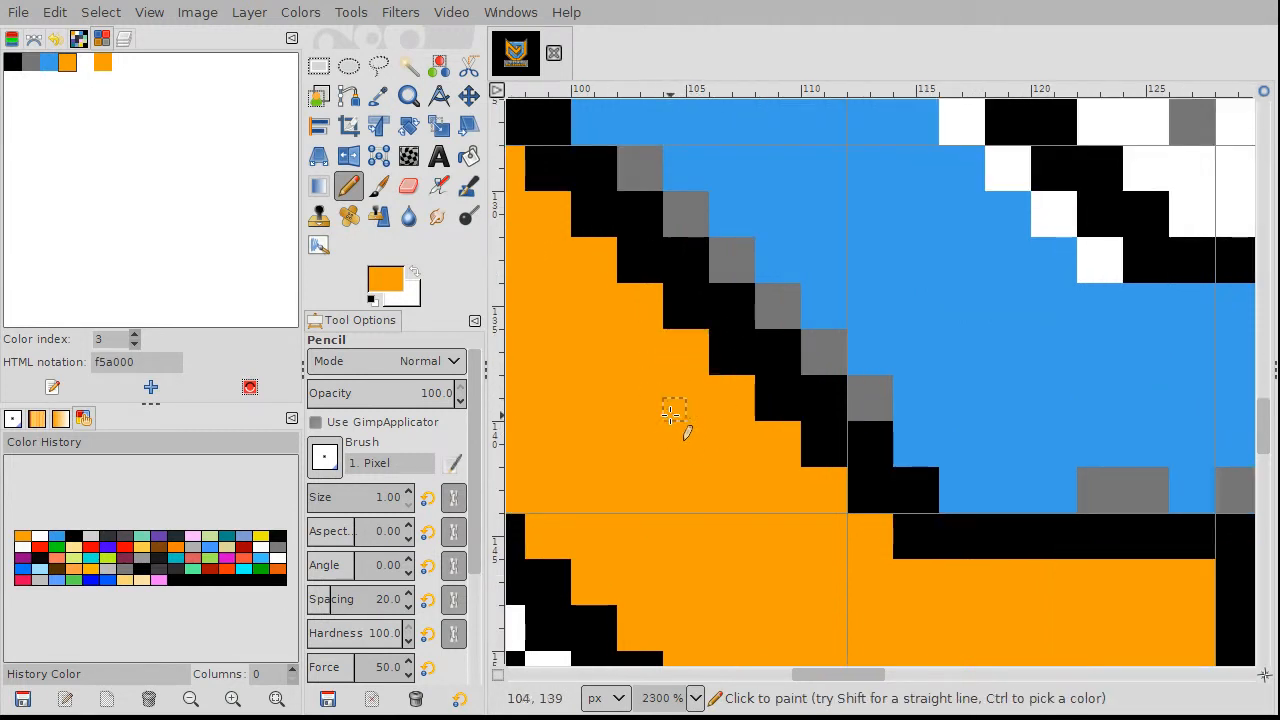
scroll(680, 420, "down", 2)
scroll(686, 428, "down", 3)
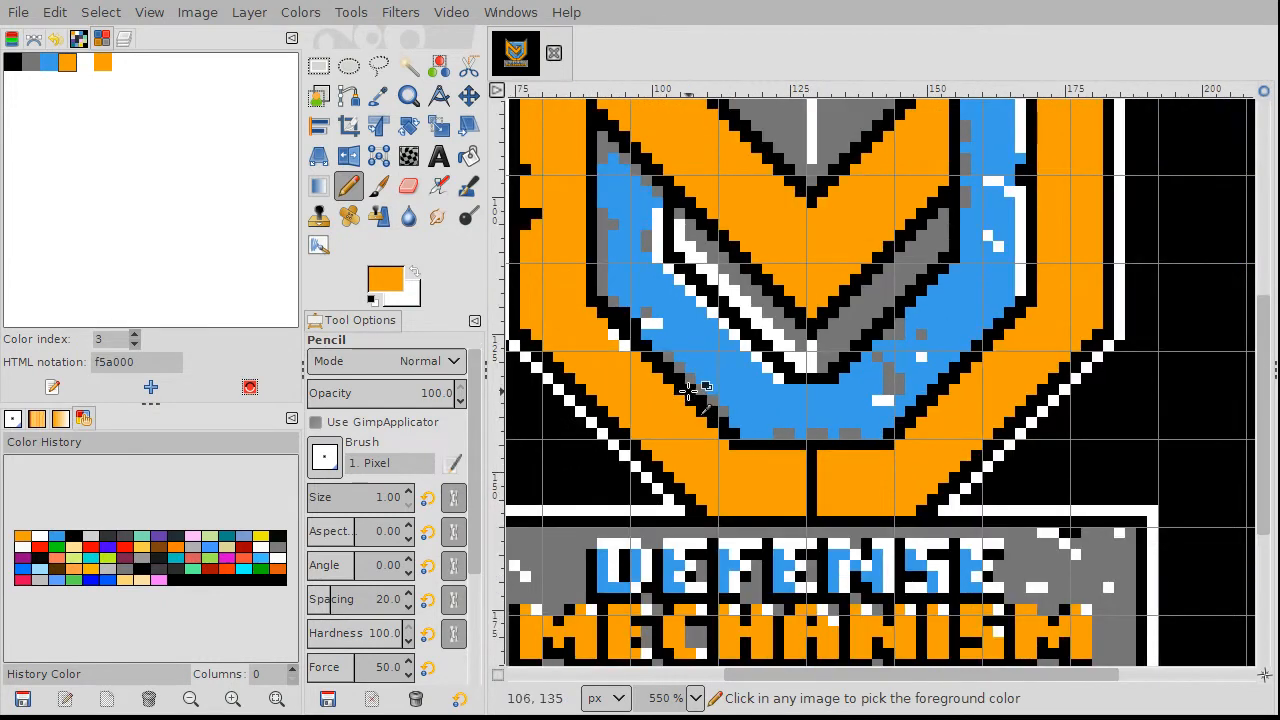
scroll(686, 430, "up", 1)
scroll(672, 373, "up", 3)
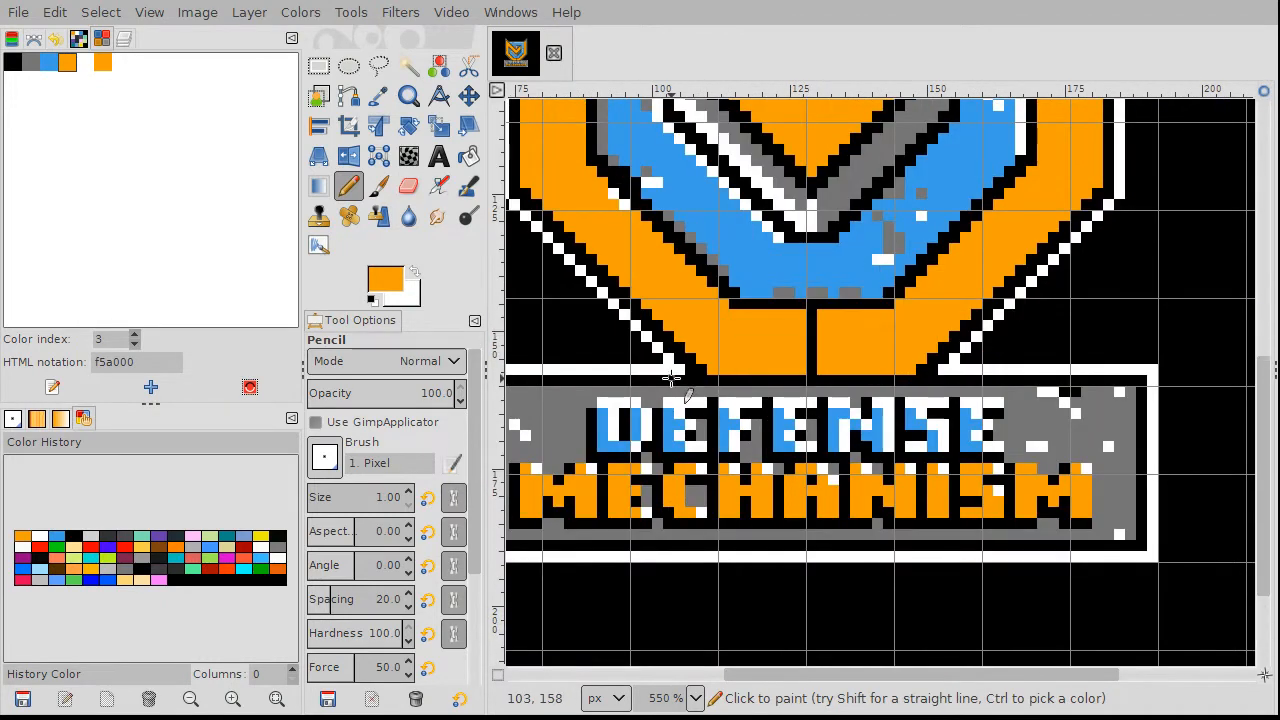
scroll(640, 480, "up", 2)
scroll(640, 487, "down", 3)
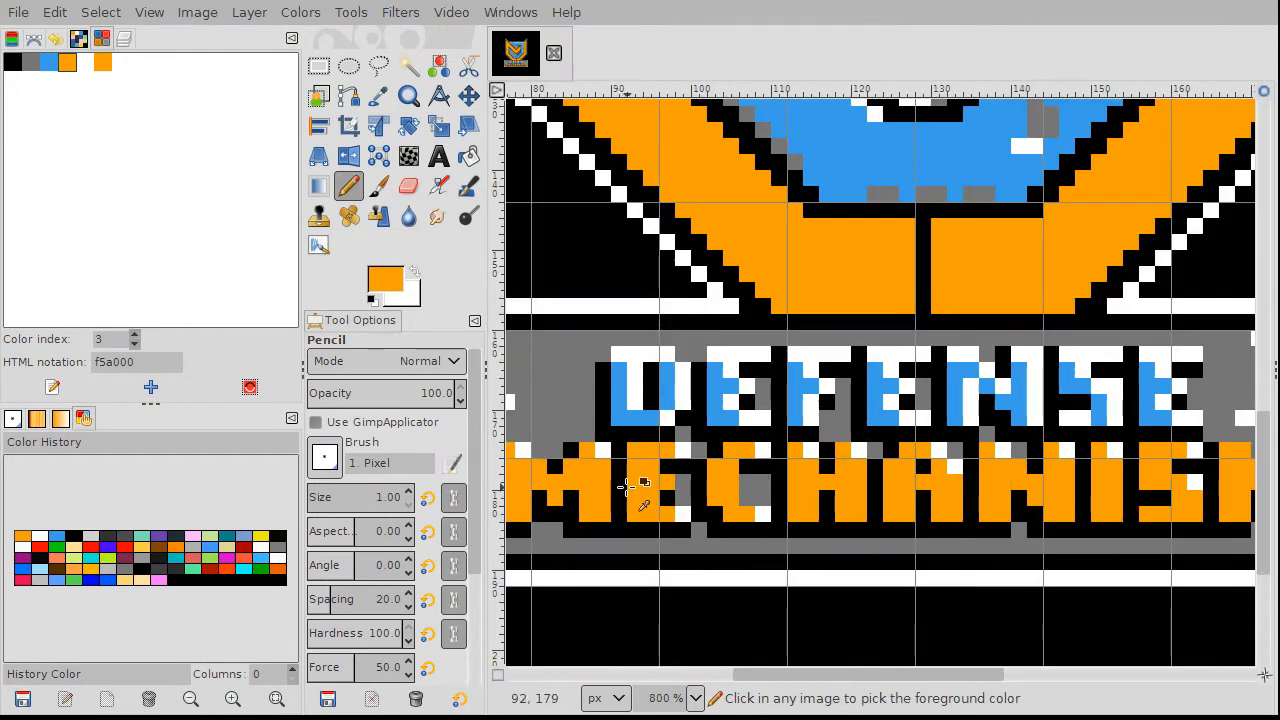
scroll(660, 482, "up", 1)
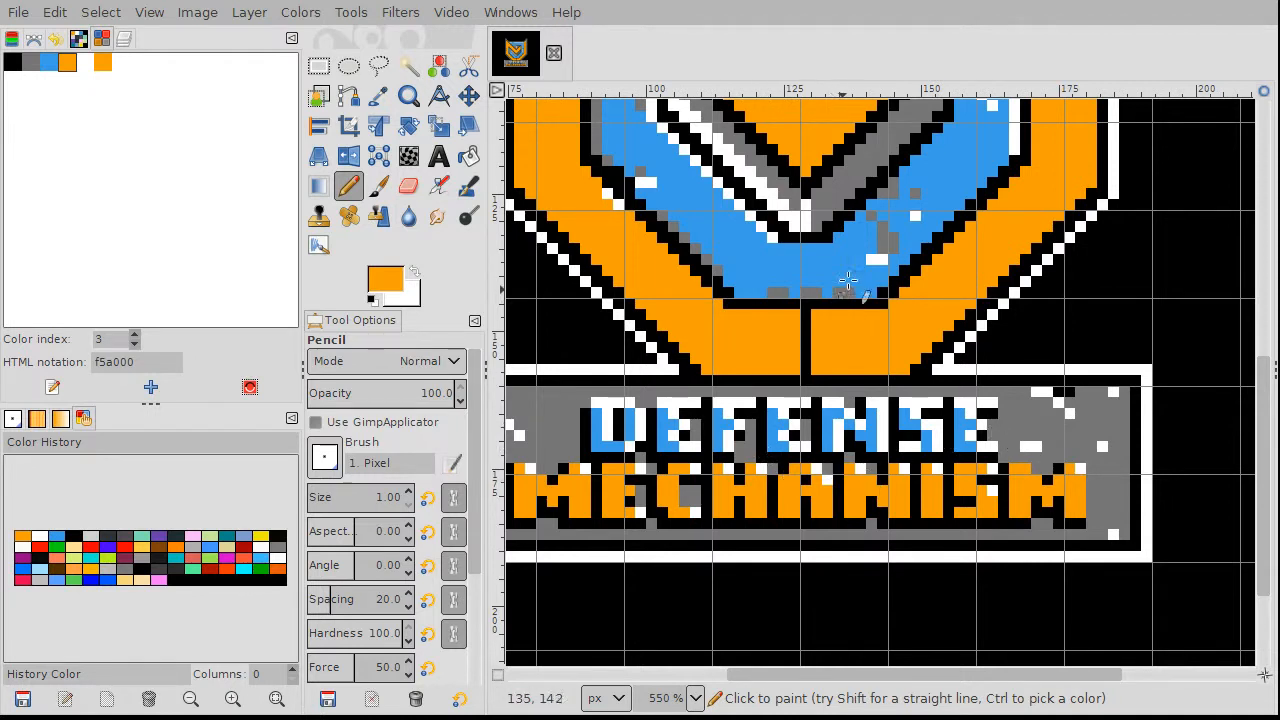
scroll(897, 218, "up", 5)
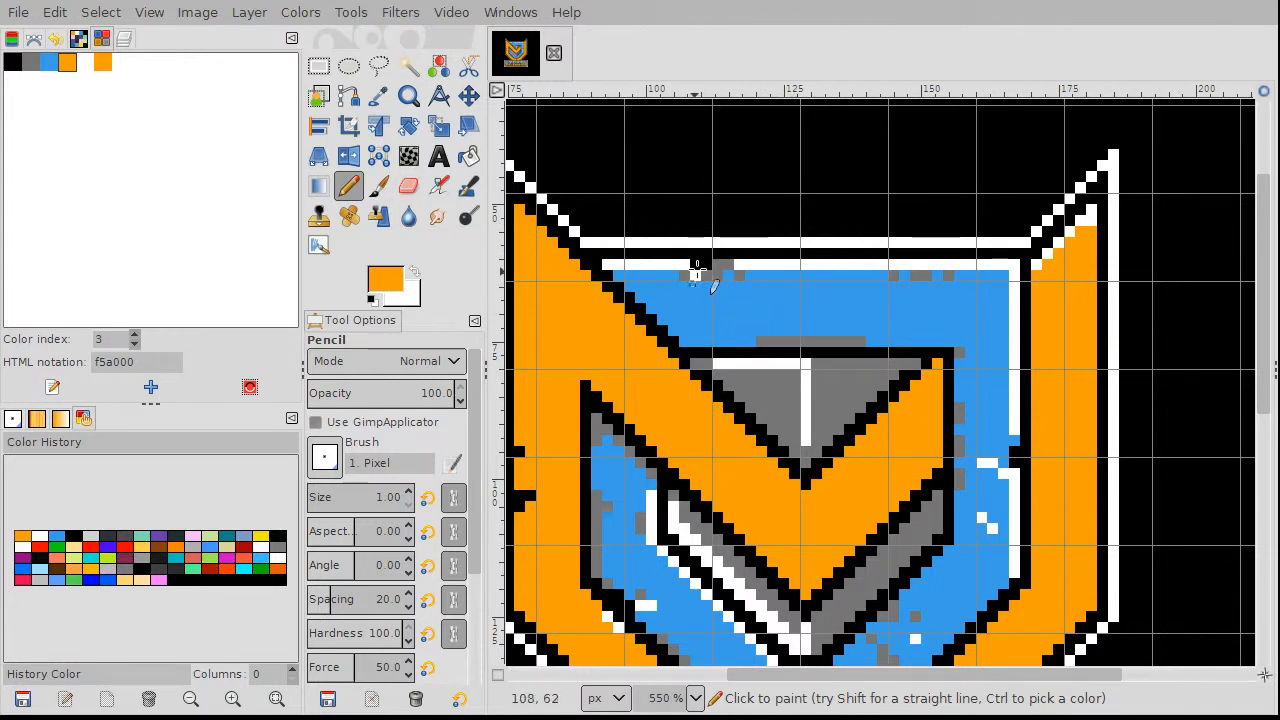
scroll(794, 208, "down", 8)
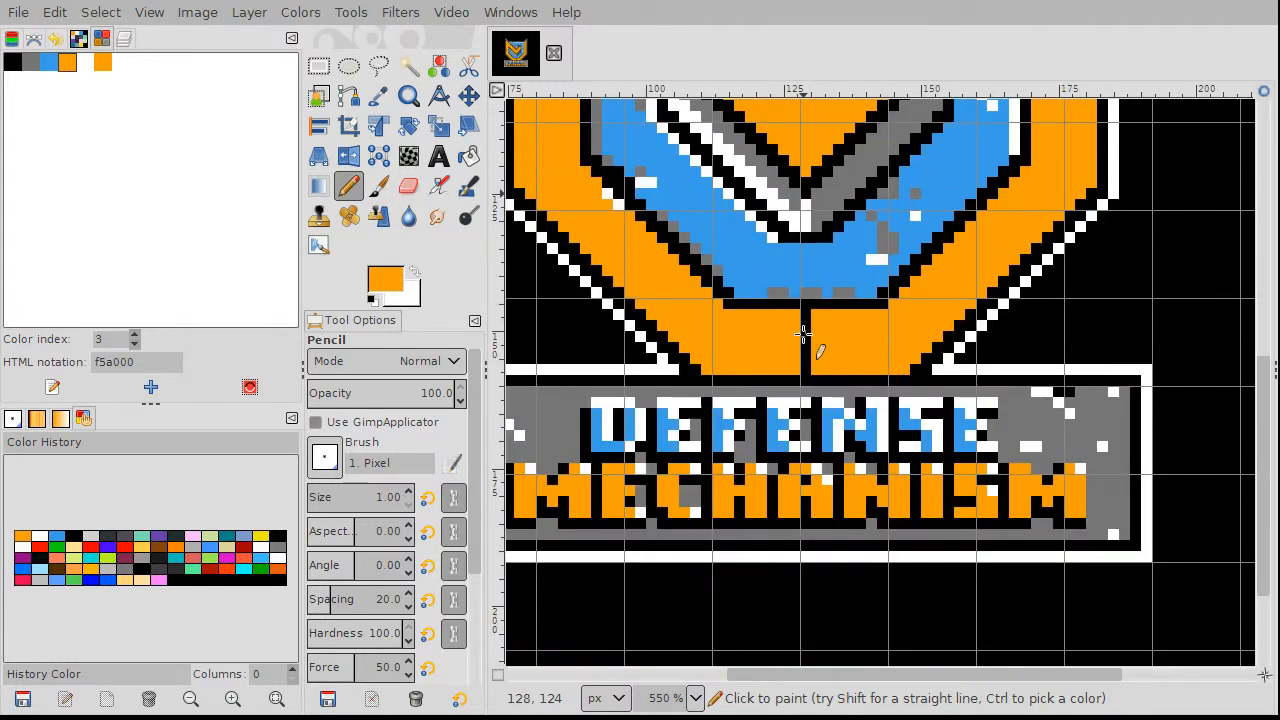
scroll(698, 485, "up", 2)
scroll(698, 485, "up", 2)
scroll(700, 477, "down", 4)
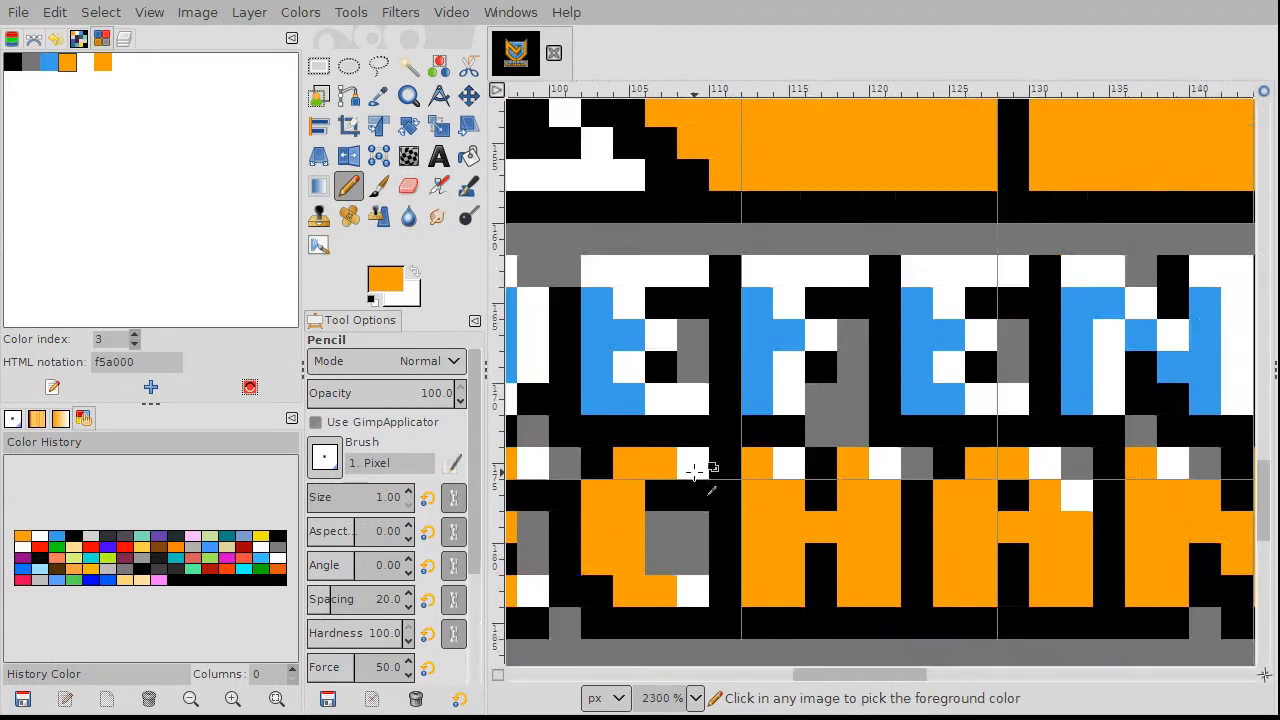
scroll(757, 463, "up", 1)
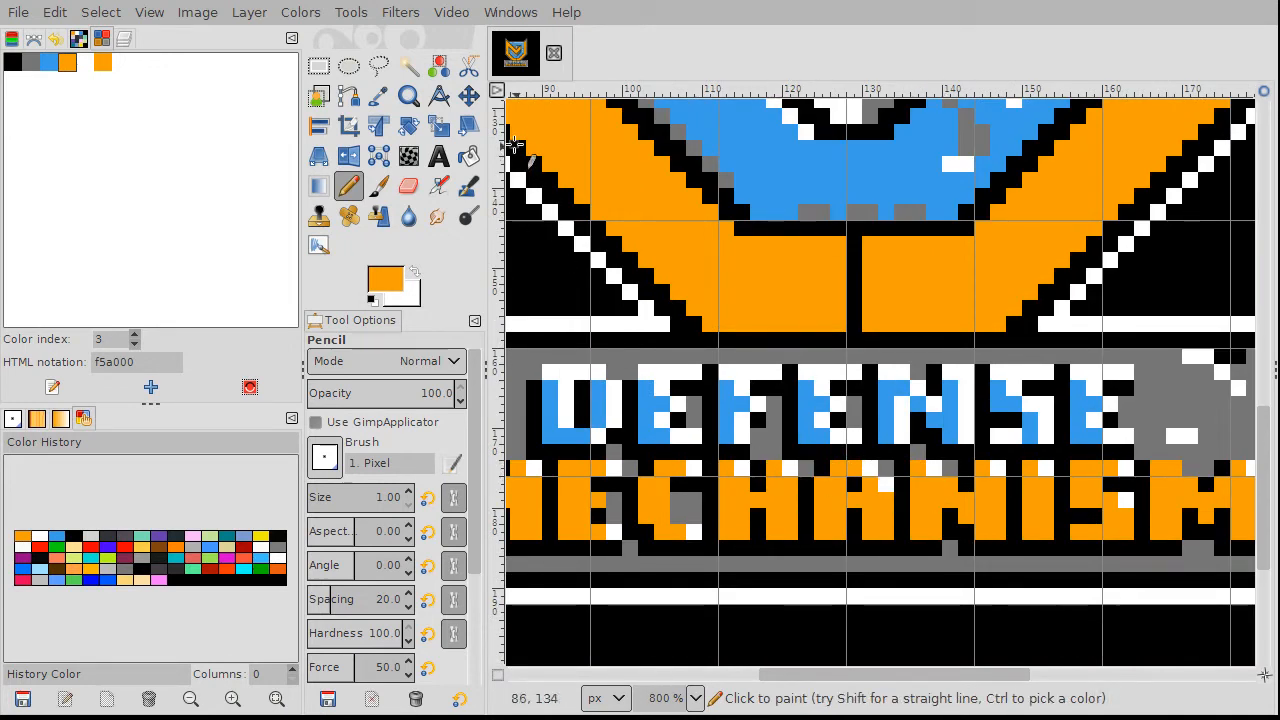
left_click(469, 95)
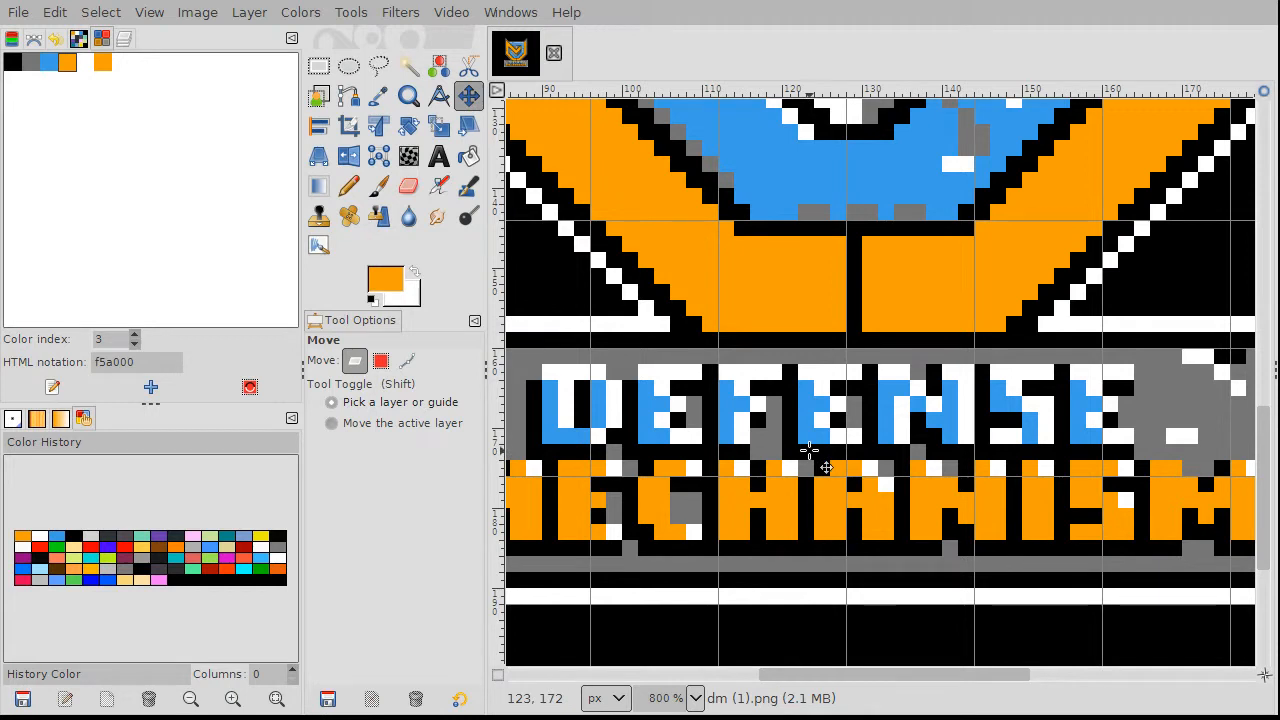
Step: Nudge the logo layer down by one pixel with the Move tool
left_click_drag(806, 452, 808, 470)
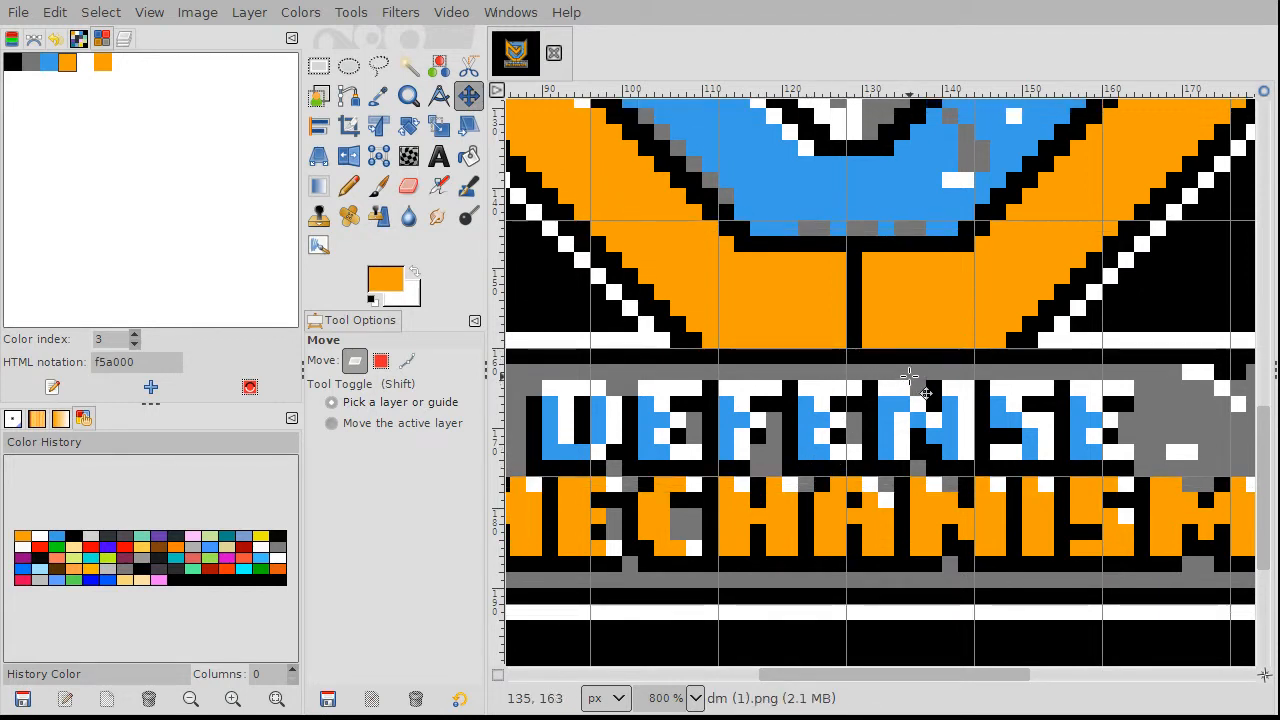
scroll(884, 330, "up", 2)
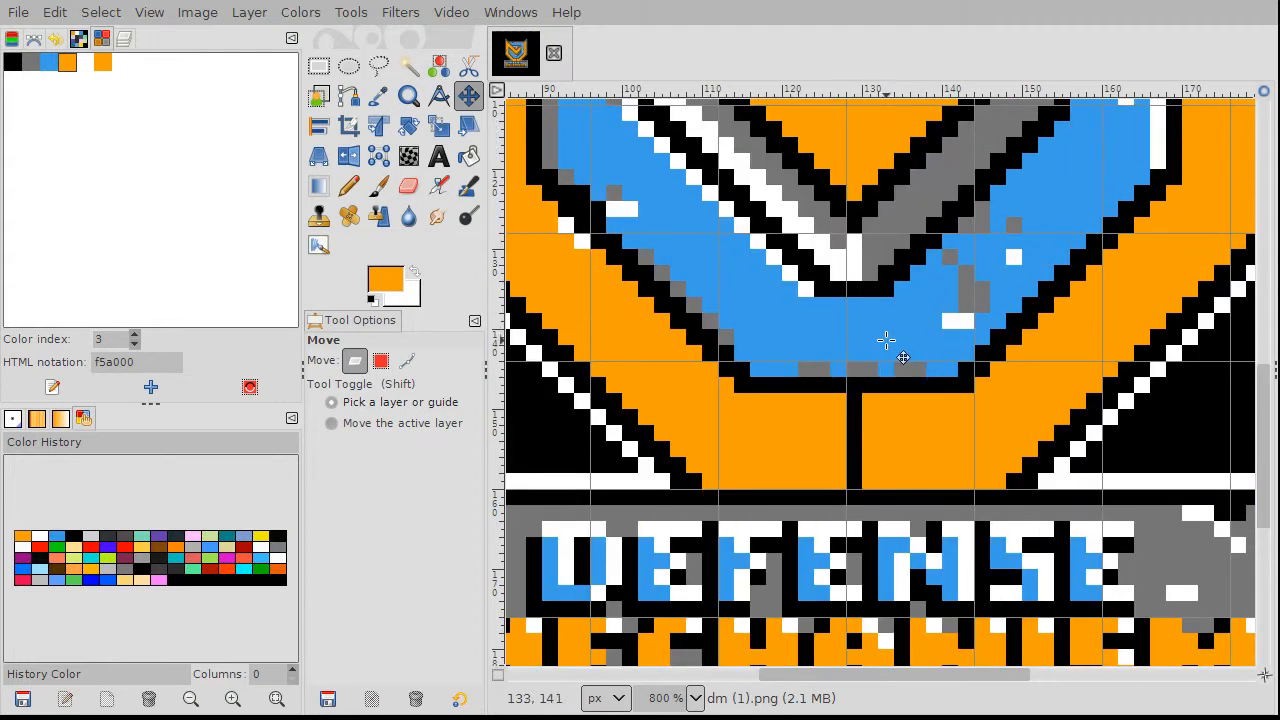
scroll(886, 341, "up", 2)
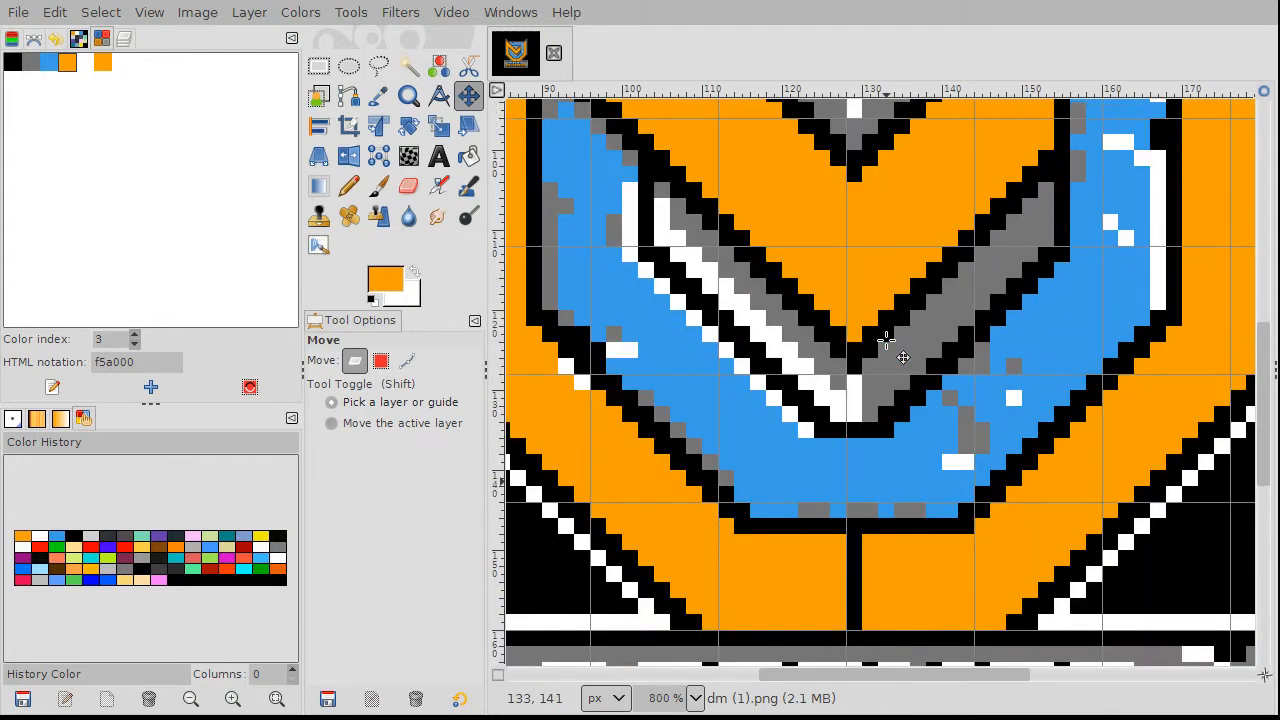
scroll(886, 341, "up", 4)
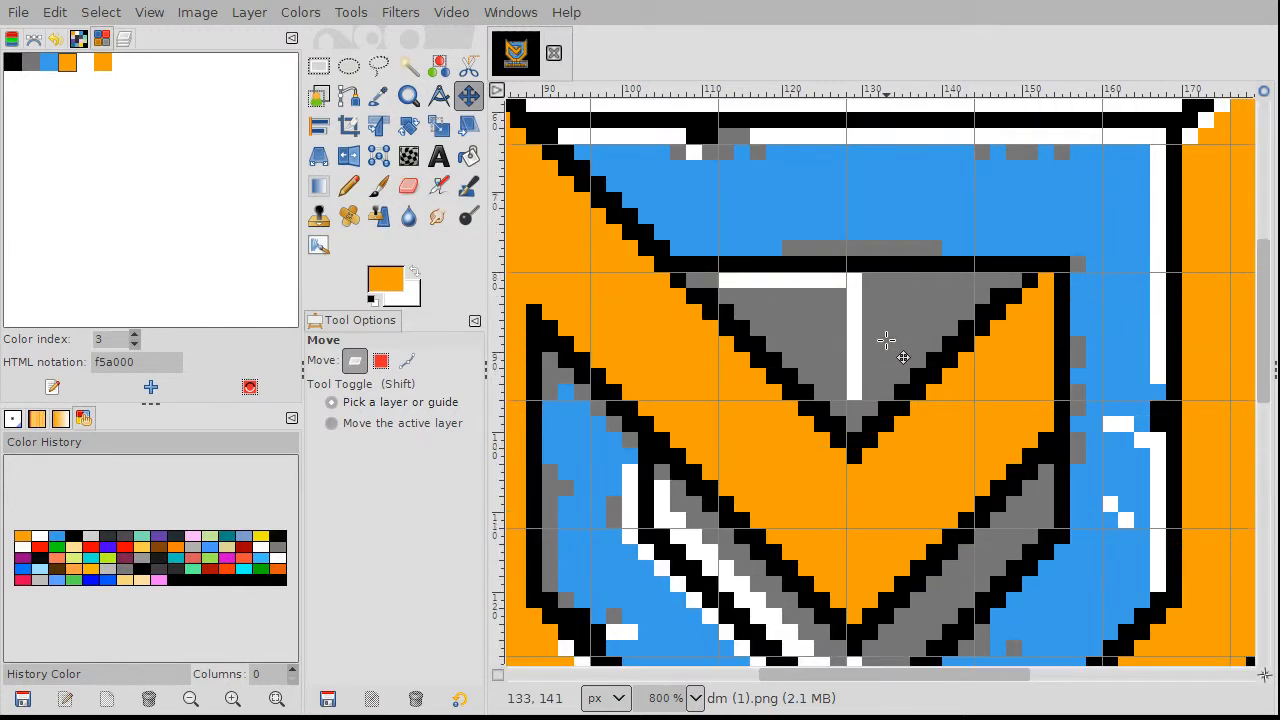
scroll(886, 341, "up", 2)
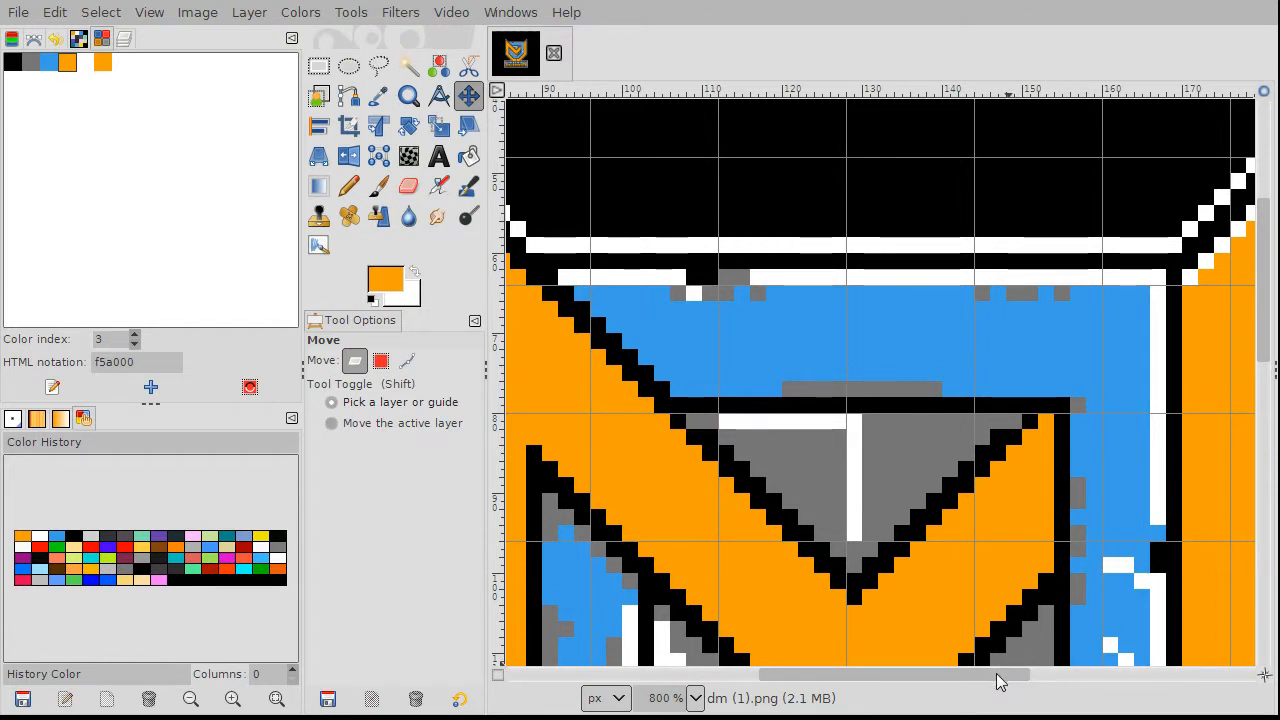
Step: Pan across the shield from top to bottom to check for leftover stray pixels
left_click_drag(995, 682, 929, 681)
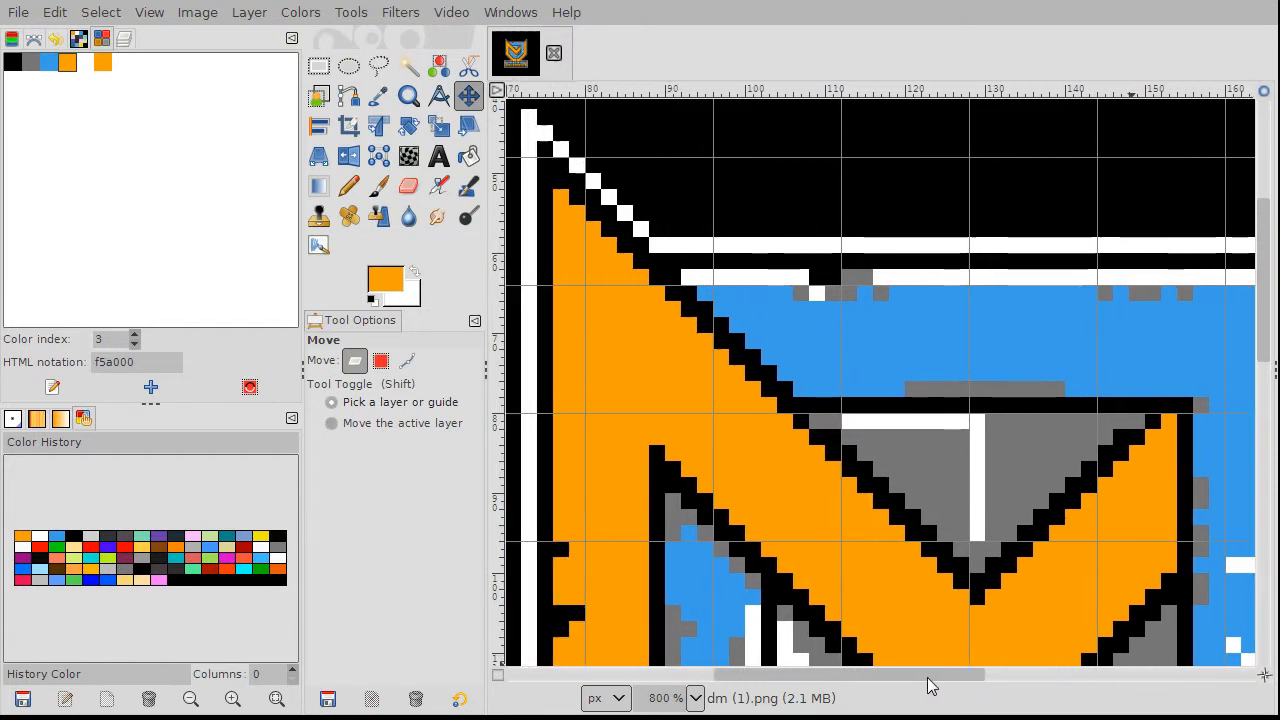
scroll(971, 523, "down", 3)
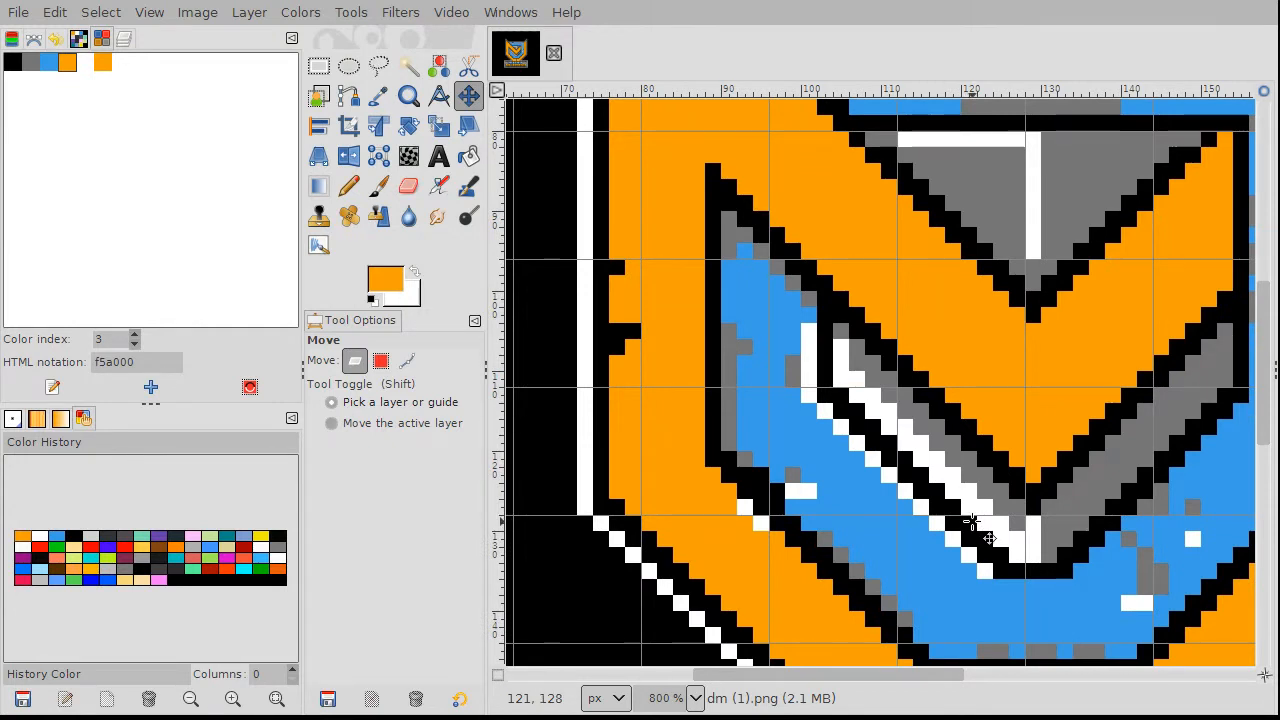
scroll(971, 523, "down", 2)
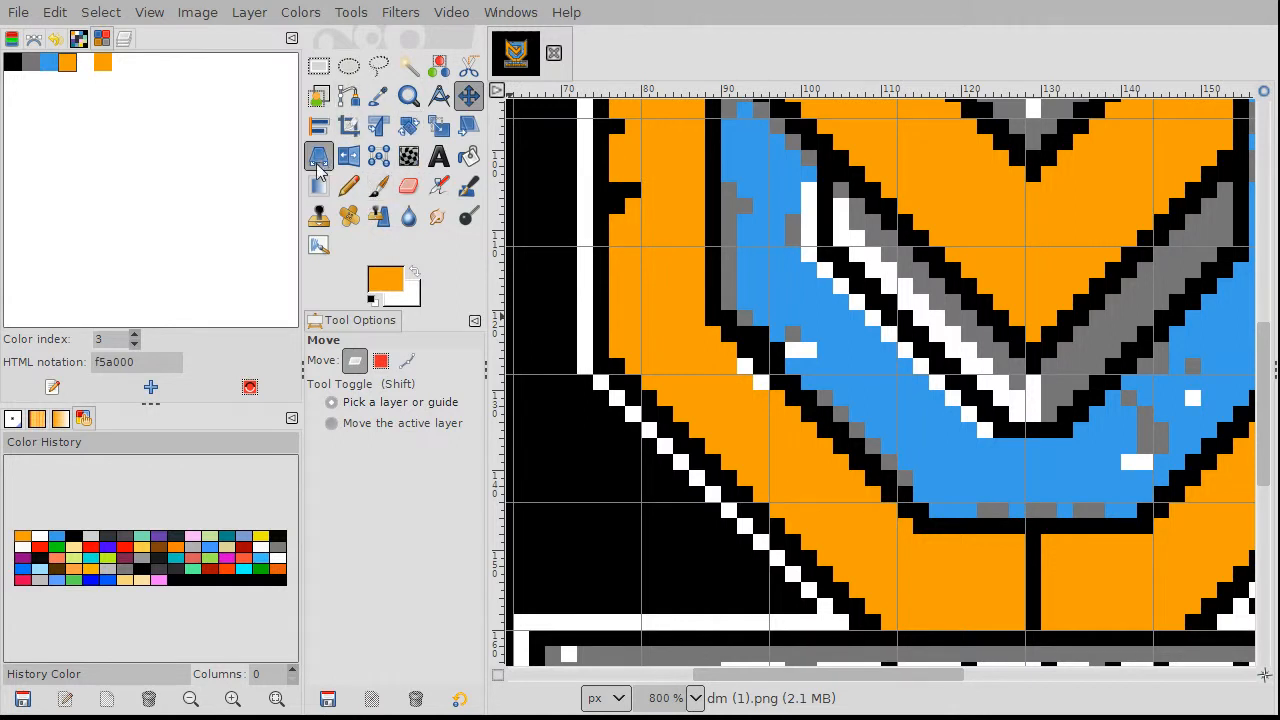
left_click(348, 186)
Step: Paint the white pixels beside the blue band and a white strip orange
scroll(742, 370, "up", 1)
scroll(742, 370, "up", 3)
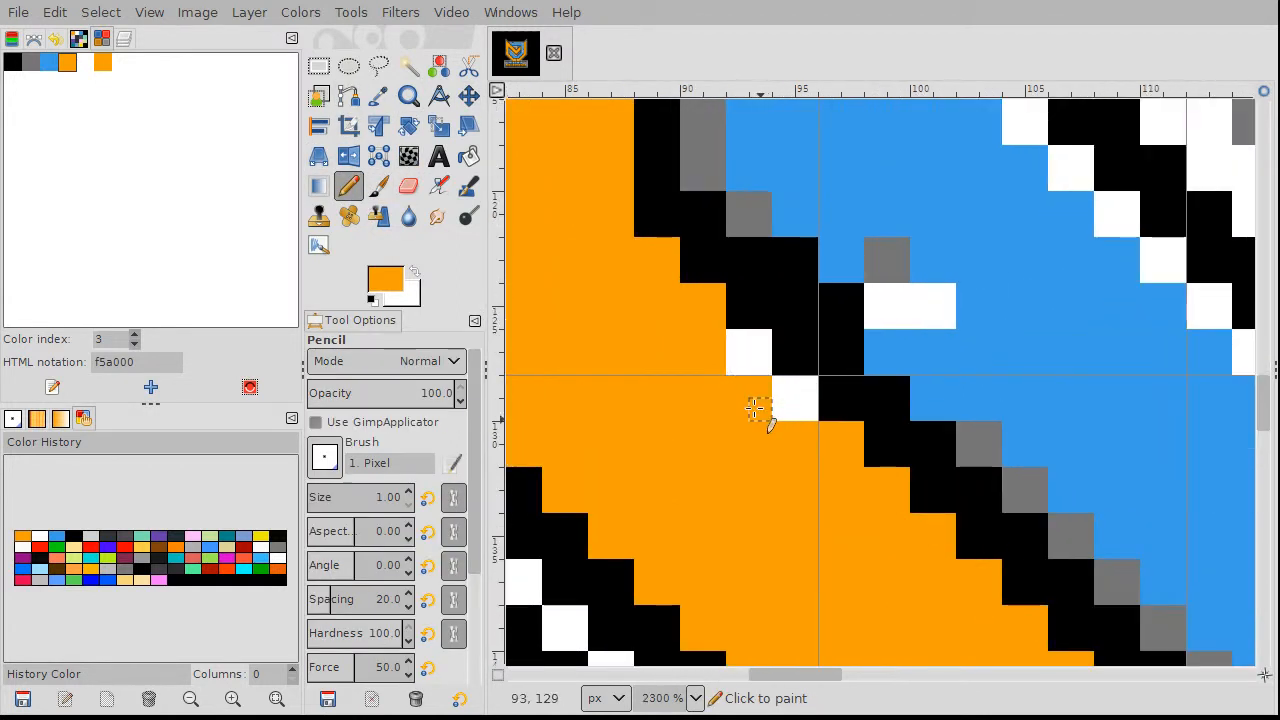
mouse_move(786, 390)
left_mouse_down()
mouse_move(803, 388)
mouse_move(777, 409)
left_mouse_up()
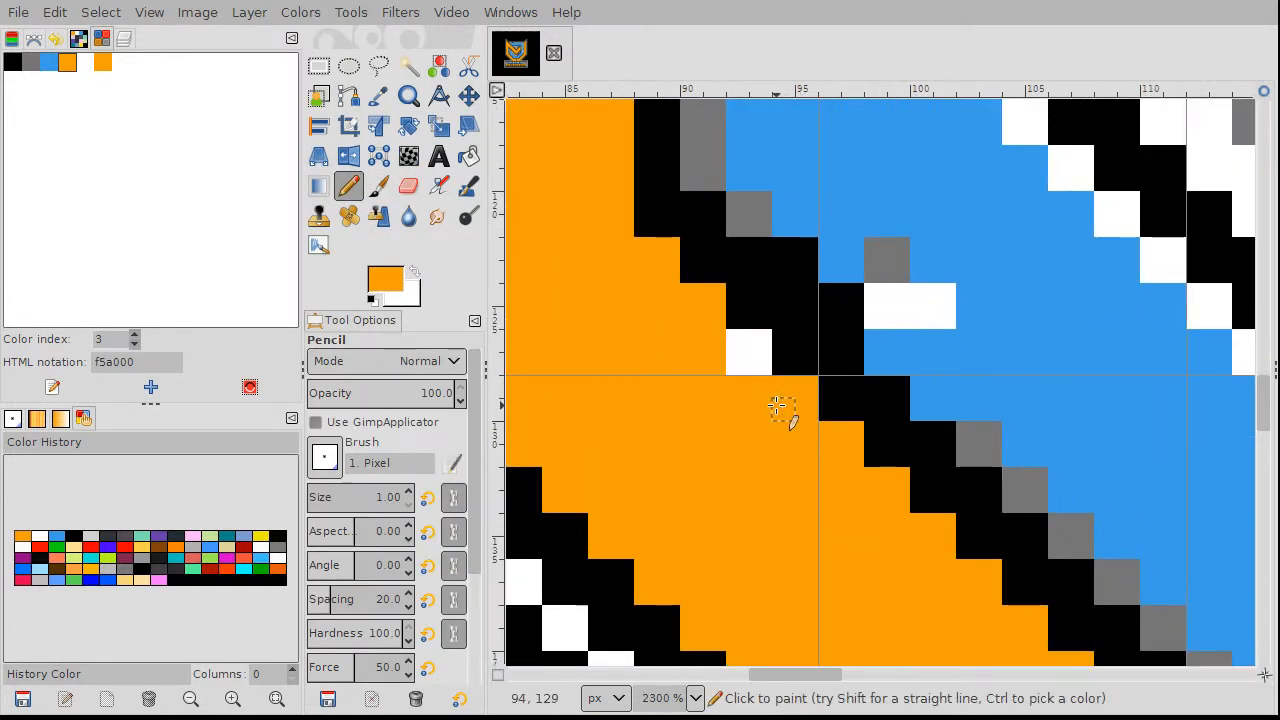
mouse_move(743, 349)
left_mouse_down()
mouse_move(757, 343)
mouse_move(743, 363)
left_mouse_up()
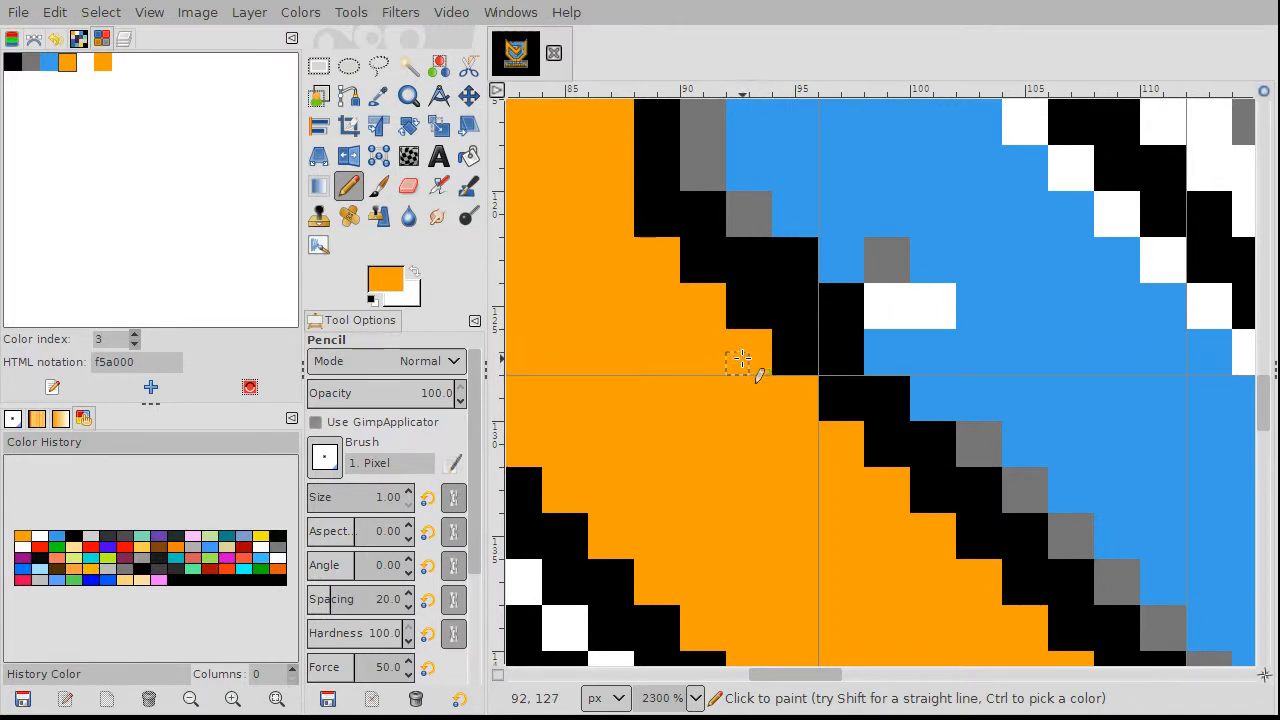
scroll(1093, 513, "down", 2)
scroll(1093, 513, "down", 5)
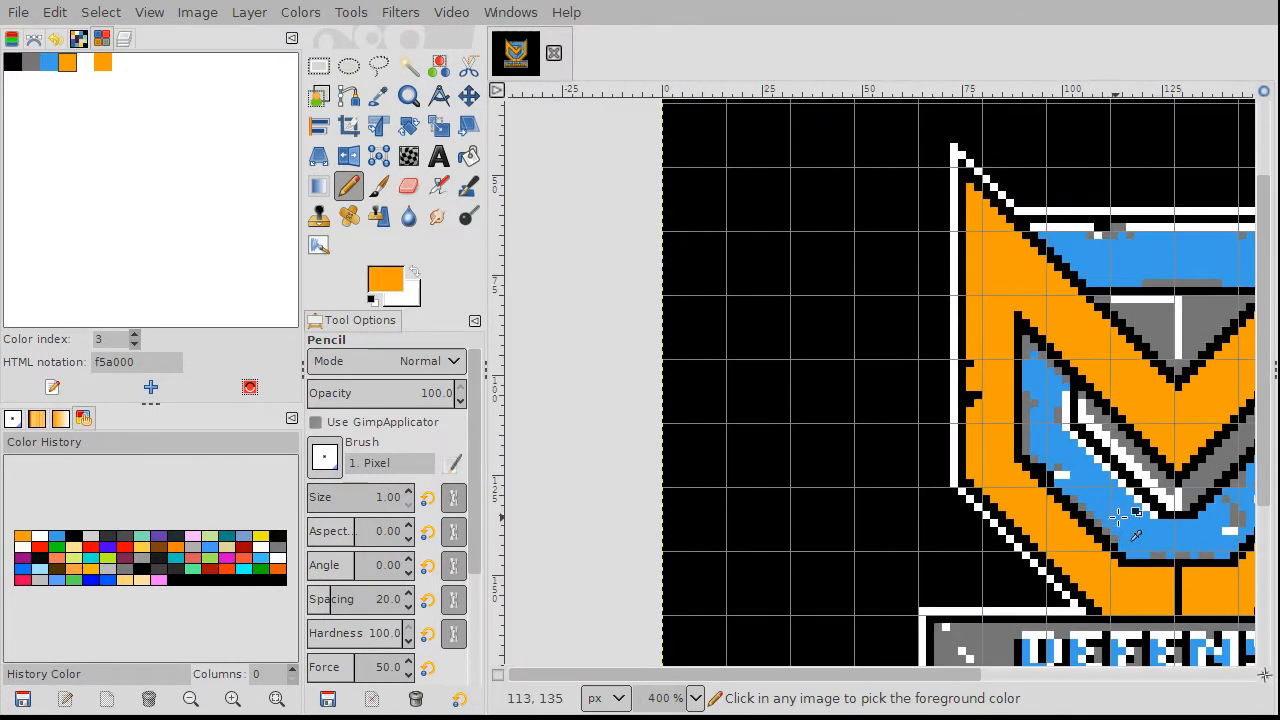
scroll(824, 584, "up", 1)
scroll(824, 584, "up", 2)
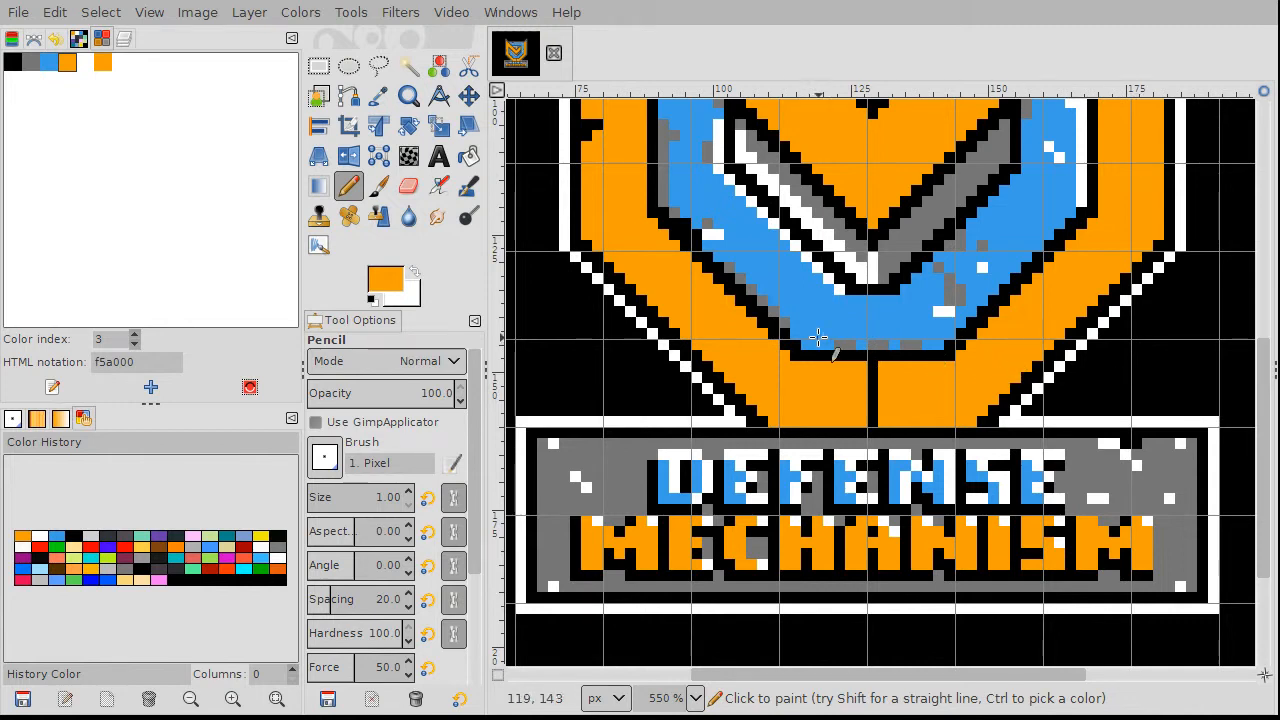
scroll(929, 342, "up", 3)
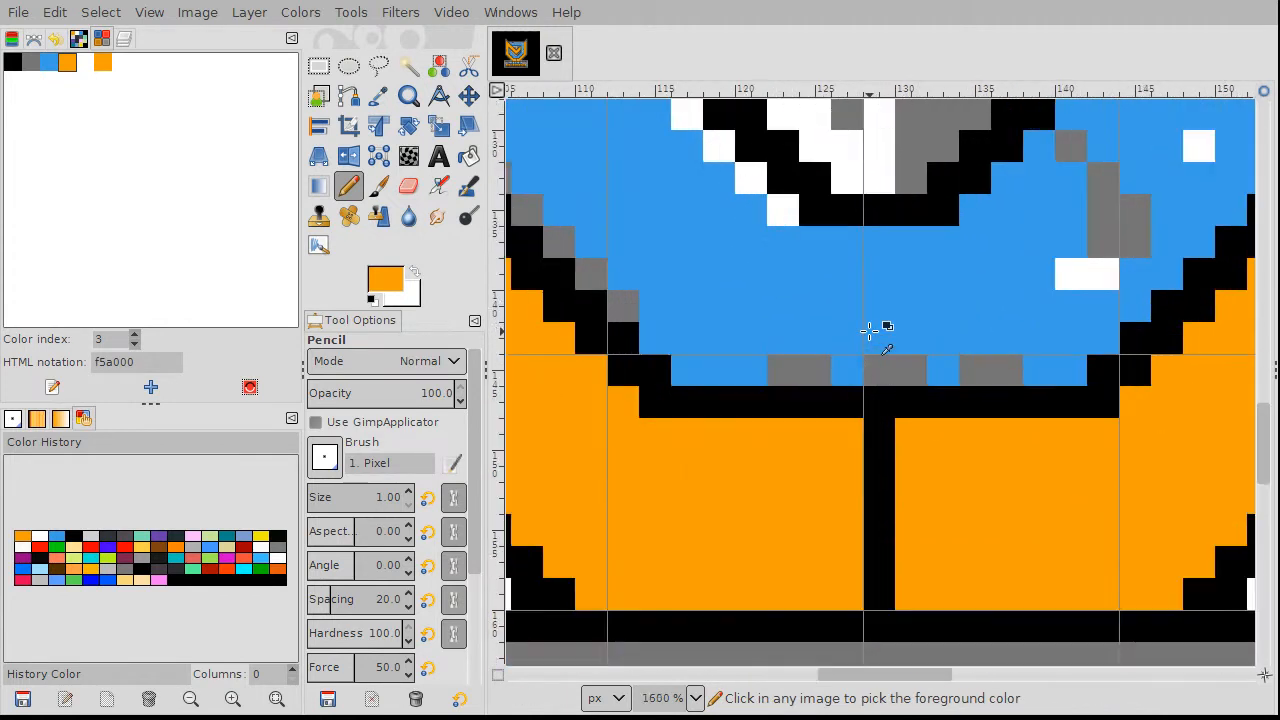
Step: Sample the inner band's blue and paint the grey dash below the band blue
left_click(1045, 366, "ctrl")
mouse_move(1003, 365)
left_mouse_down()
mouse_move(971, 362)
mouse_move(1011, 373)
mouse_move(900, 365)
mouse_move(918, 364)
mouse_move(916, 376)
mouse_move(873, 366)
mouse_move(867, 377)
mouse_move(768, 350)
mouse_move(759, 359)
mouse_move(825, 368)
mouse_move(777, 376)
left_mouse_up()
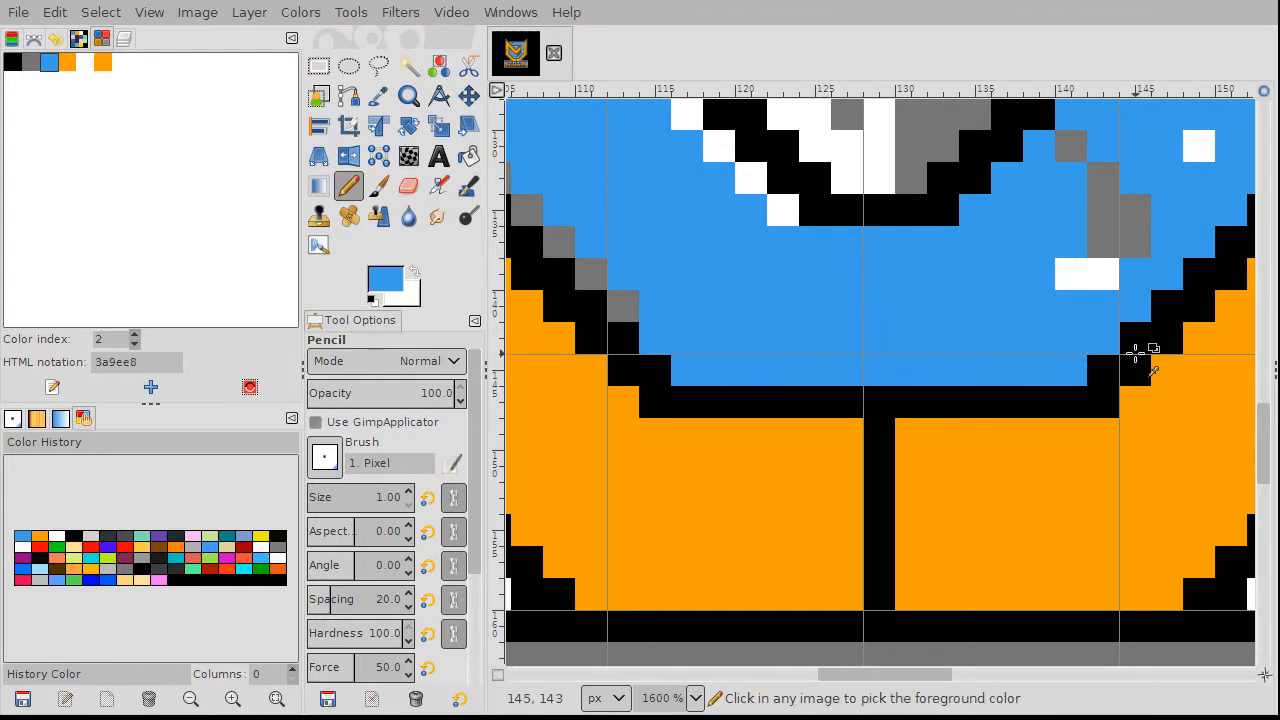
scroll(1137, 354, "down", 4, "ctrl")
scroll(1121, 297, "up", 4, "ctrl")
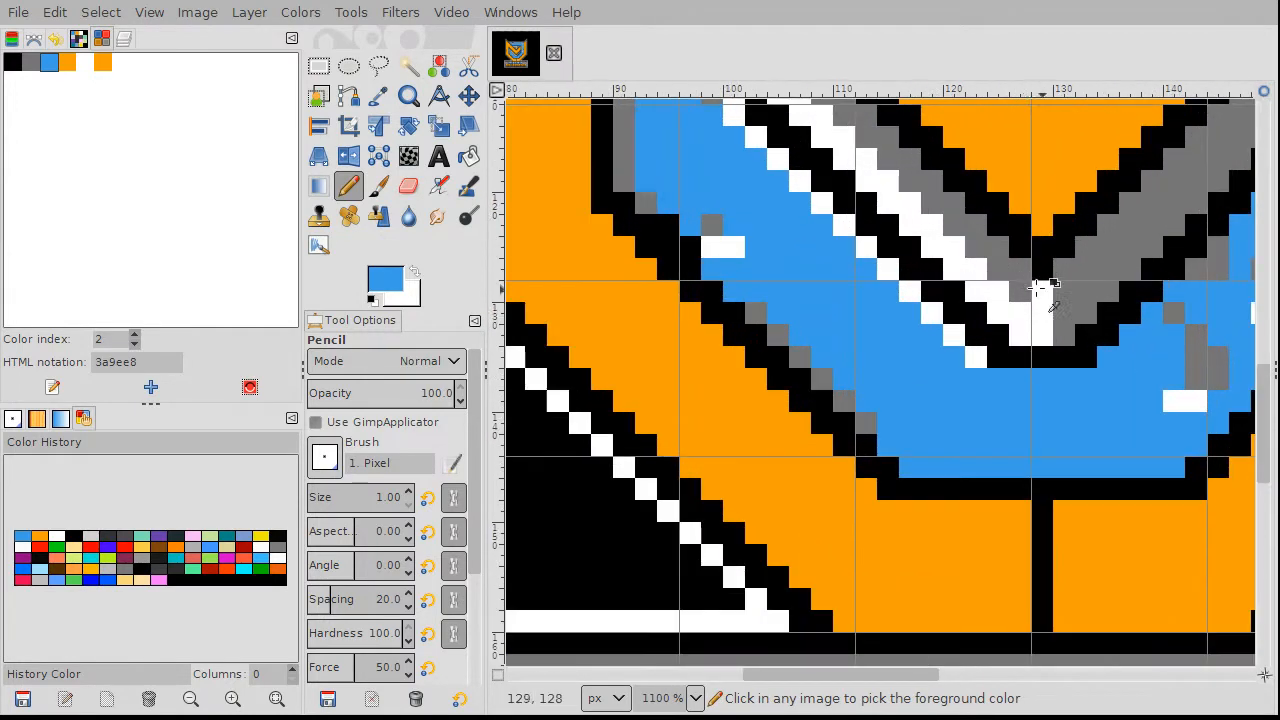
Step: Sample the chevron grey and repaint three stray white pixels grey
left_click(1090, 285, "ctrl")
left_click(1055, 289)
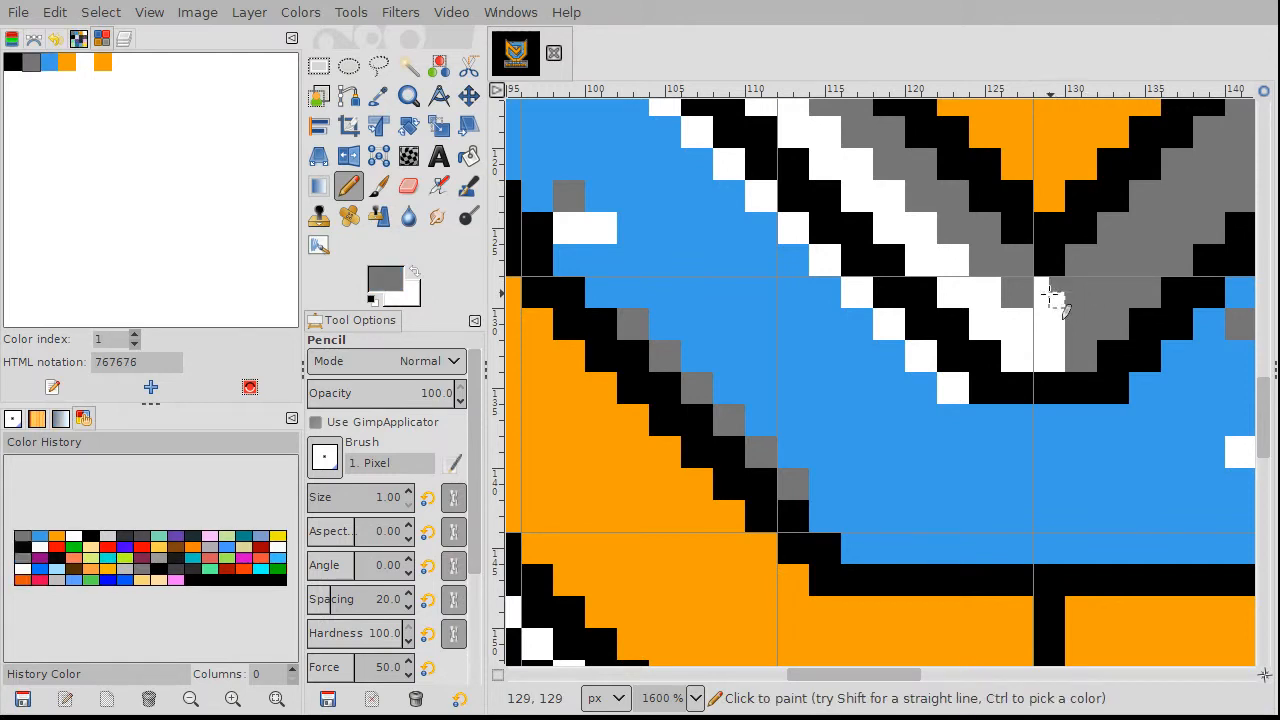
left_click_drag(1055, 300, 1056, 330)
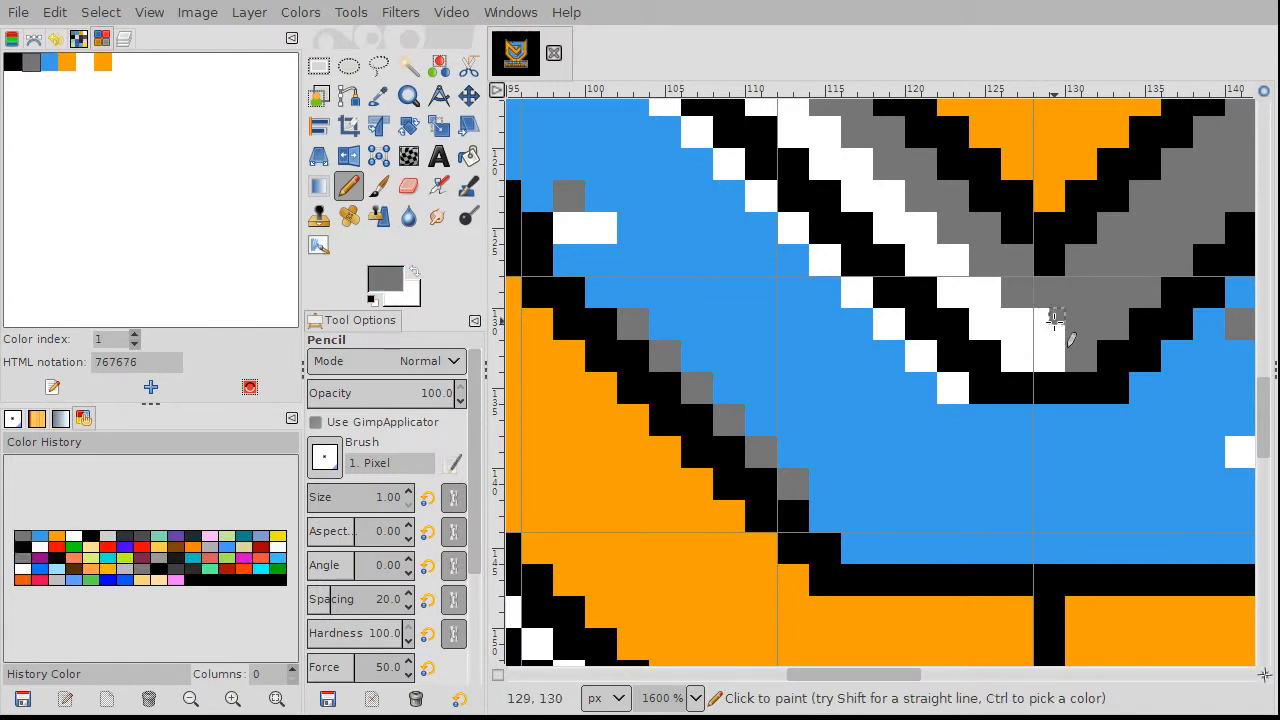
scroll(1041, 316, "down", 4, "ctrl")
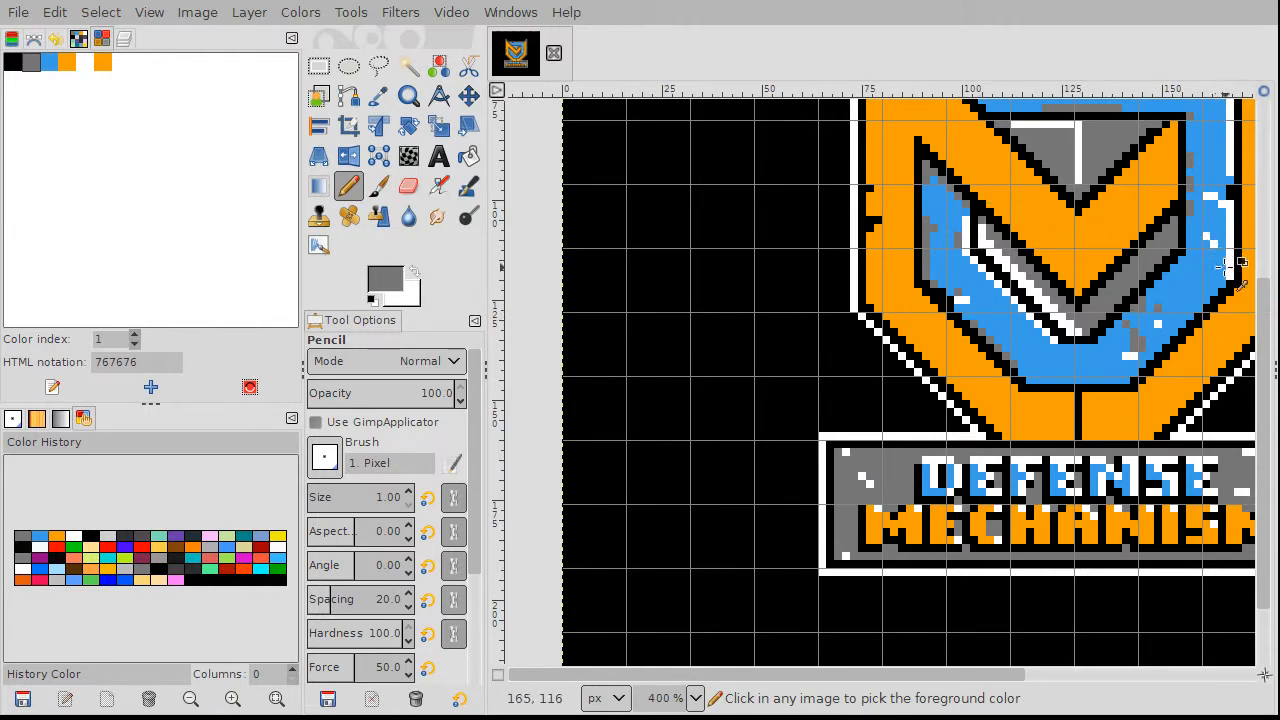
scroll(1208, 207, "down", 1, "ctrl")
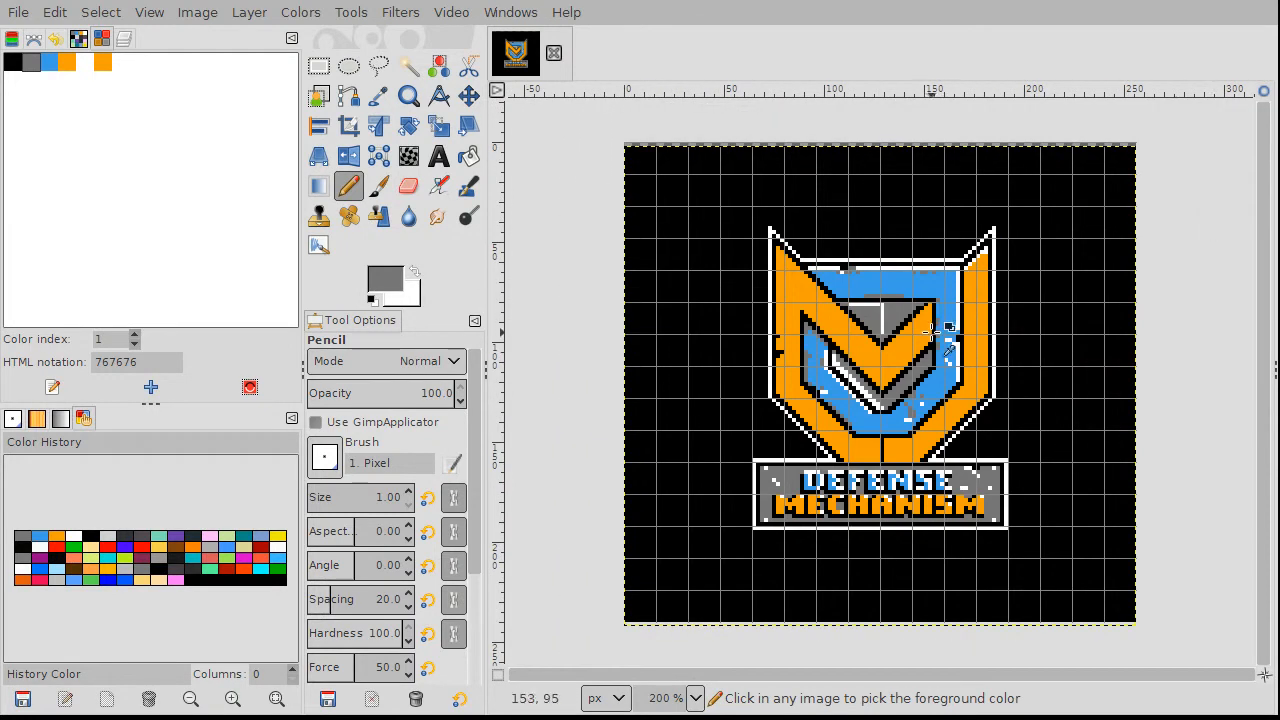
scroll(936, 330, "up", 1)
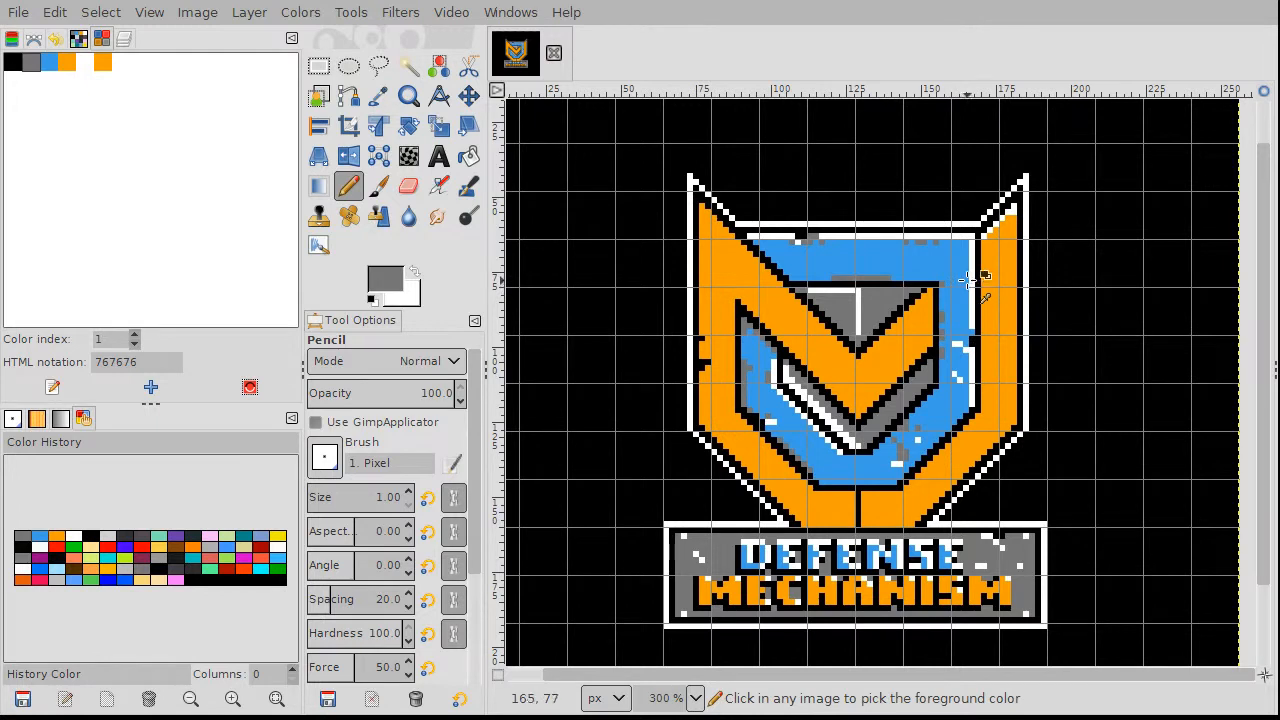
scroll(1035, 175, "up", 5, "ctrl")
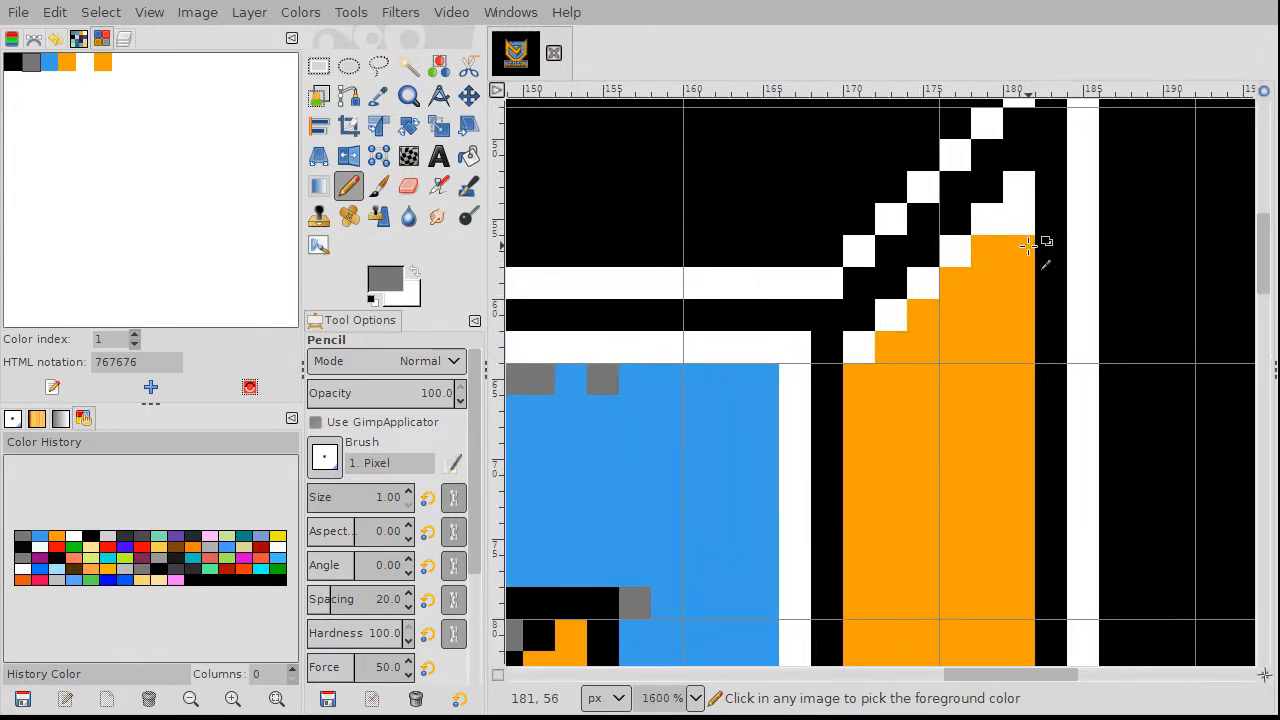
Step: Sample orange from the shield's right point and paint its stray tip pixel orange
left_click(1022, 243, "ctrl")
left_click(1016, 218)
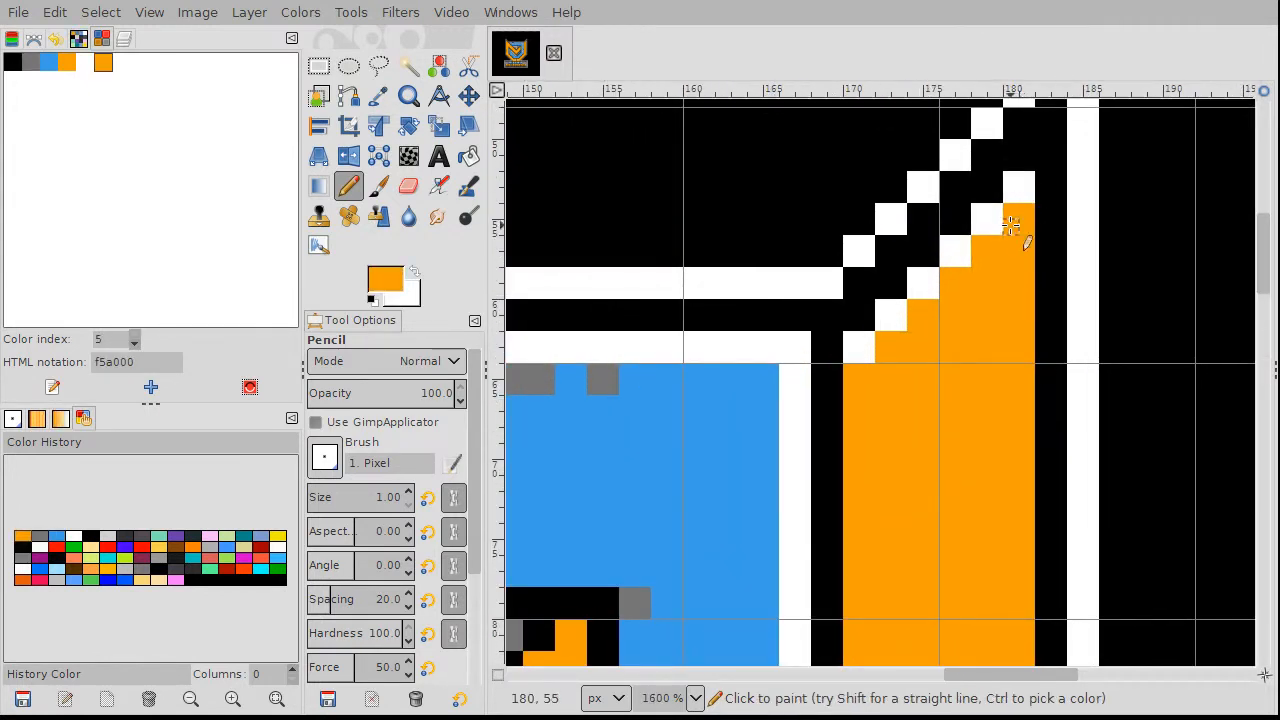
scroll(1010, 227, "down", 7, "ctrl")
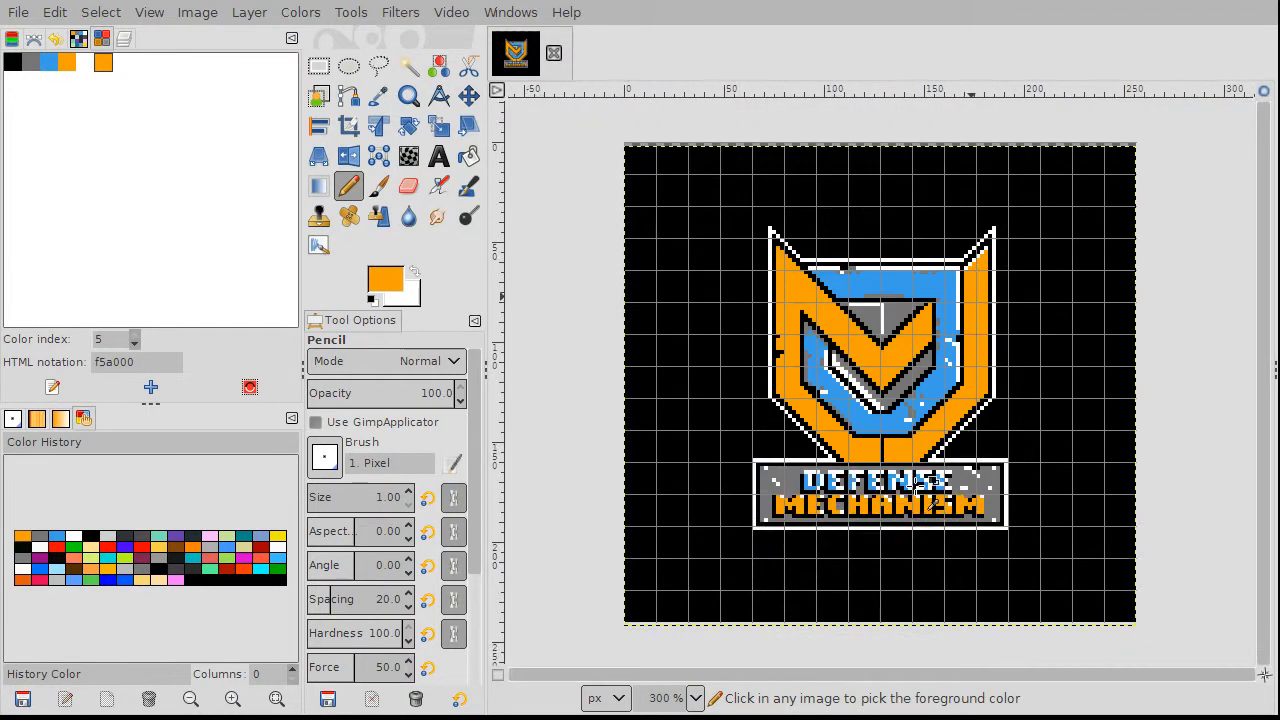
scroll(903, 432, "up", 2, "ctrl")
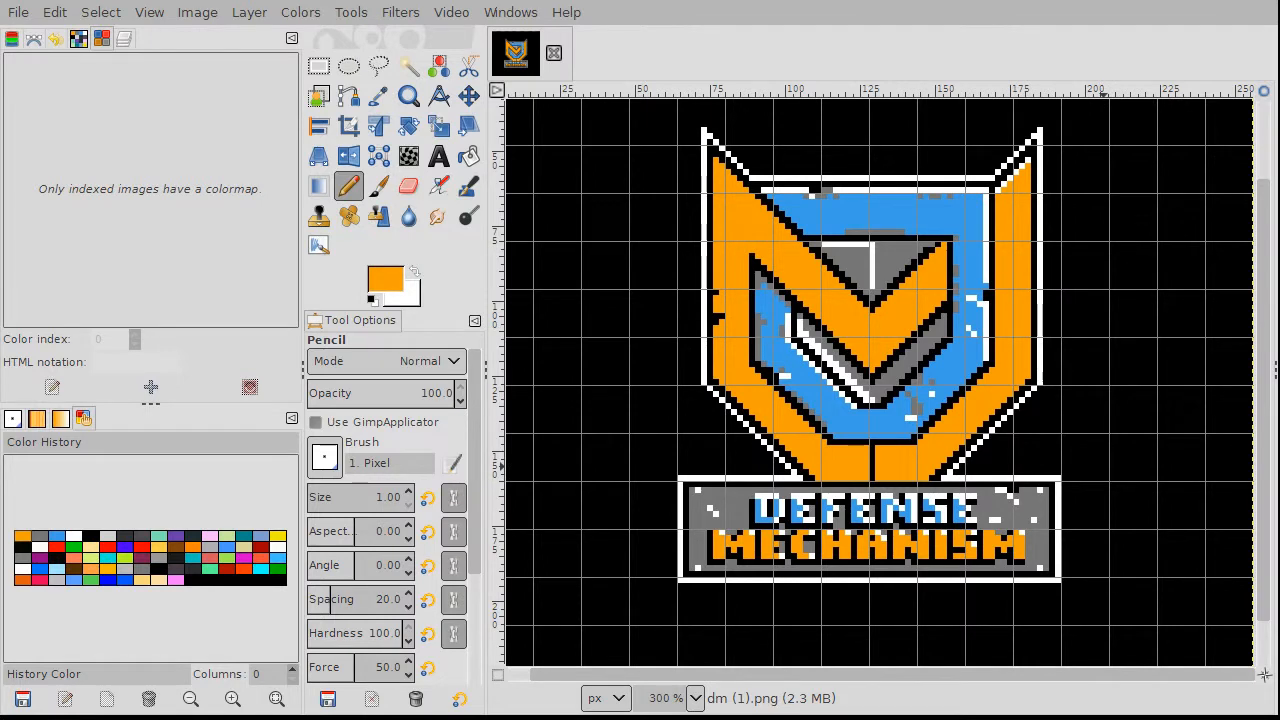
Step: Convert the logo to indexed with custom palette NES #1, unused colours removed, no dithering
key("alt+i")
key("m")
key("i")
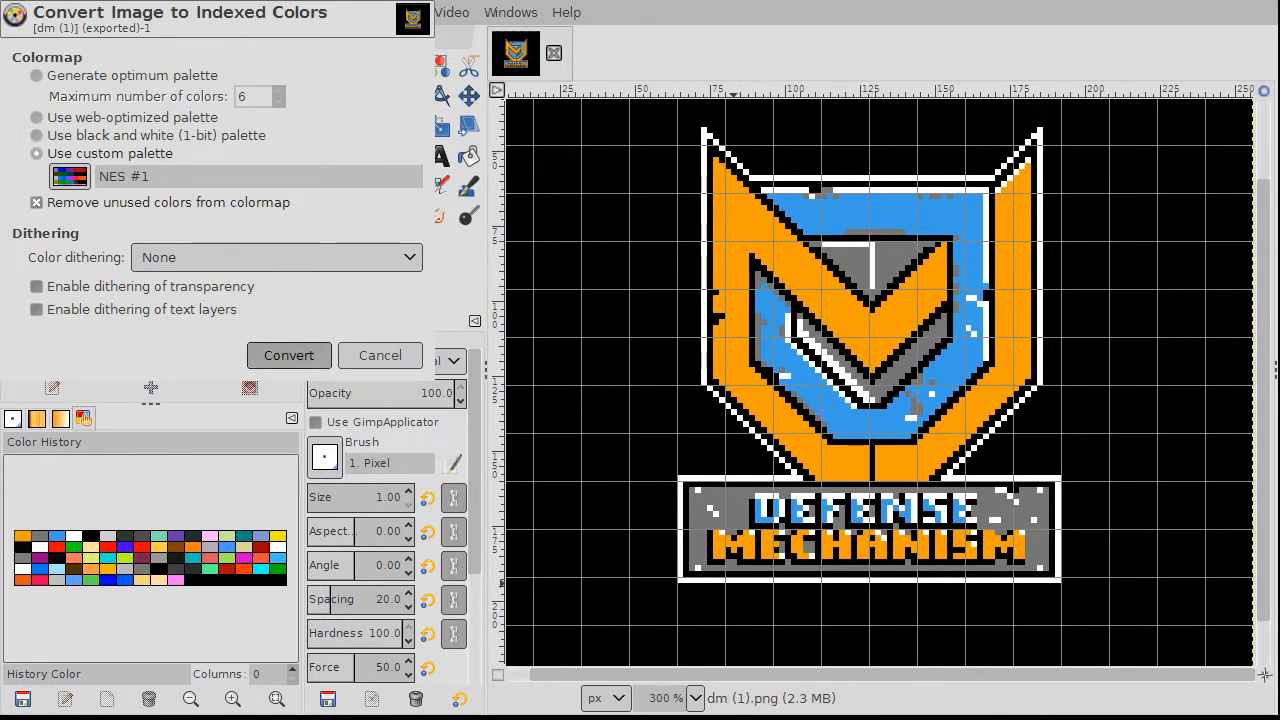
left_click(288, 355)
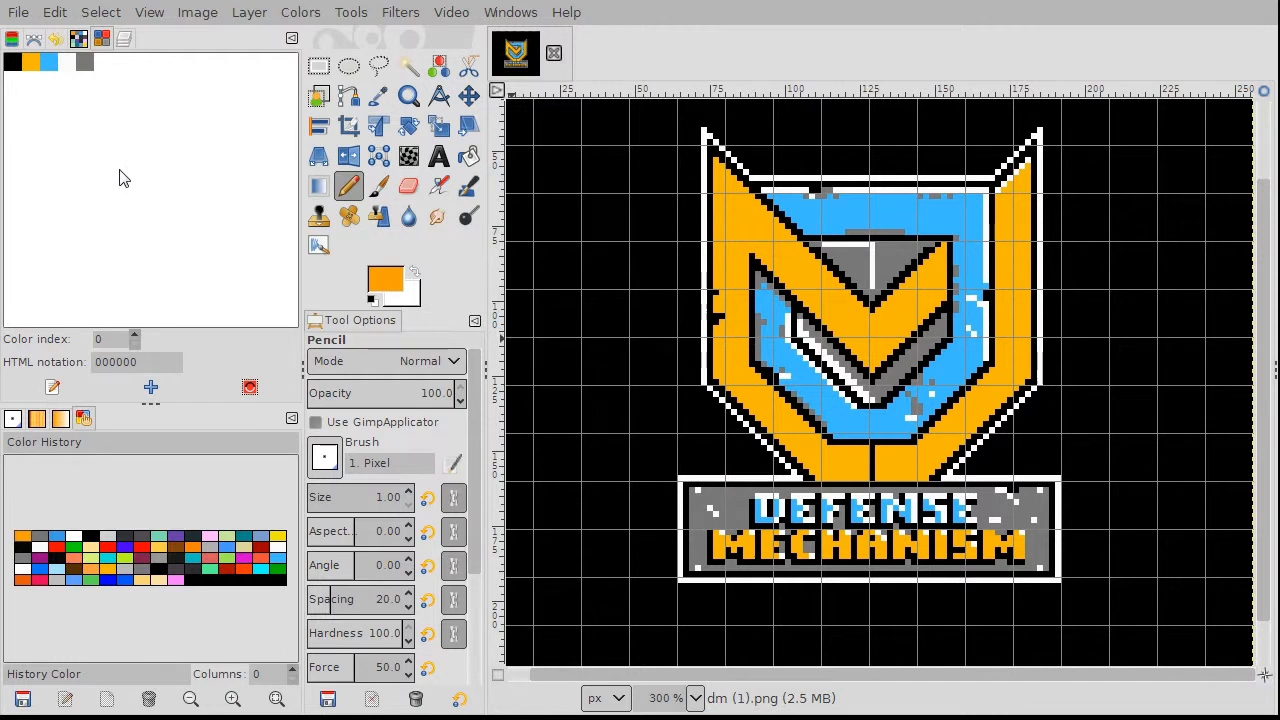
Step: Show the NES #1 palette swatches and try darker blue 0078f8 for the colormap blue
left_click(77, 41)
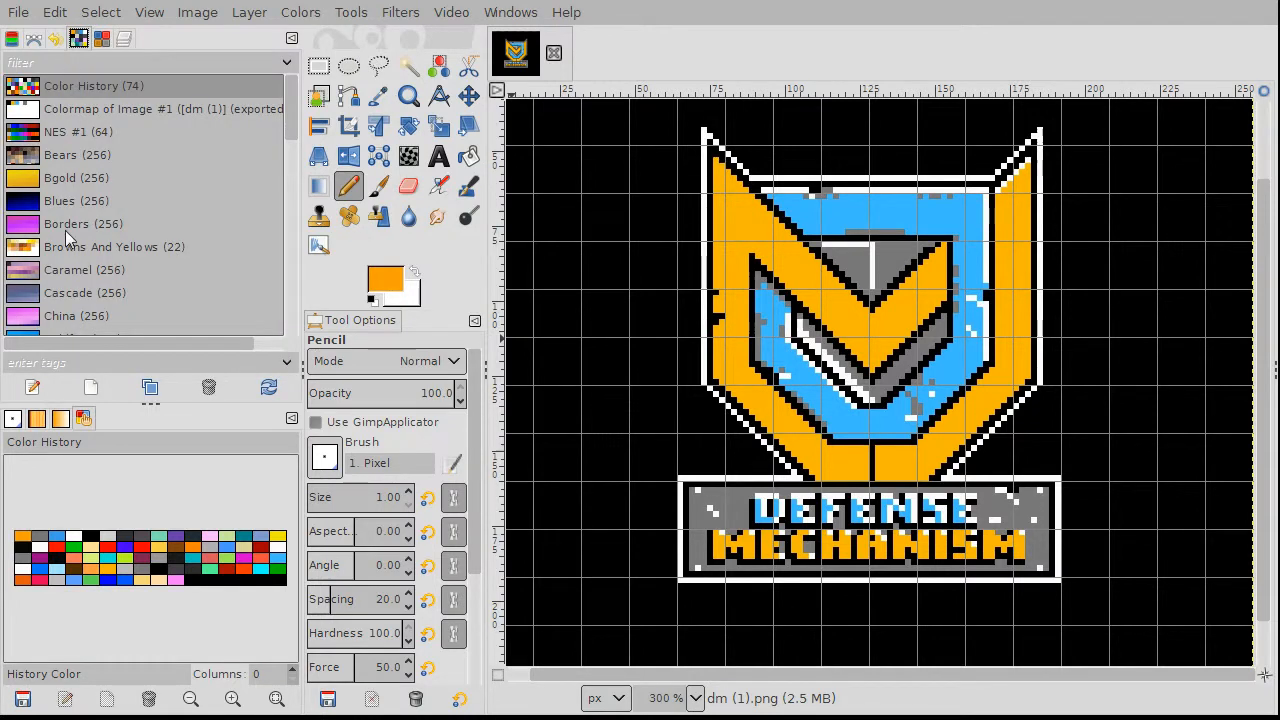
left_click(109, 130)
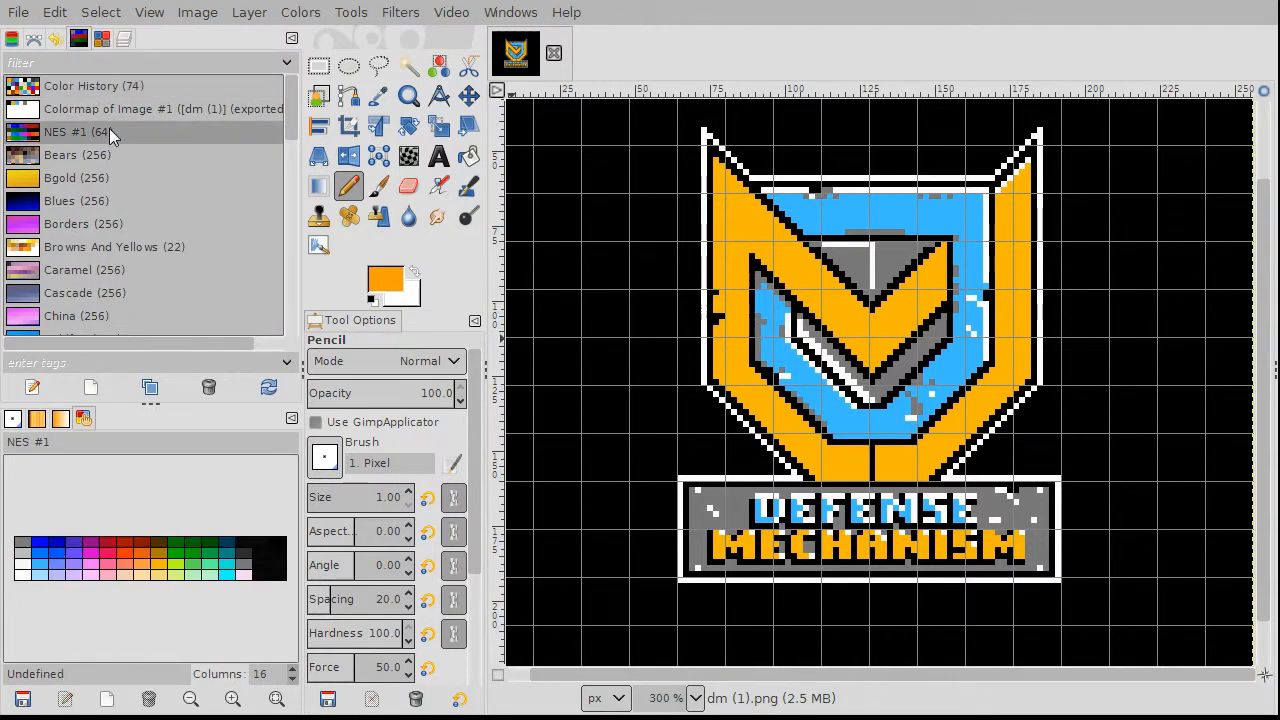
left_click(44, 562)
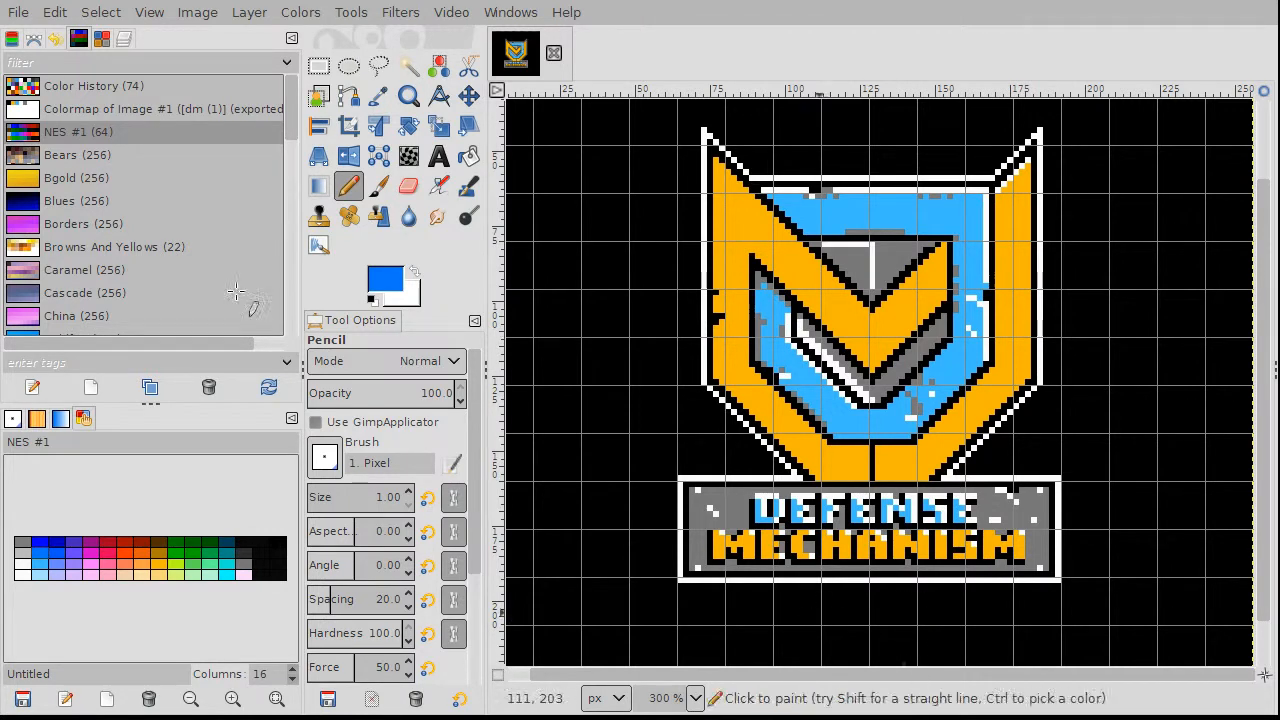
left_click(102, 38)
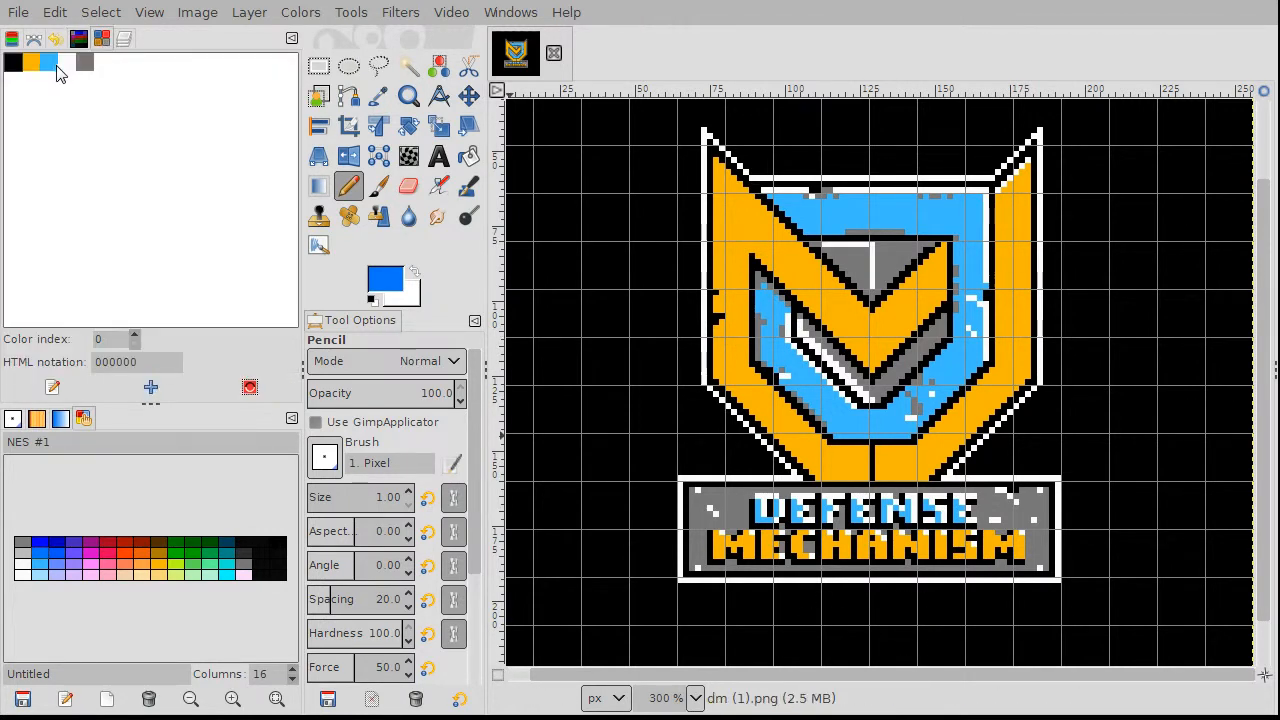
left_click(51, 64)
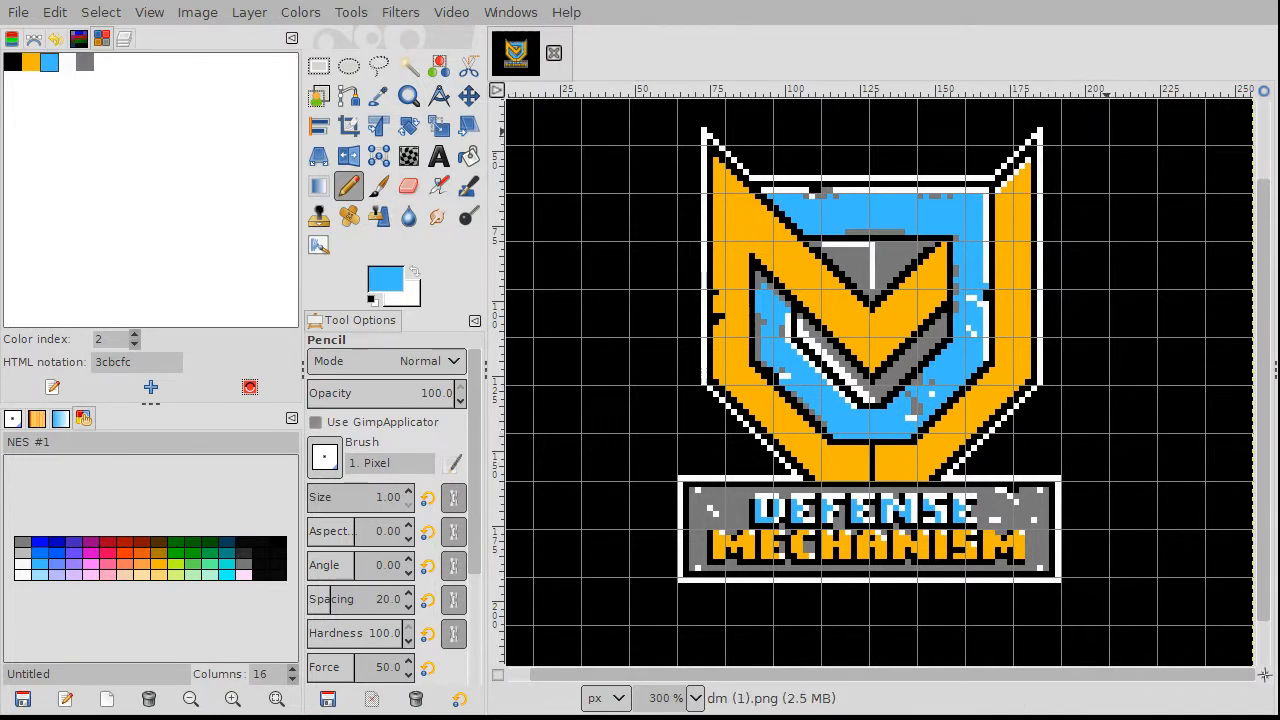
key("ctrl+z")
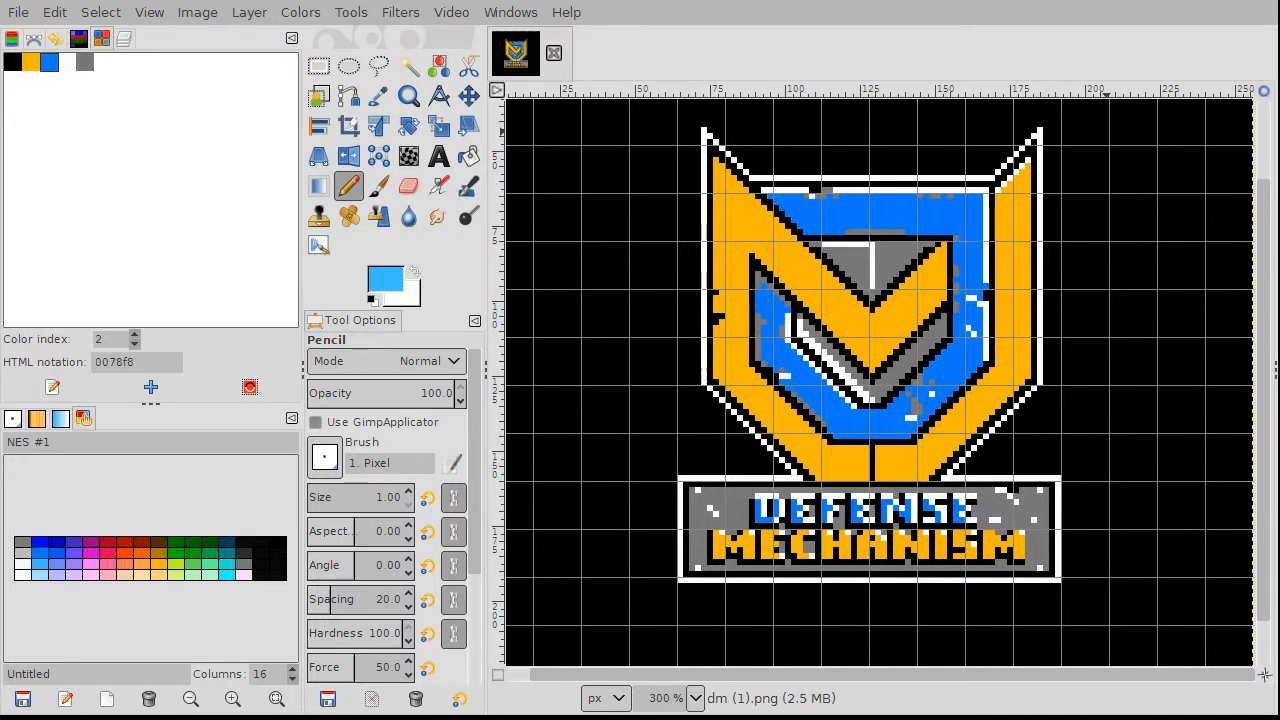
Step: Restore the colormap blue to 3cbcfc and pick NES grey 7c7c7c for colormap entry 4
left_click(44, 575)
left_click(44, 566)
left_click(47, 66)
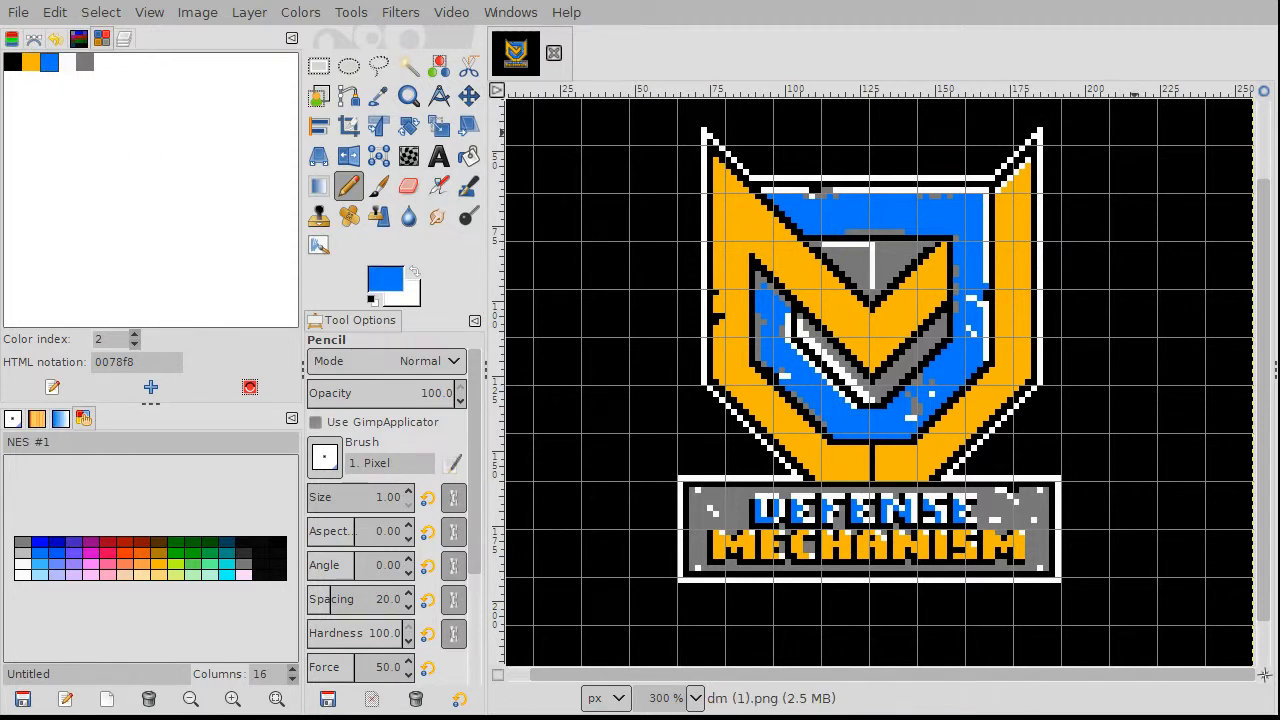
key("ctrl+z")
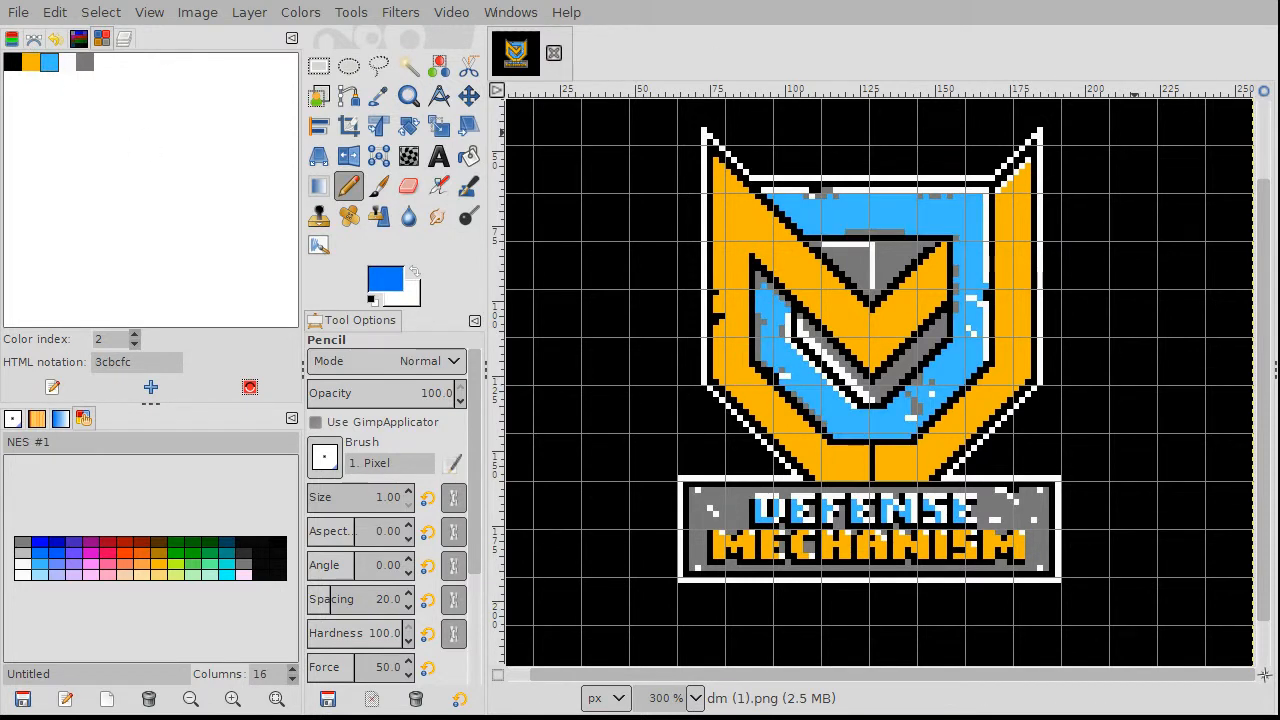
left_click(155, 567)
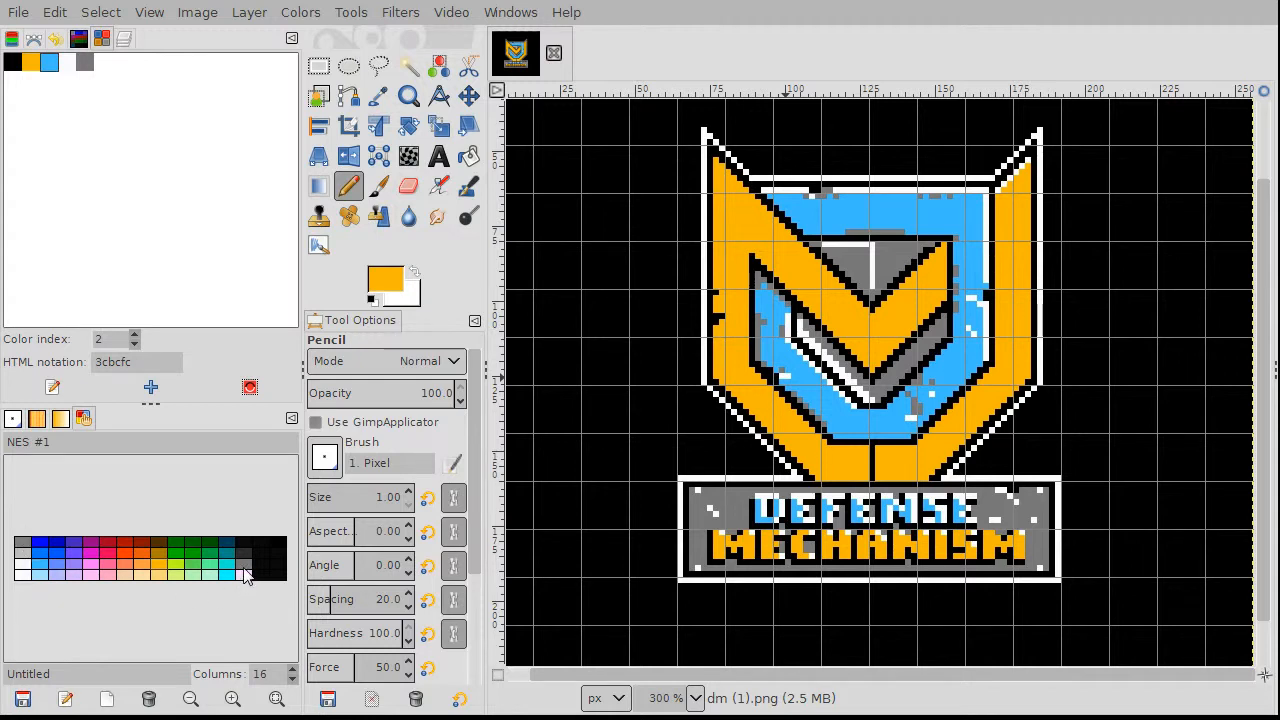
left_click(28, 546)
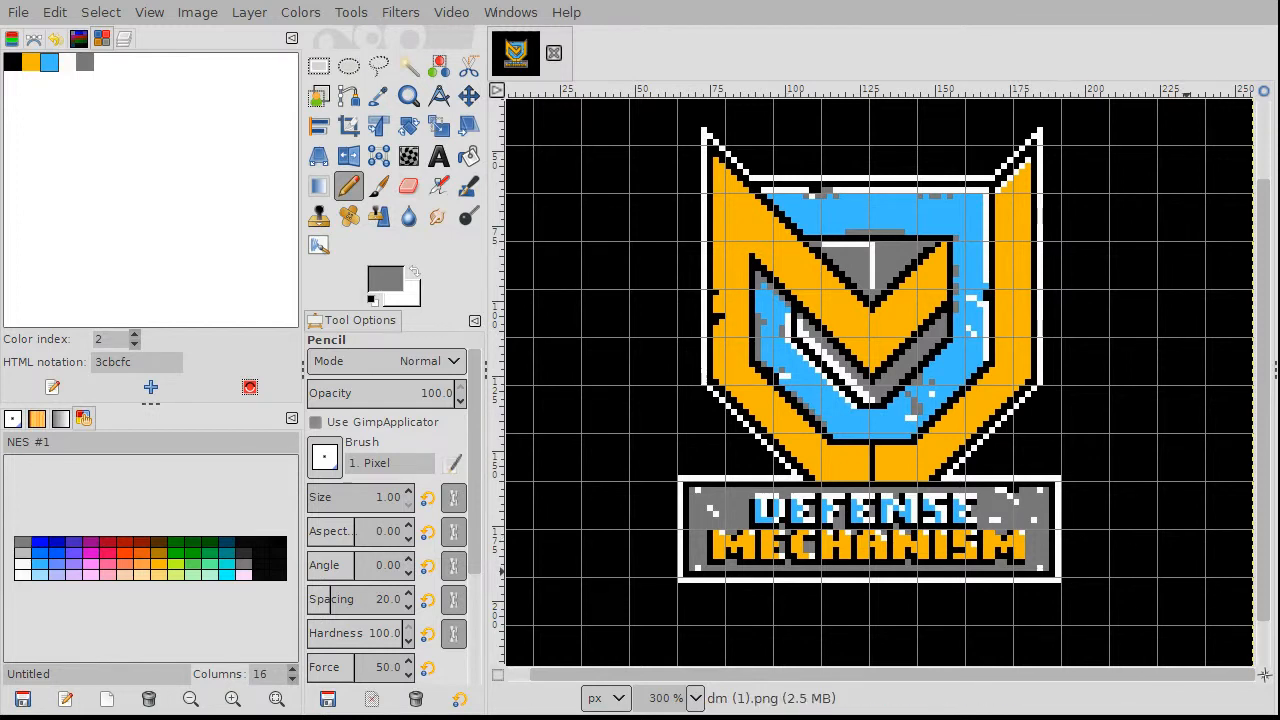
left_click(84, 62)
Step: Set colormap entry 4 to 7c7c7c and overwrite the export dm (1).png
key("Return")
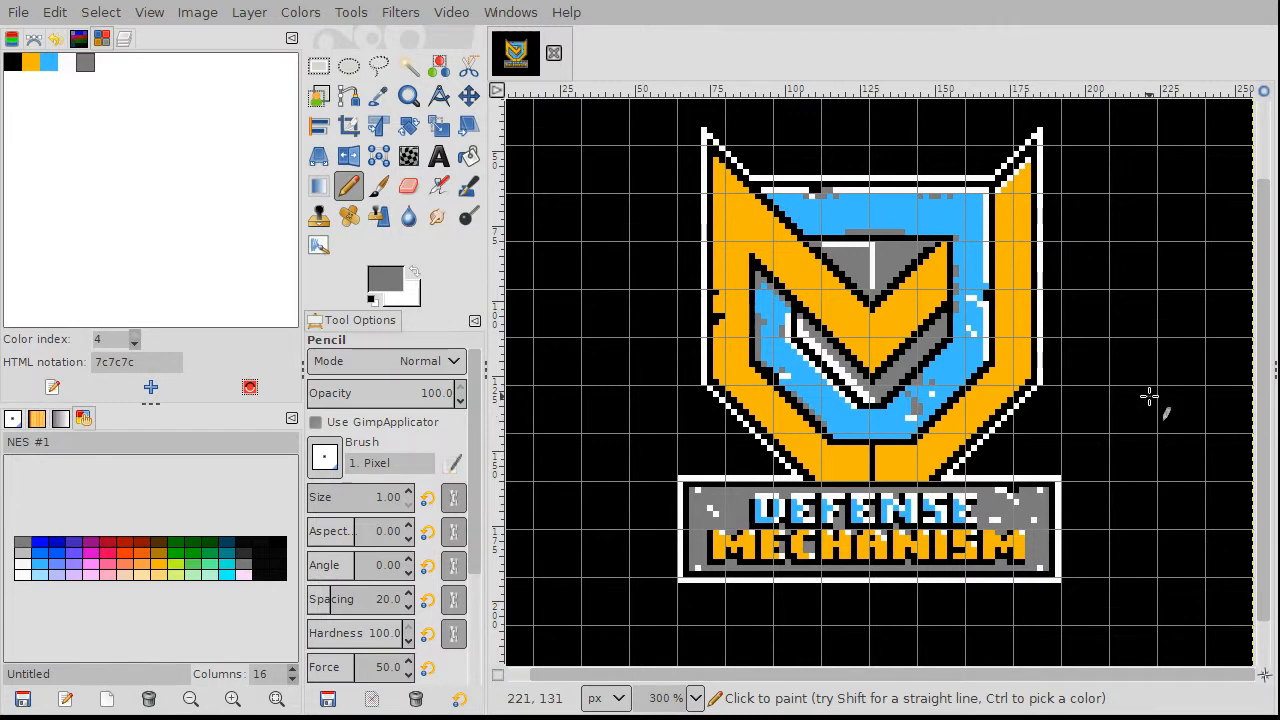
left_click(20, 20)
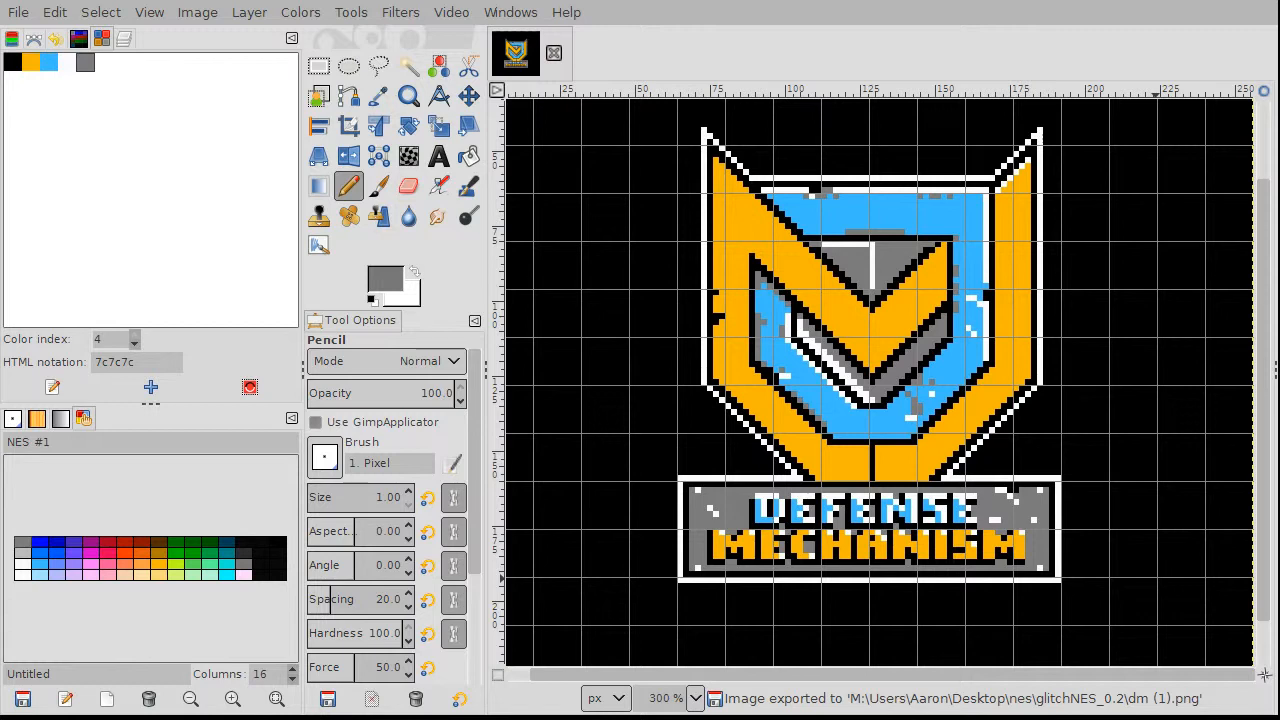
key("alt+Tab")
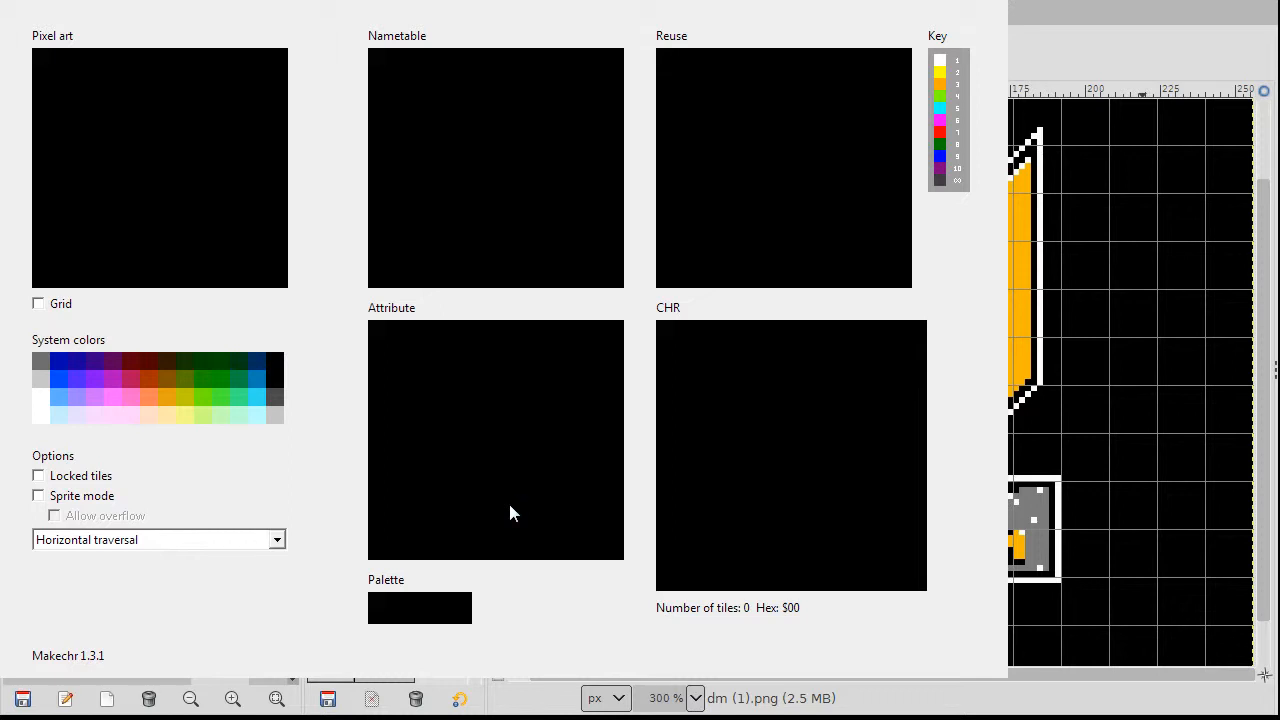
left_click(219, 597)
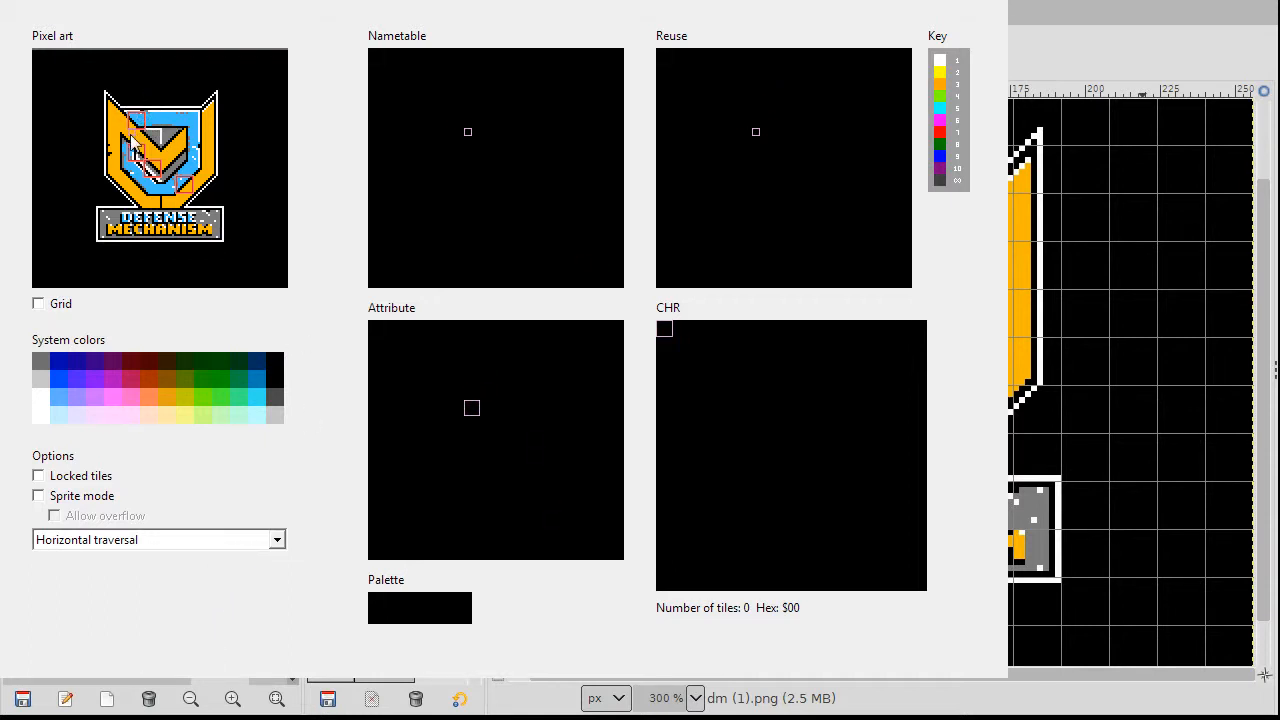
Step: Zoom into the GIMP canvas to inspect the pixels, then re-export the logo to the same PNG
mouse_move(131, 121)
scroll(826, 206, "up", 4)
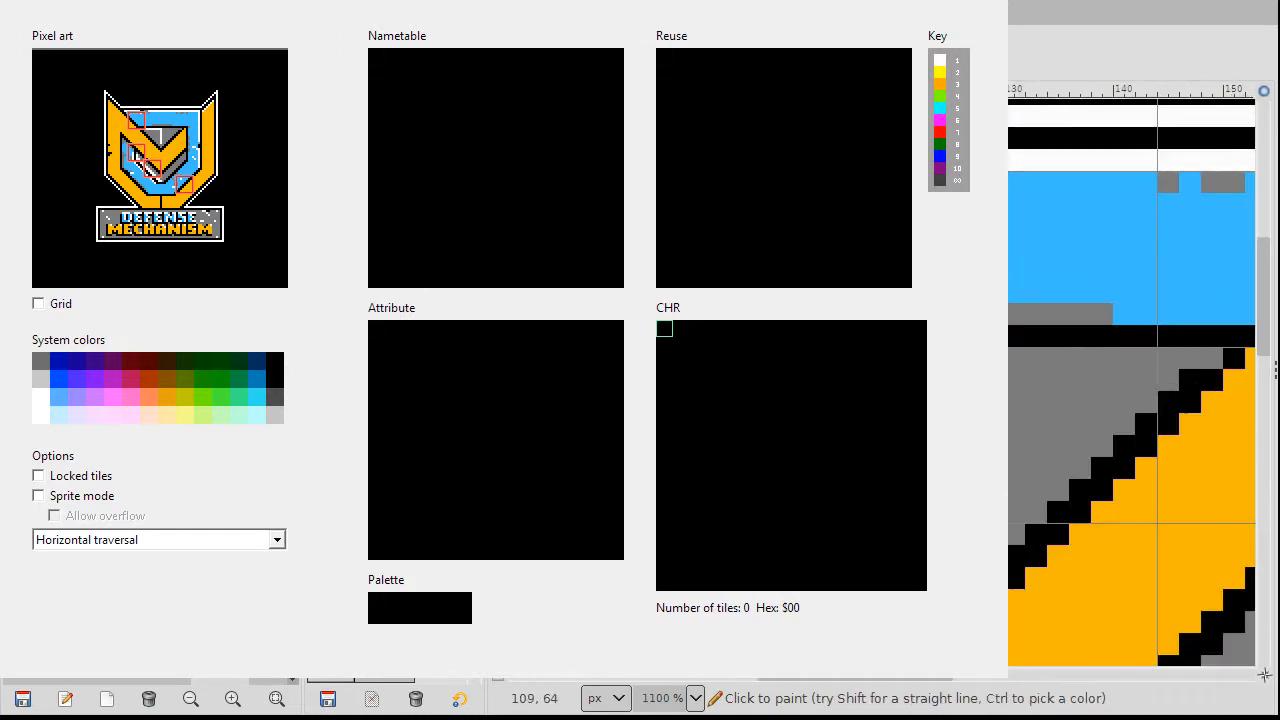
scroll(1132, 380, "up", 2)
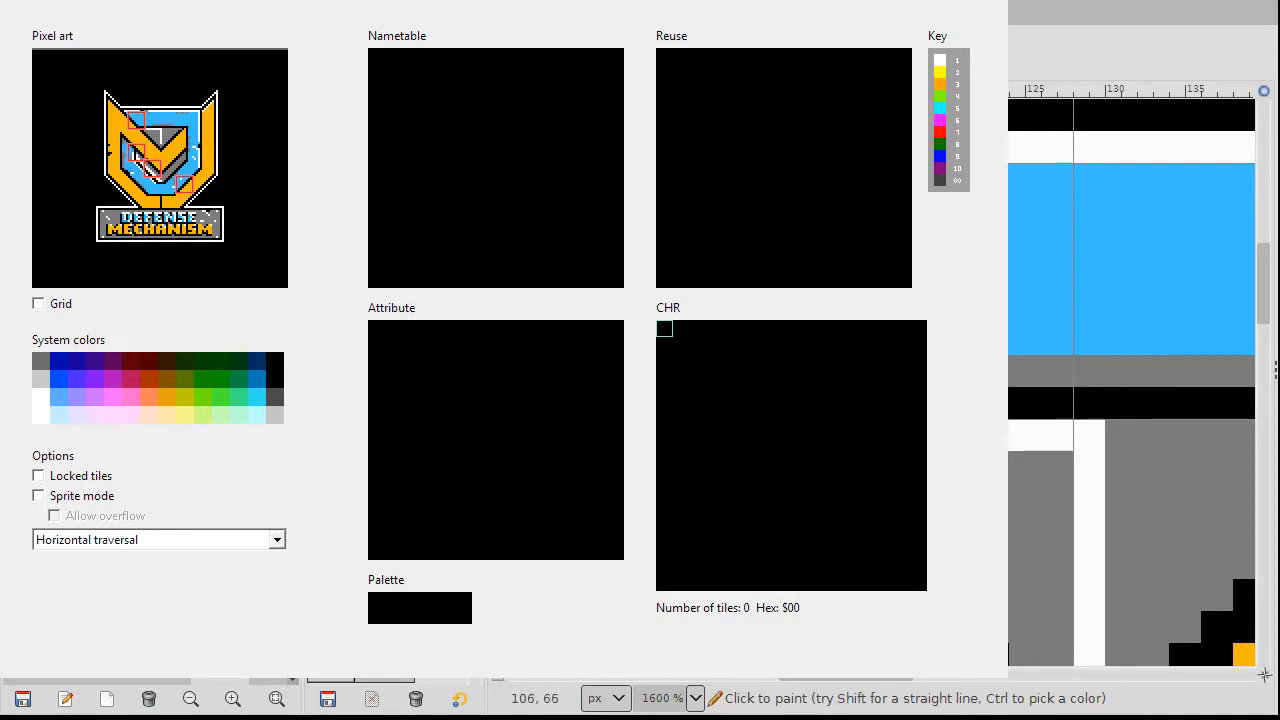
scroll(1132, 375, "up", 3)
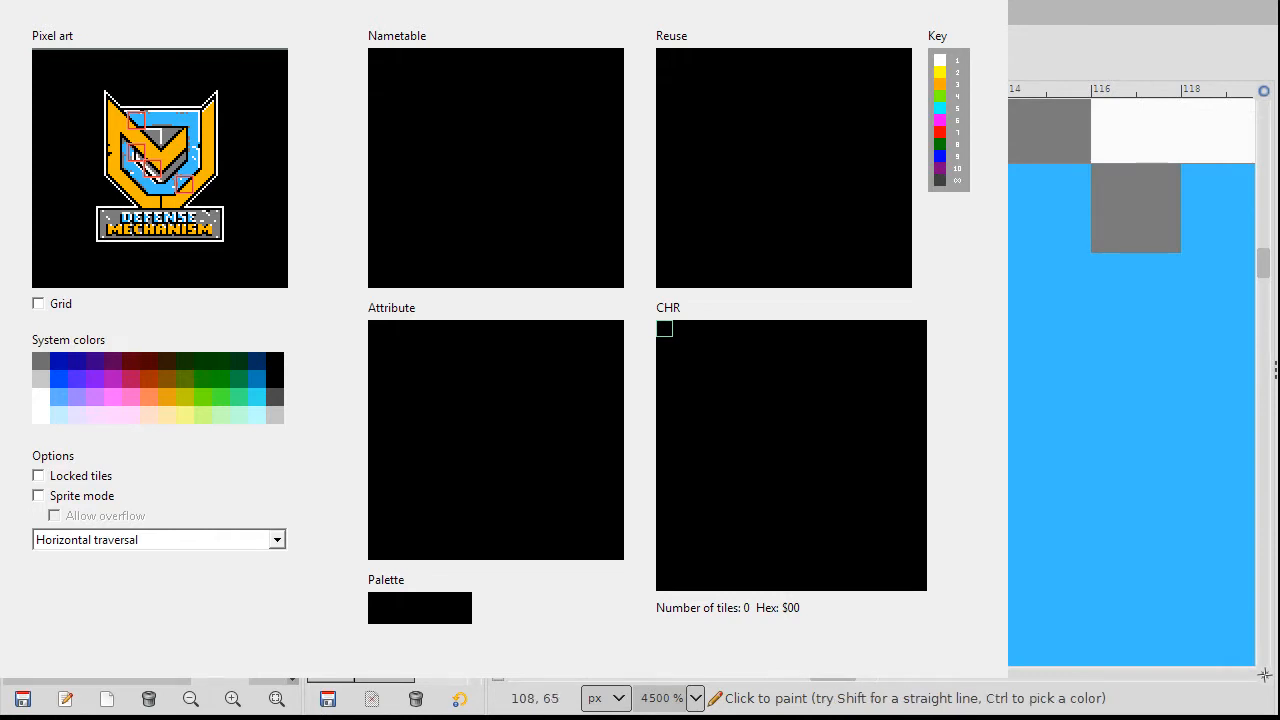
scroll(1132, 375, "down", 3)
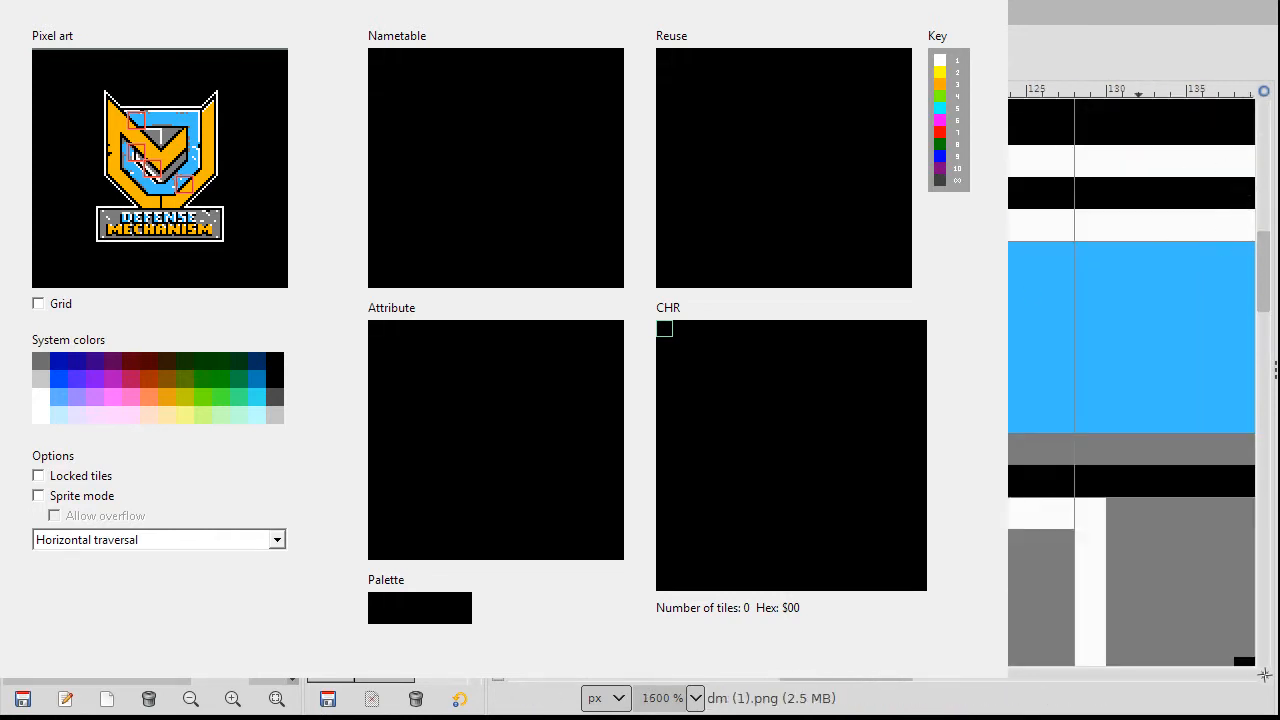
key("ctrl+e")
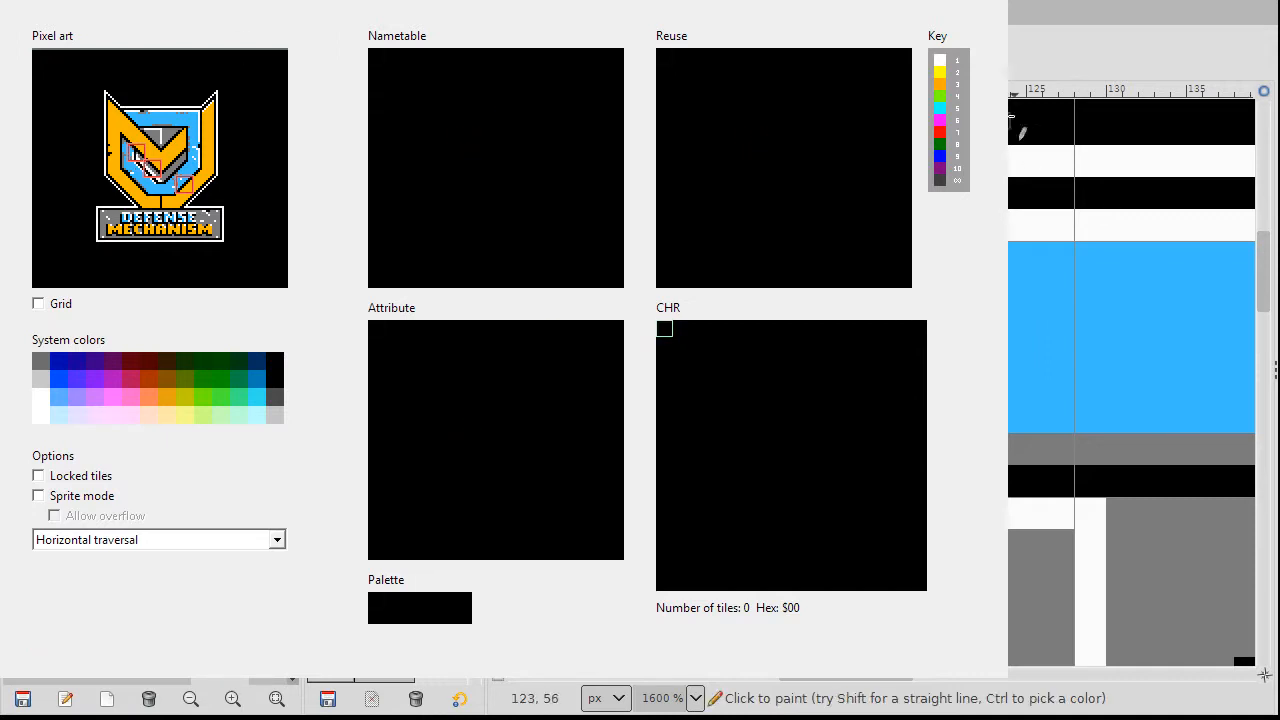
scroll(1020, 126, "down", 5)
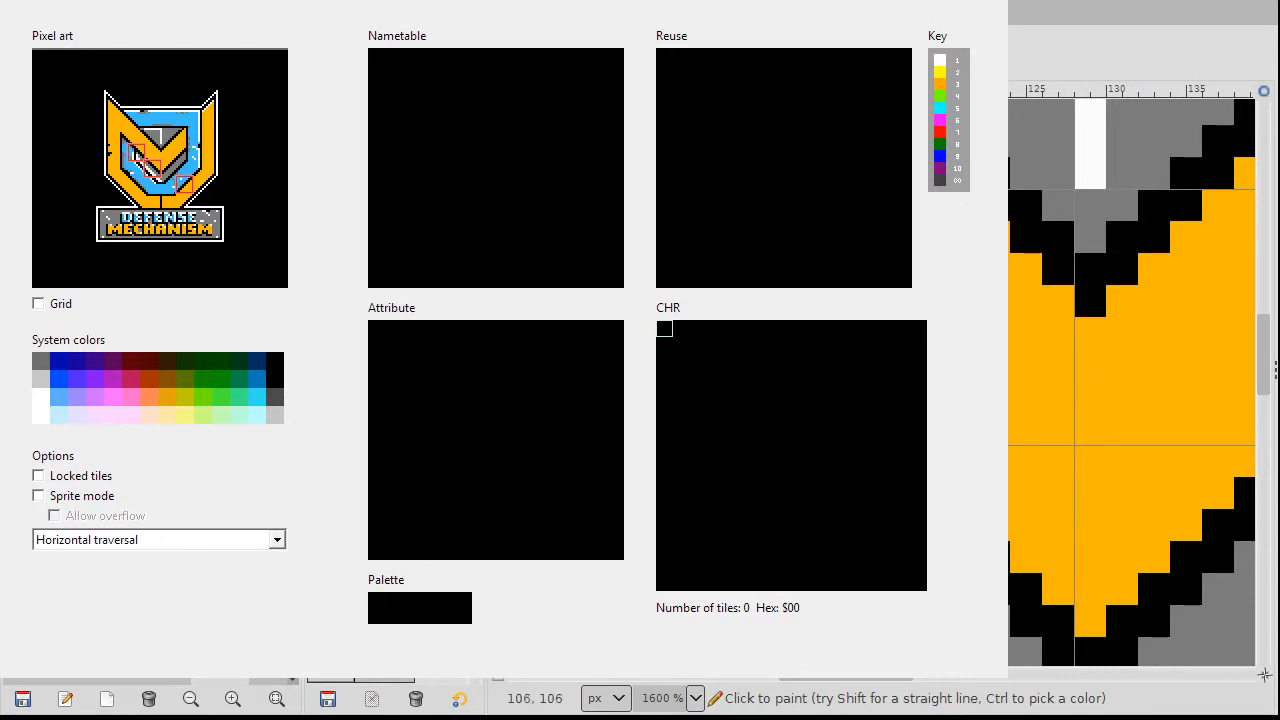
scroll(1132, 380, "down", 2, "ctrl")
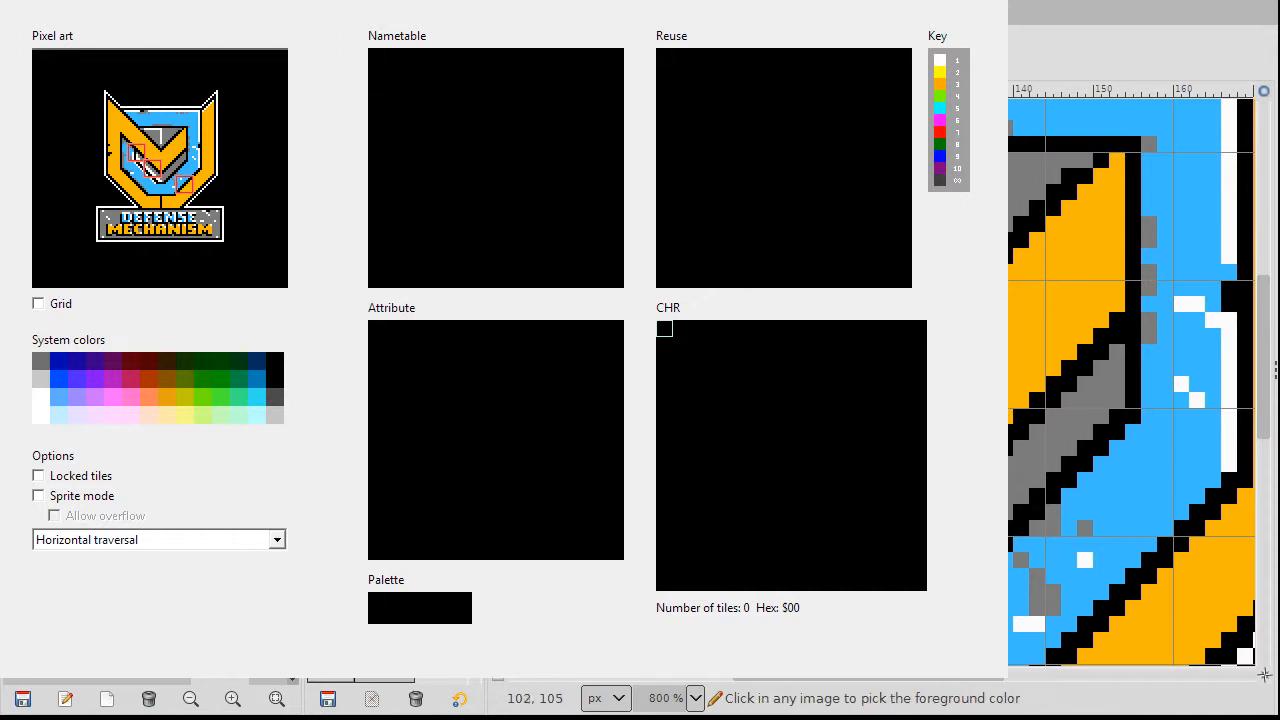
scroll(1132, 380, "up", 1, "ctrl")
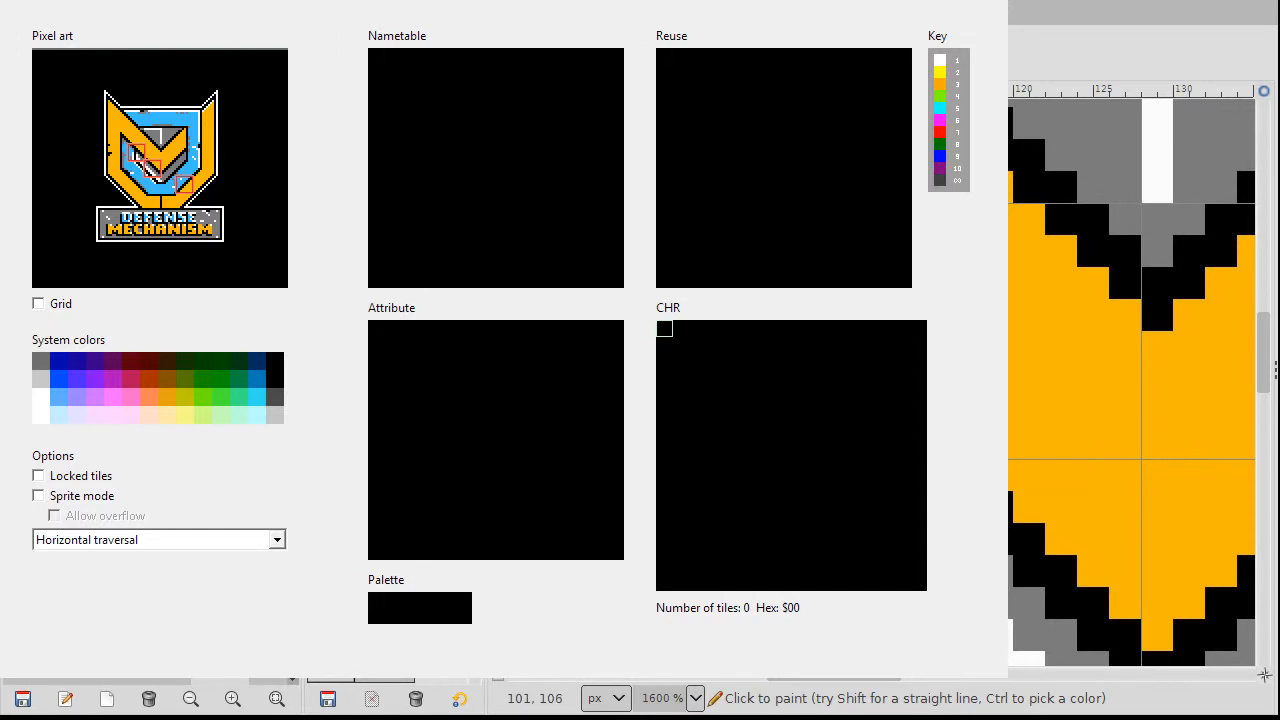
scroll(1027, 367, "down", 2)
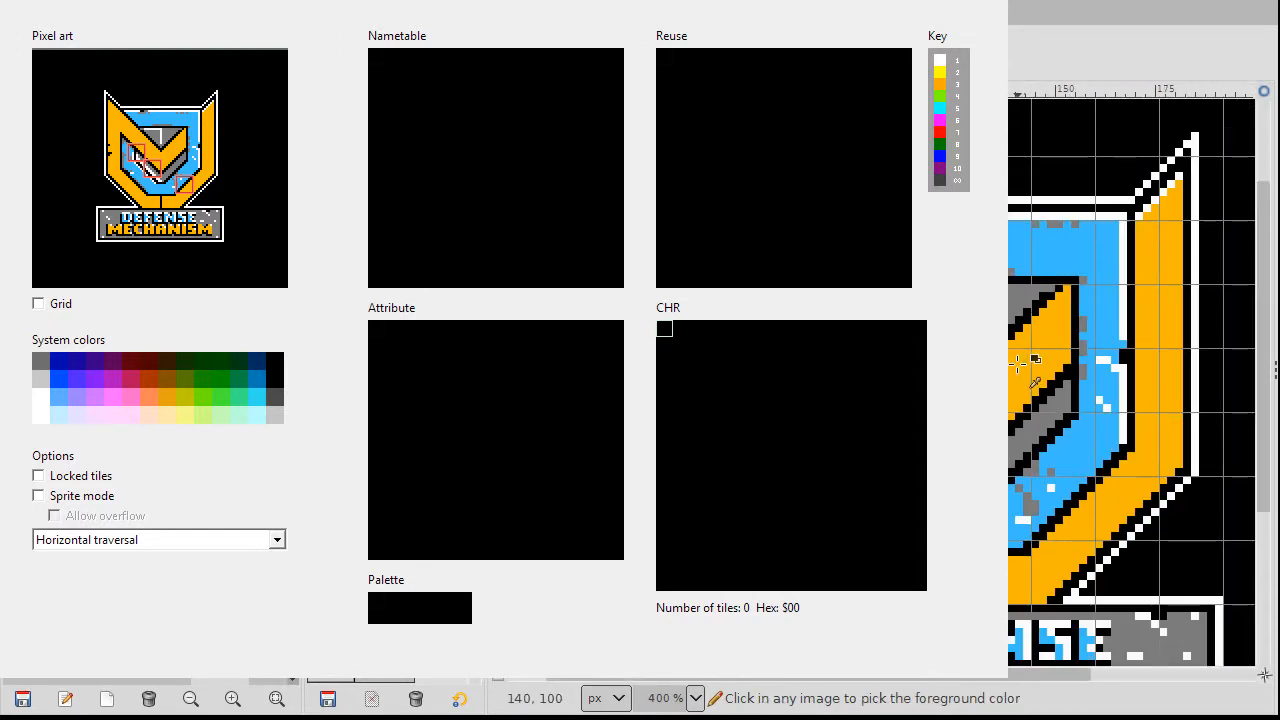
scroll(1022, 365, "up", 1)
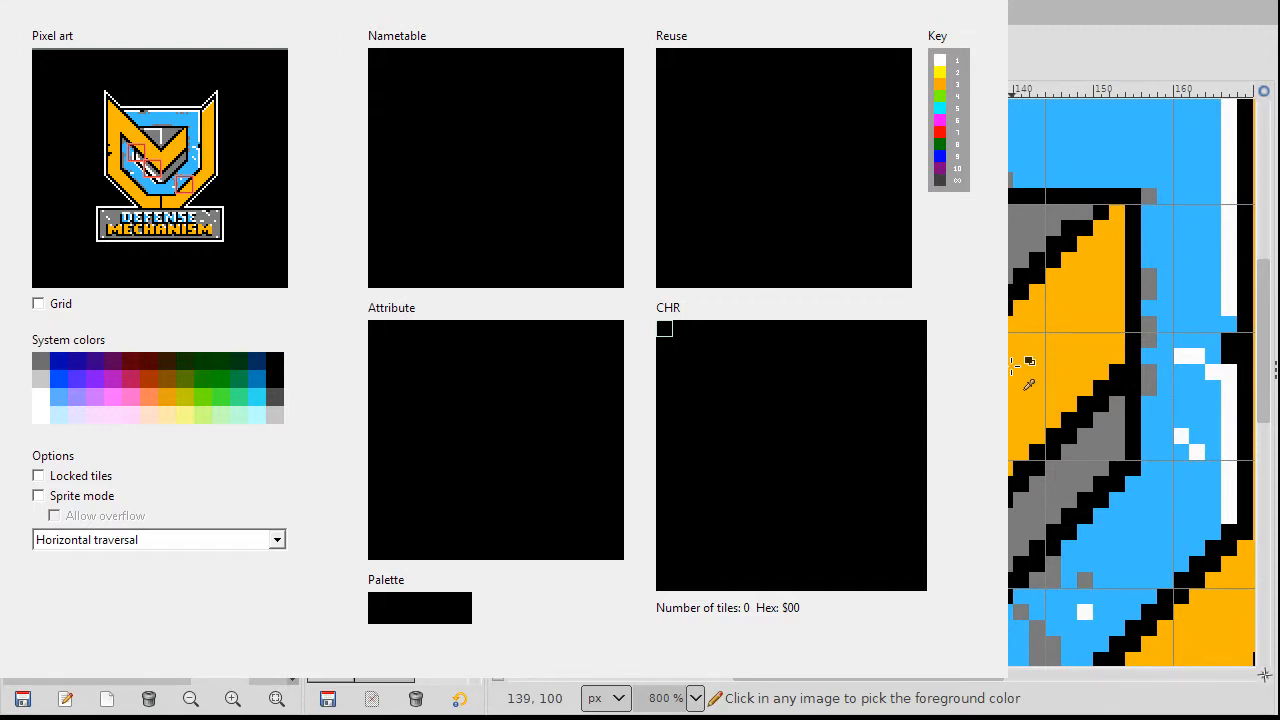
scroll(1013, 365, "down", 1)
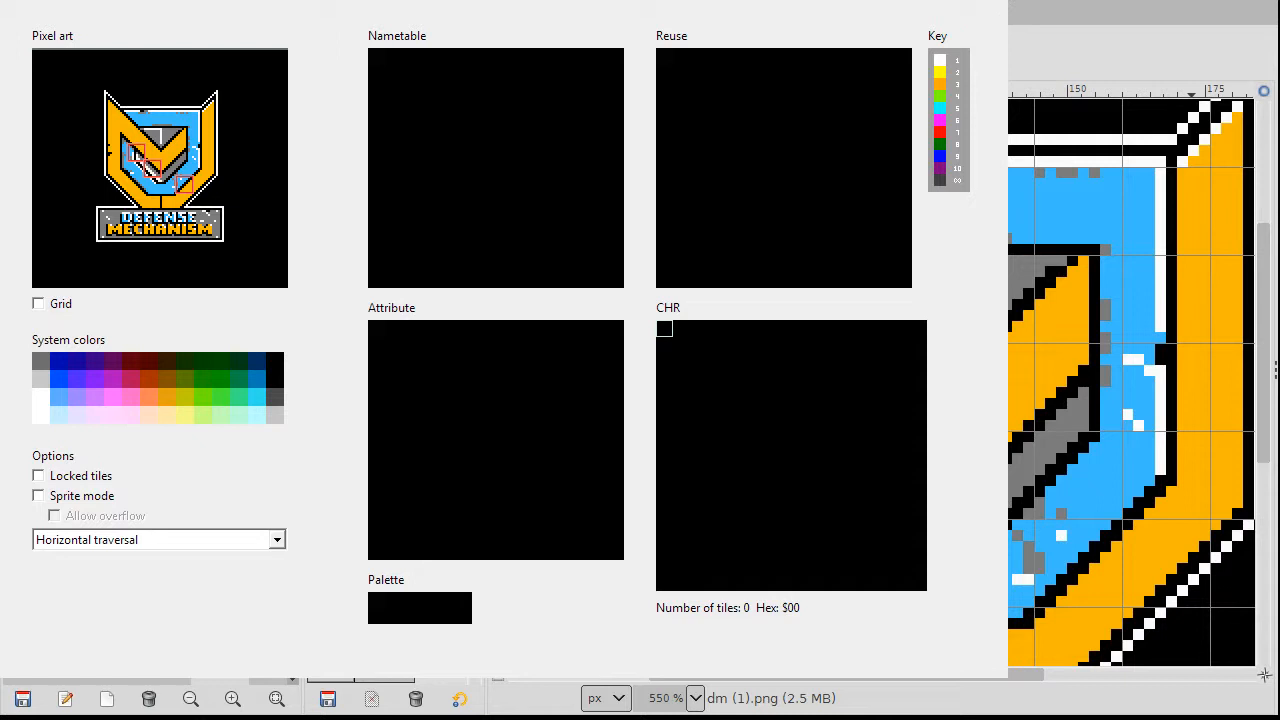
Step: Switch between Makechr and GIMP, ending with GIMP's shield editing window in front
key("alt+Tab")
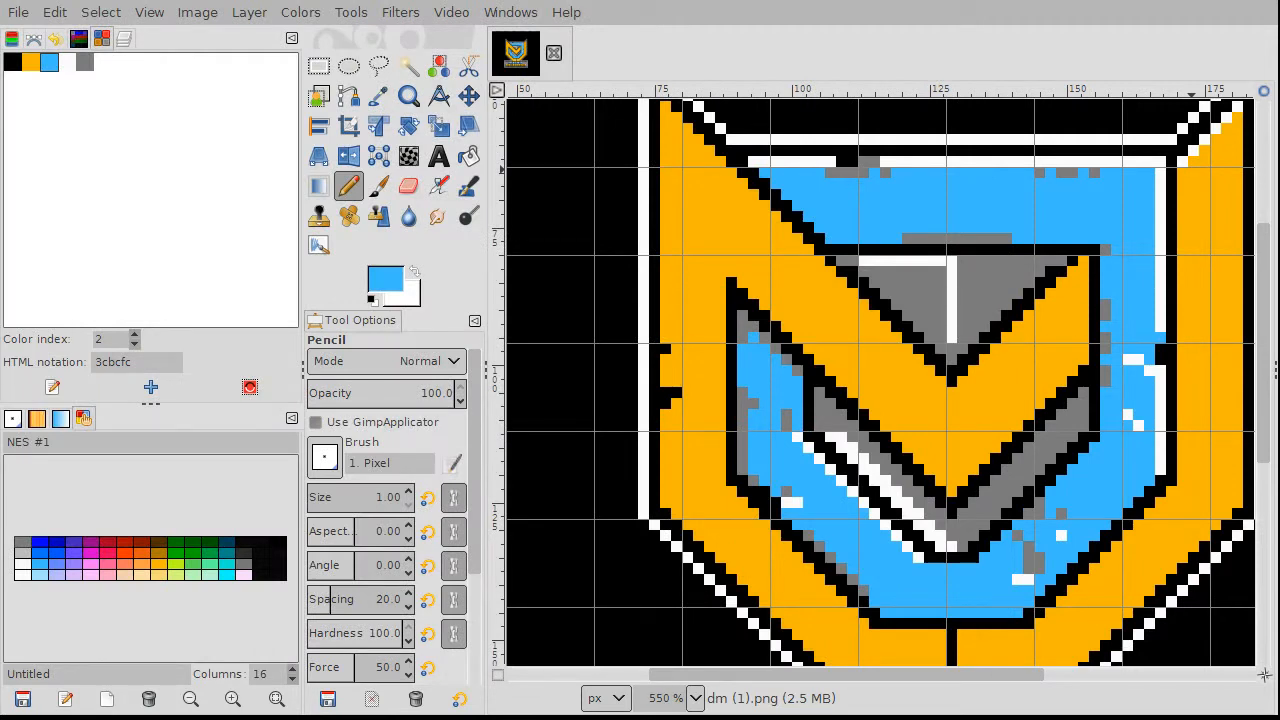
key("alt+Tab")
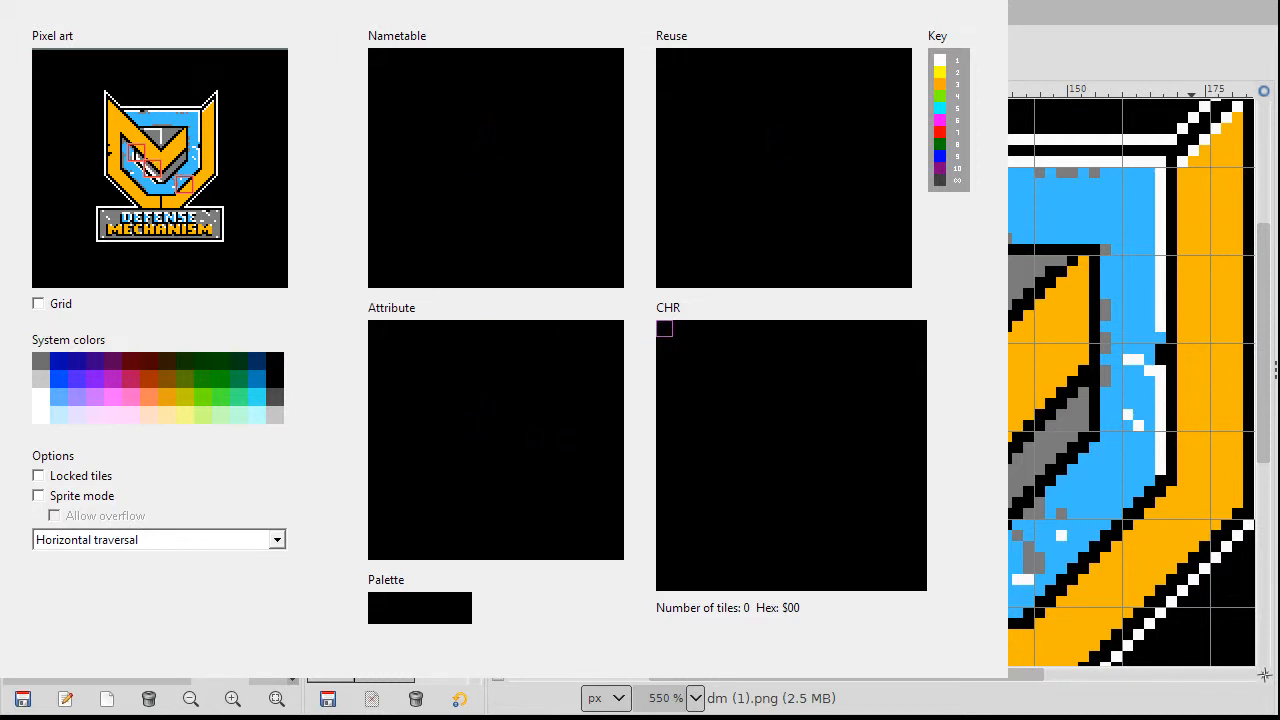
key("alt+Tab")
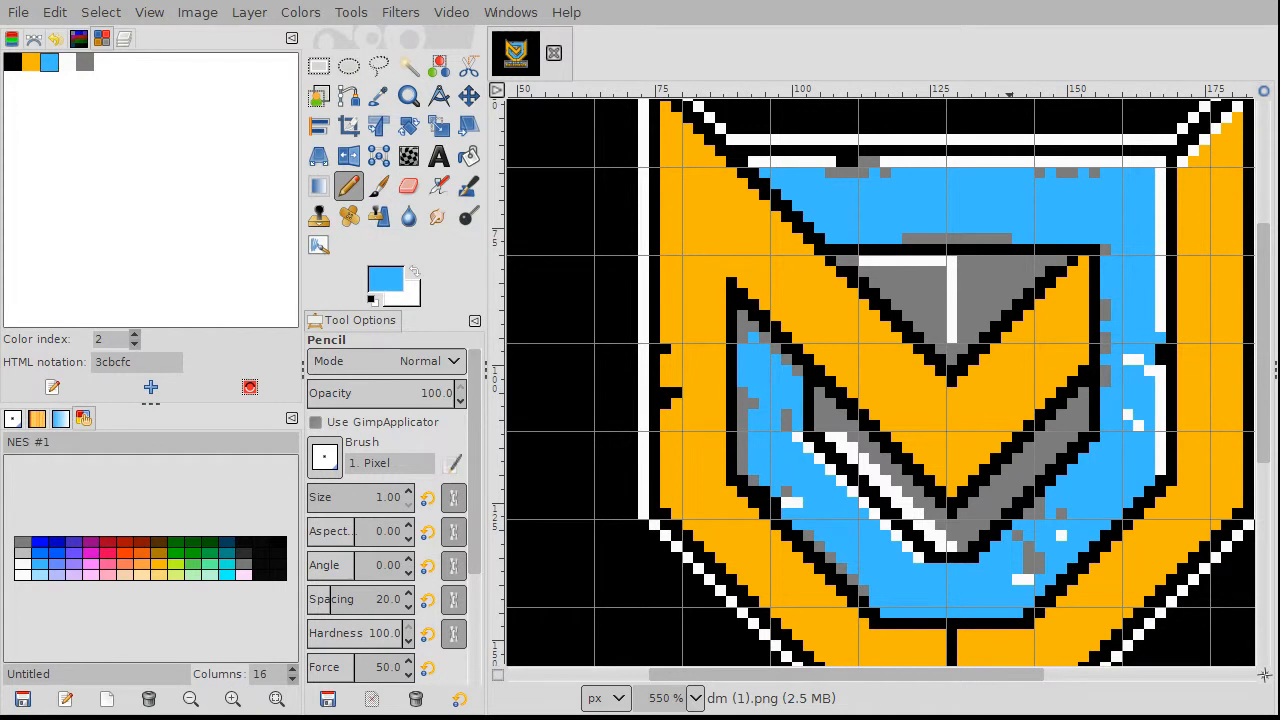
Step: Pick grey 7c7c7c from the artwork and repaint a stray blue pixel grey
scroll(867, 498, "up", 1)
scroll(868, 510, "up", 2)
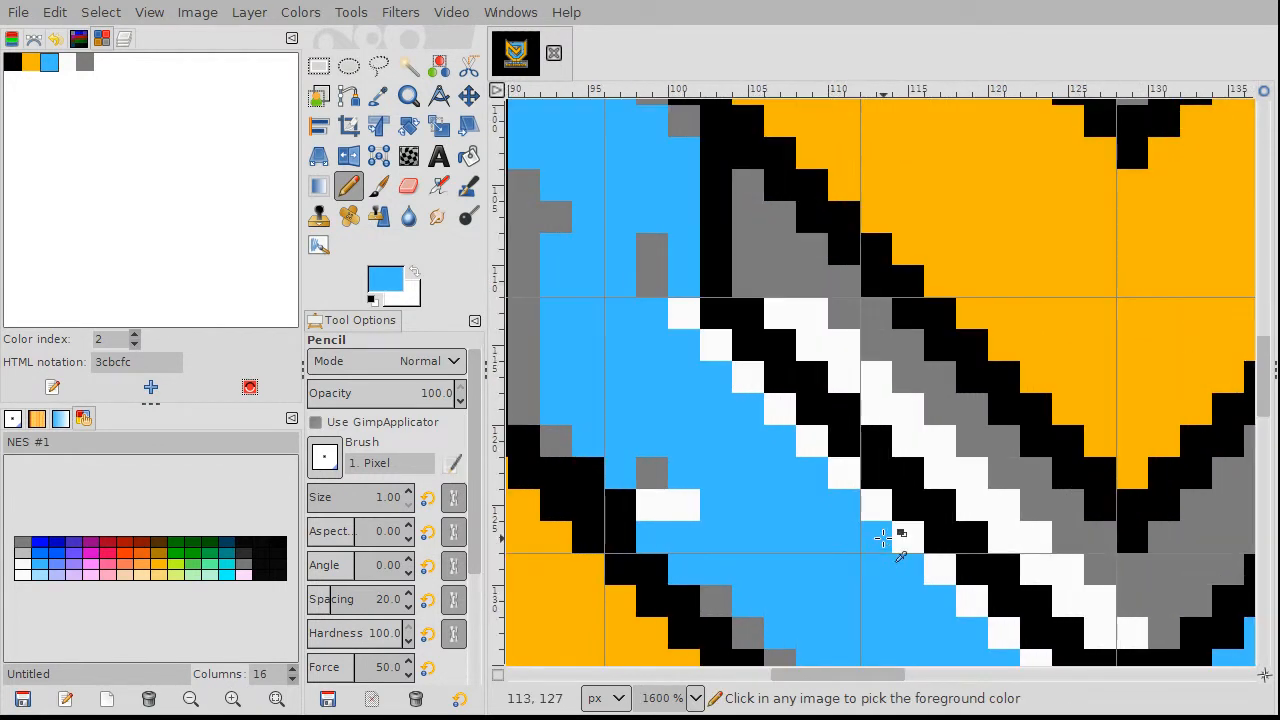
left_click(986, 428, "ctrl")
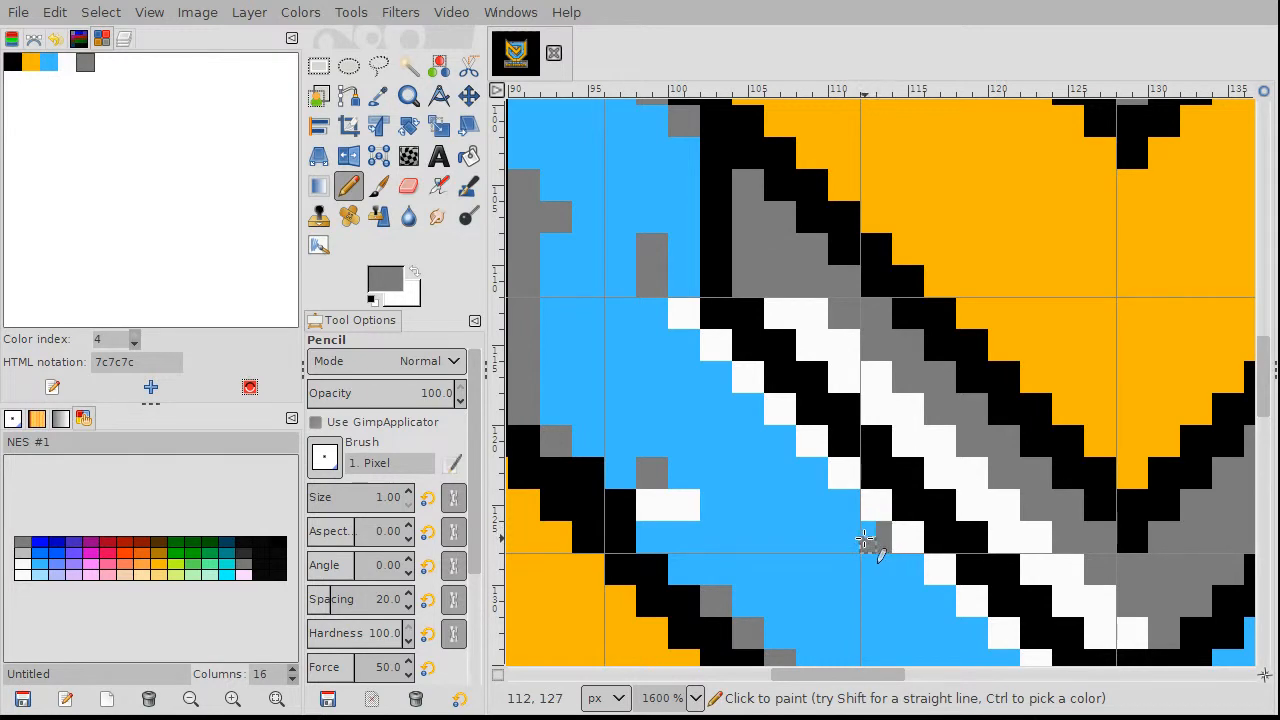
left_click(876, 536)
Step: Sample blue 3cbcfc, then grey again, and repaint the white speck in the lower blue band grey
scroll(1068, 477, "down", 3)
scroll(1075, 480, "down", 1)
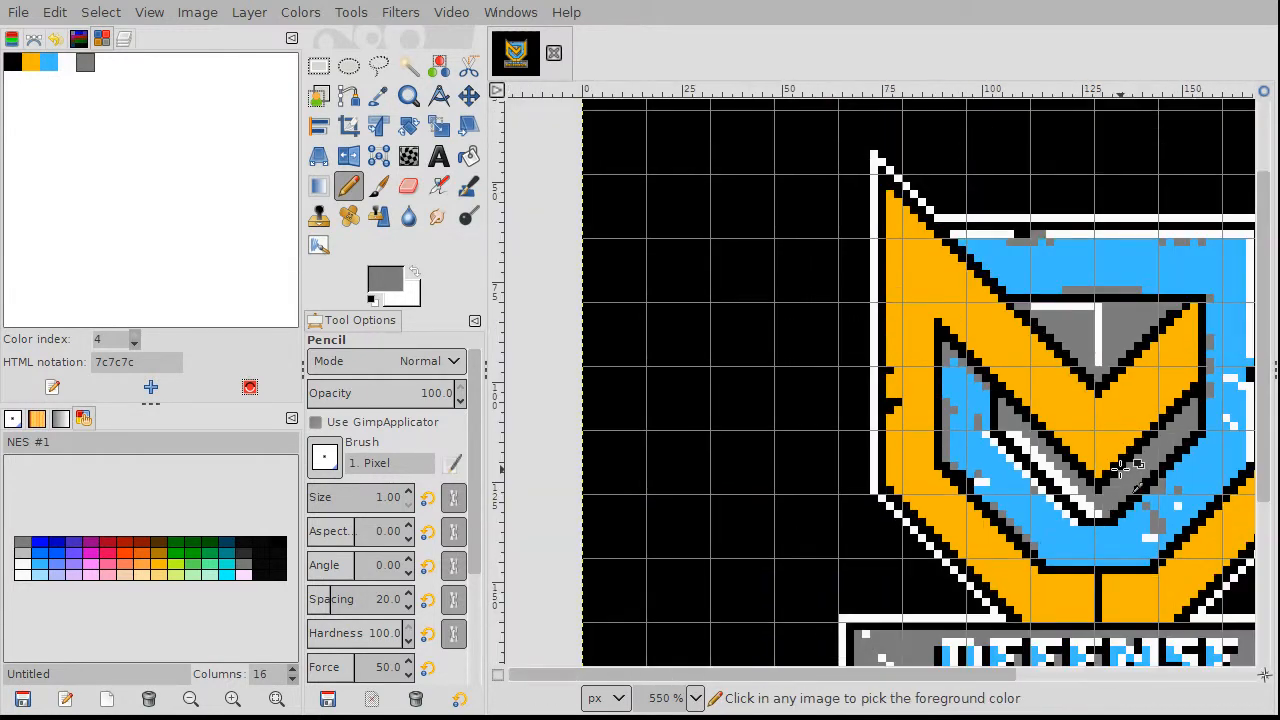
scroll(1165, 460, "up", 1)
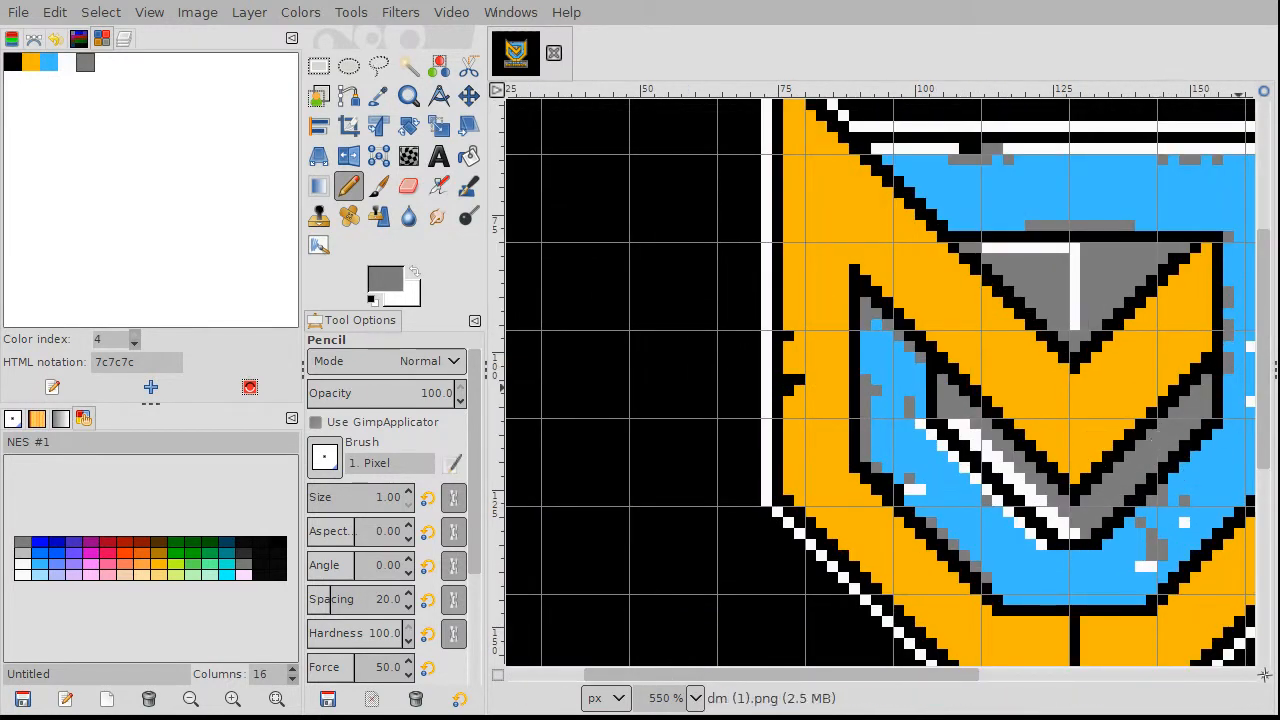
scroll(952, 520, "up", 2)
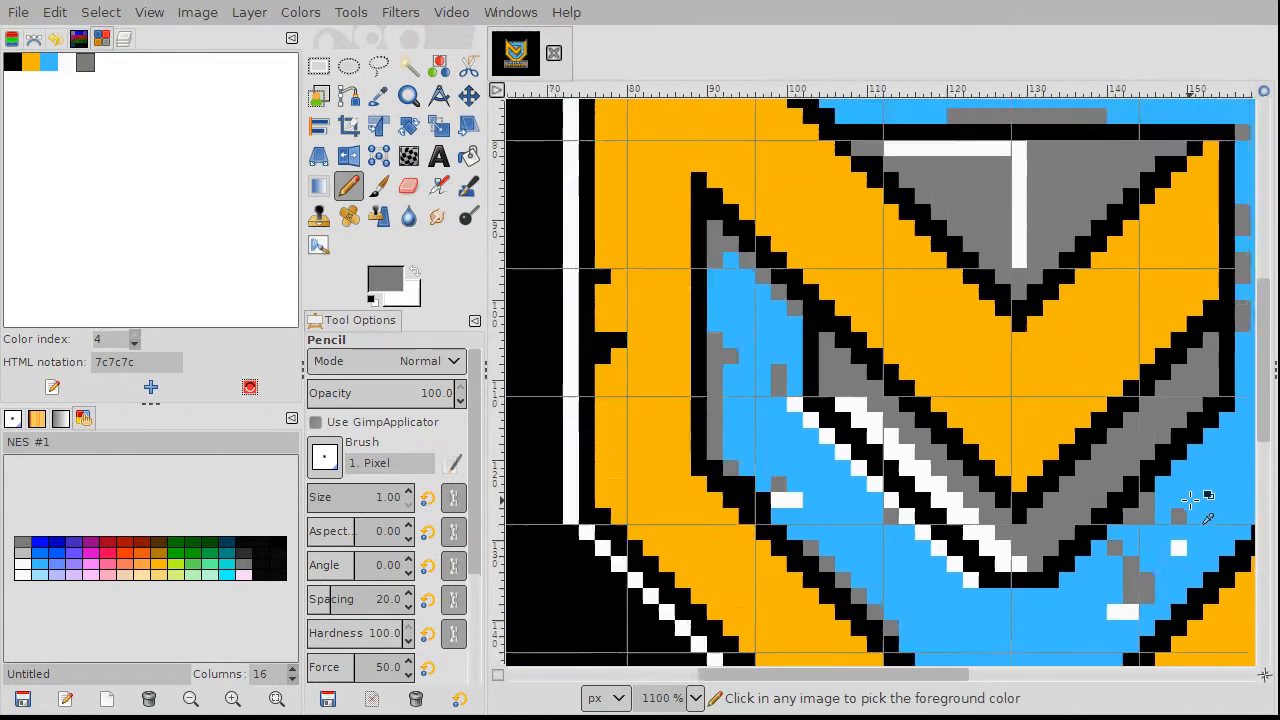
scroll(946, 528, "down", 2)
scroll(950, 684, "down", 2)
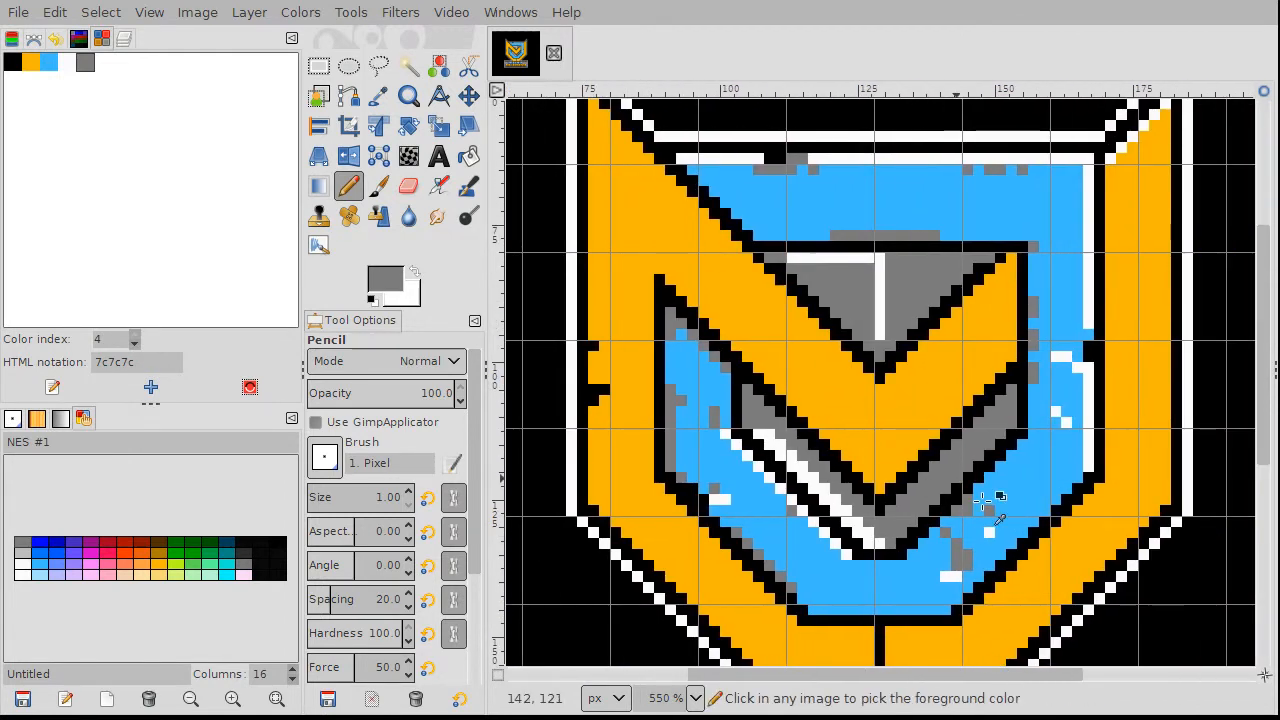
scroll(986, 514, "up", 4)
scroll(940, 518, "up", 2)
left_click(986, 510, "ctrl")
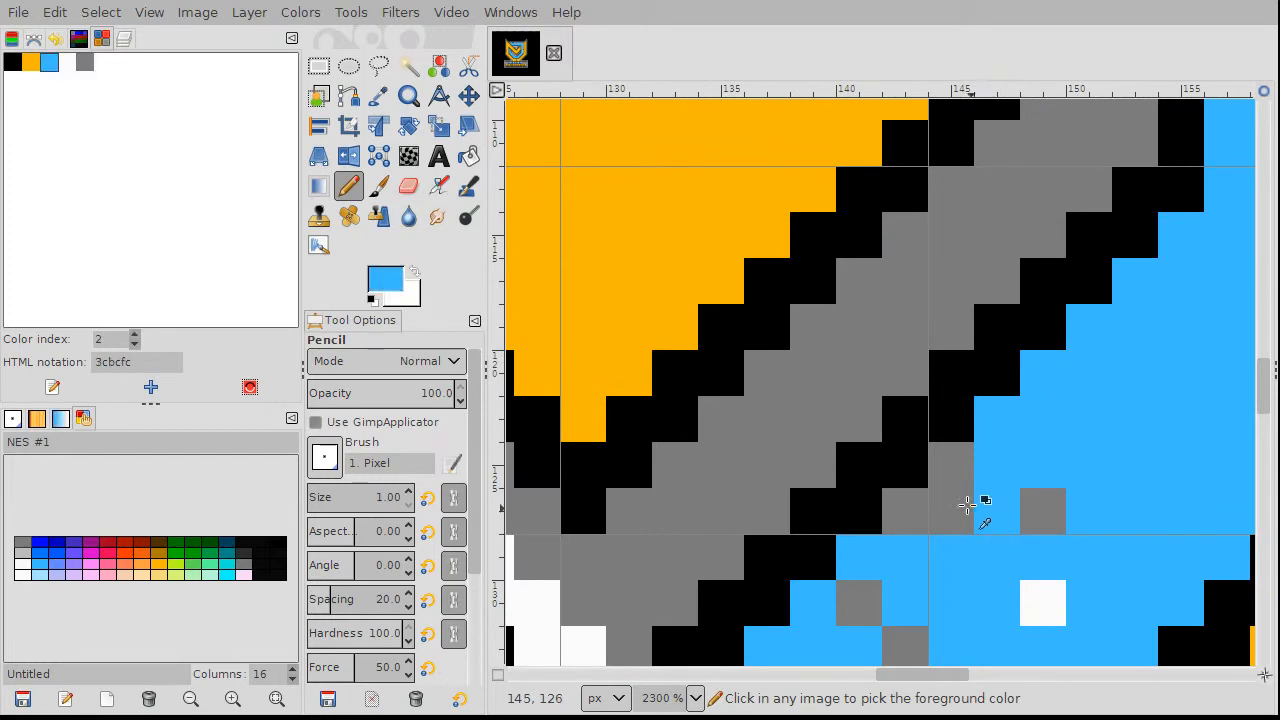
scroll(950, 520, "down", 4)
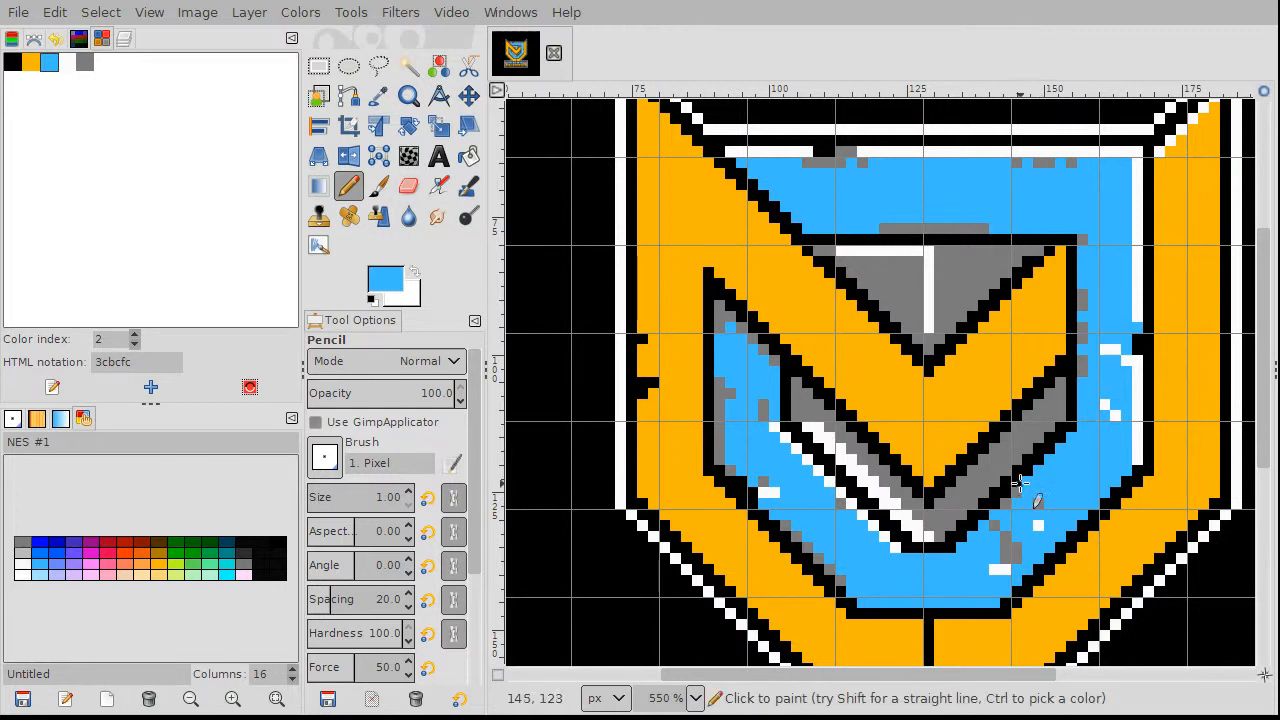
scroll(1070, 553, "up", 3)
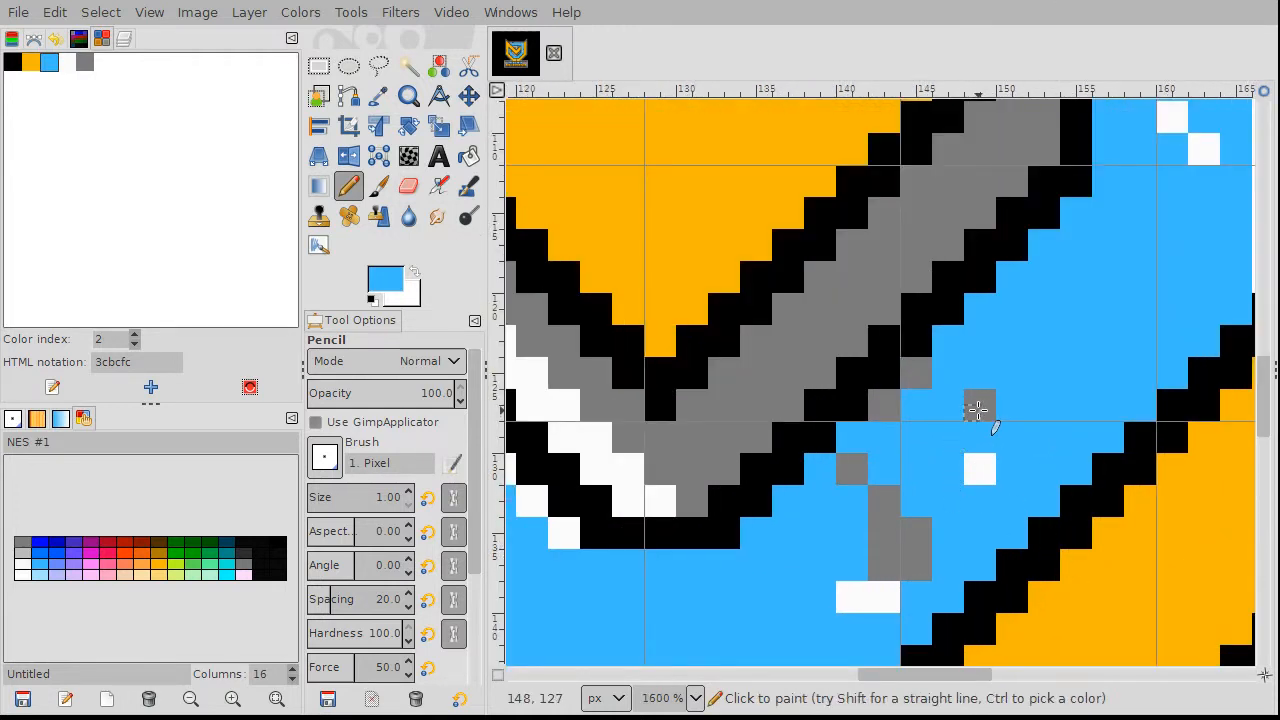
left_click(977, 410, "ctrl")
left_click(979, 468)
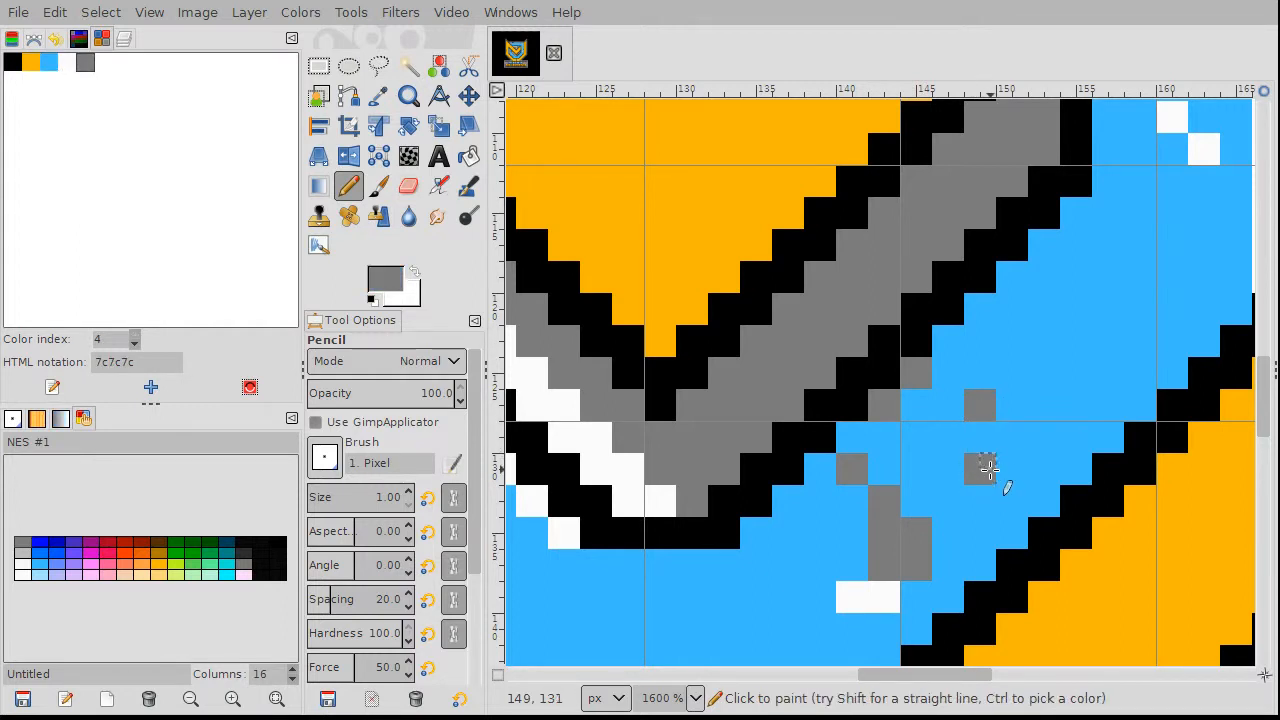
scroll(1040, 468, "down", 3)
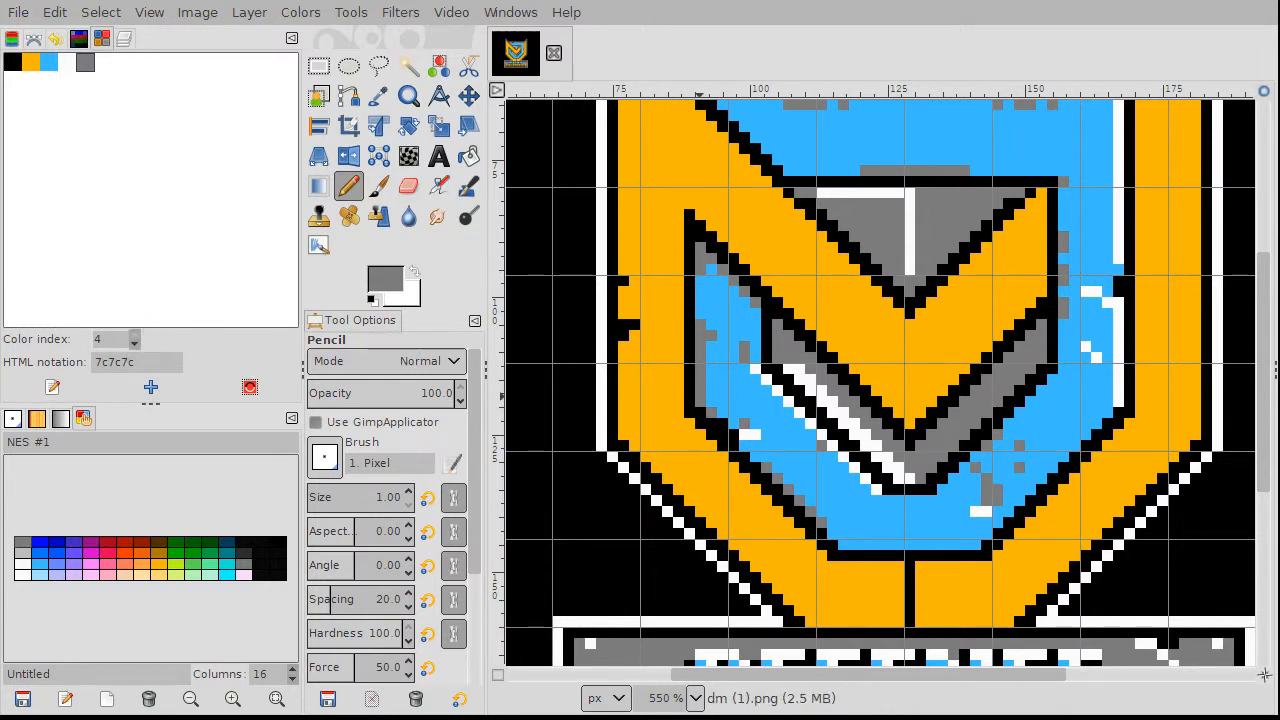
Step: Re-export the cleaned logo to dm (1).png so Makechr reloads it
key("ctrl+e")
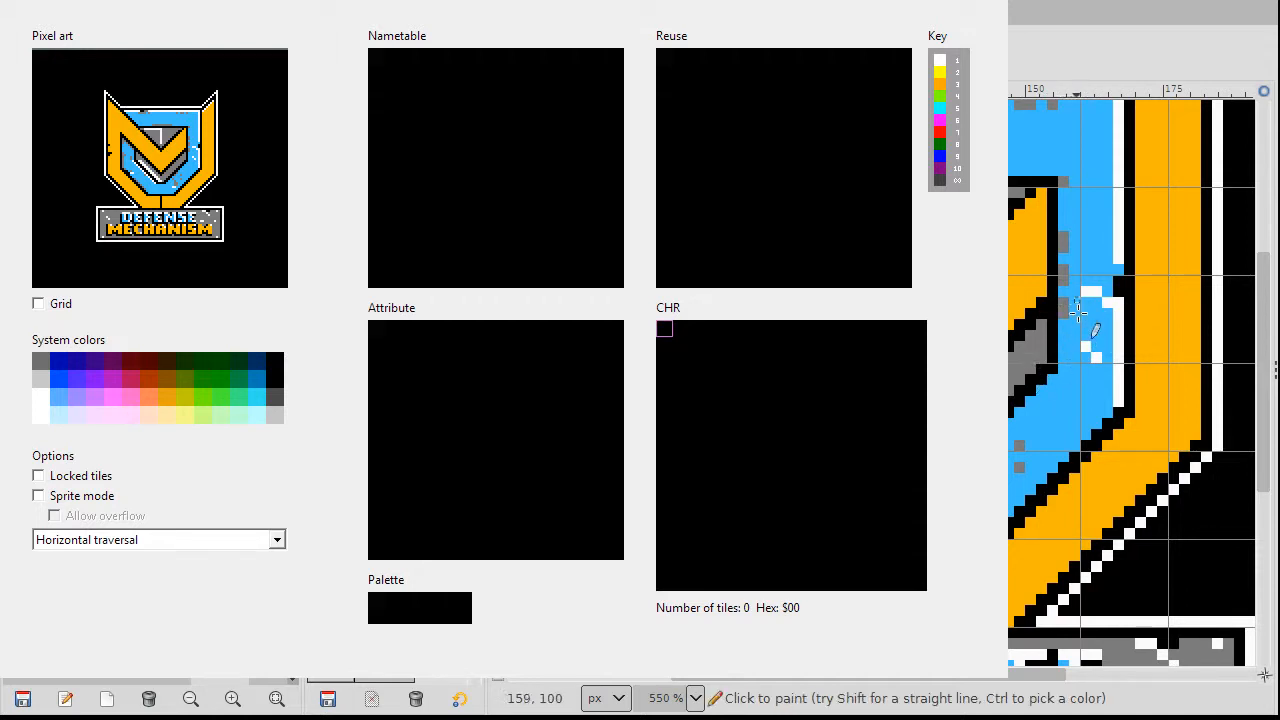
scroll(1096, 332, "down", 3, "ctrl")
scroll(1194, 460, "up", 1, "ctrl")
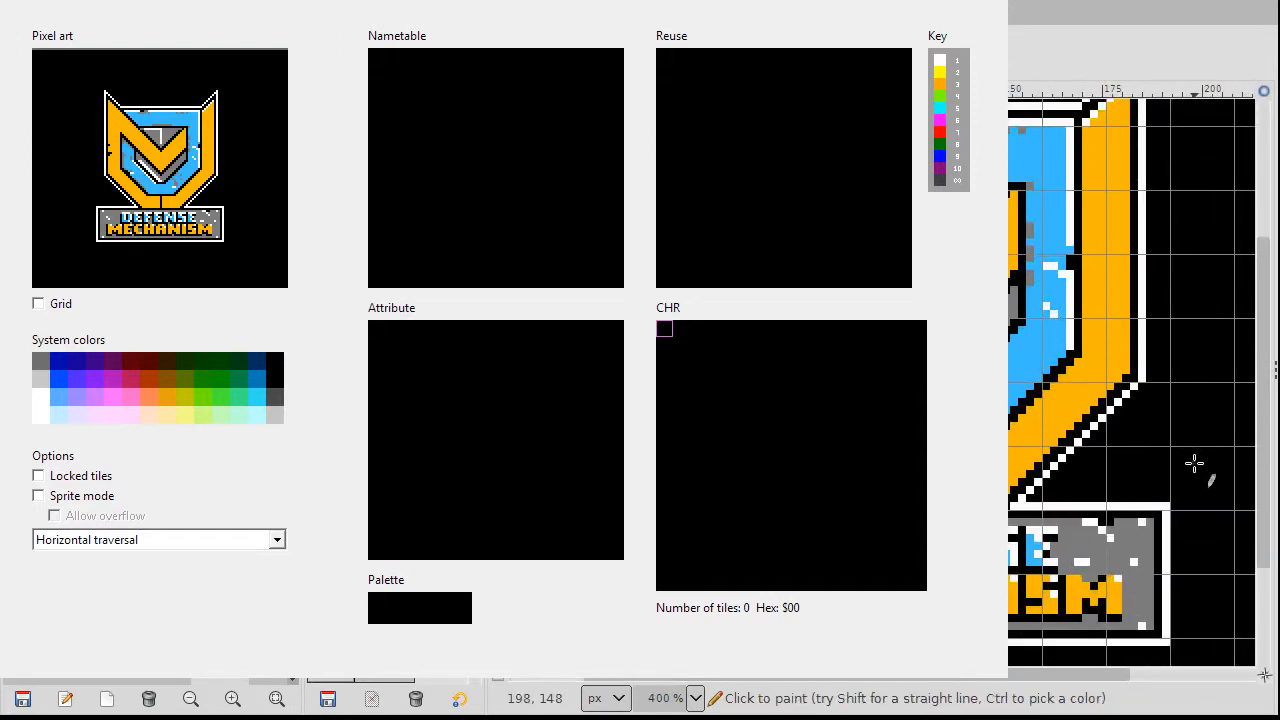
scroll(1208, 420, "up", 3)
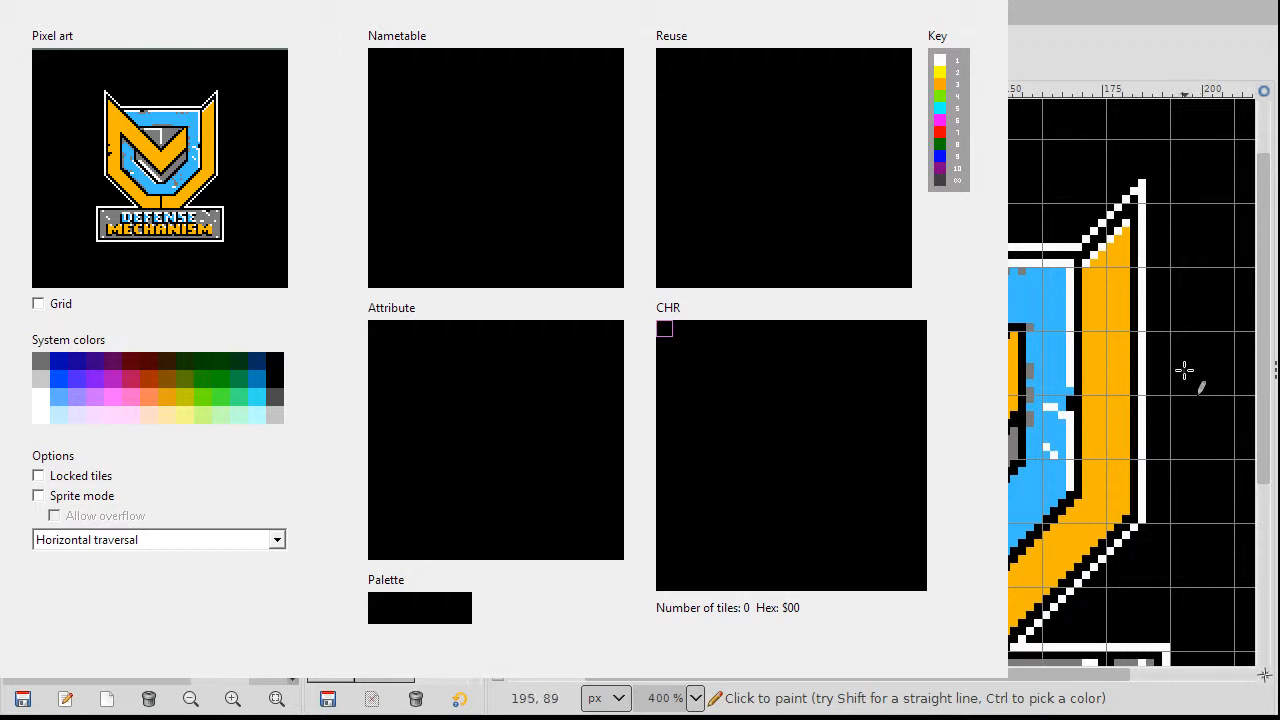
scroll(1125, 367, "down", 5)
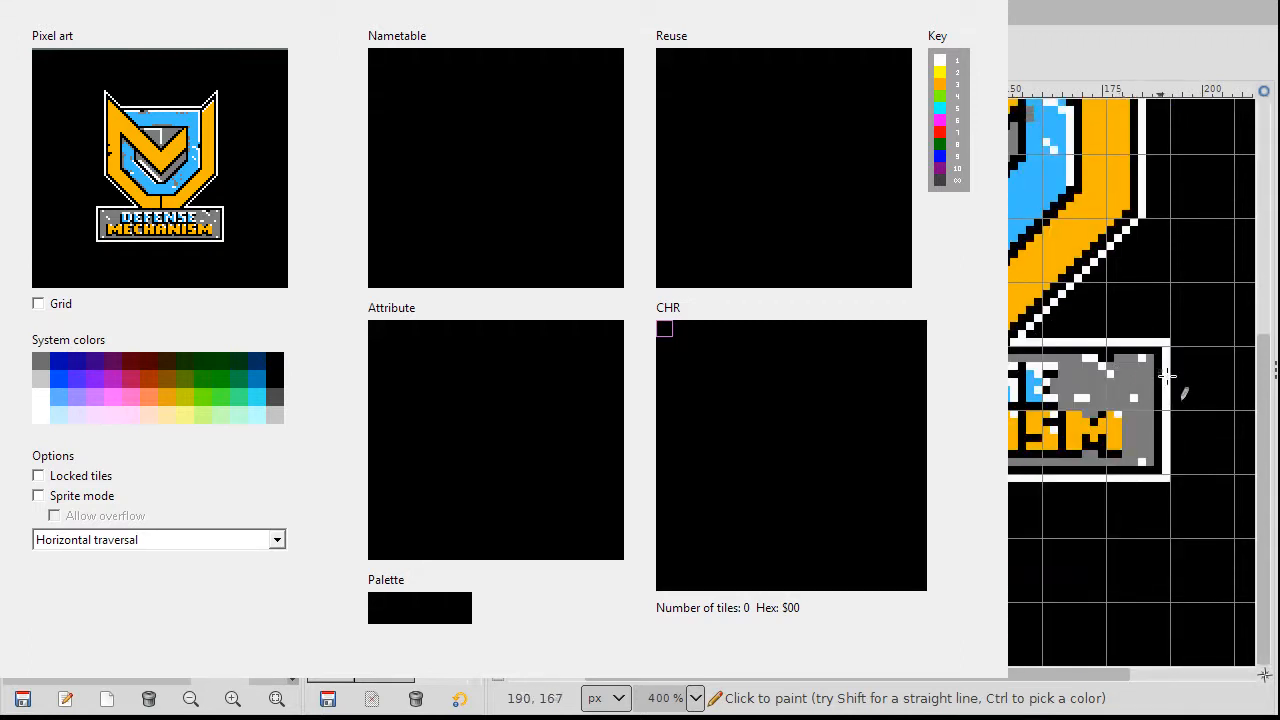
scroll(1191, 390, "up", 2)
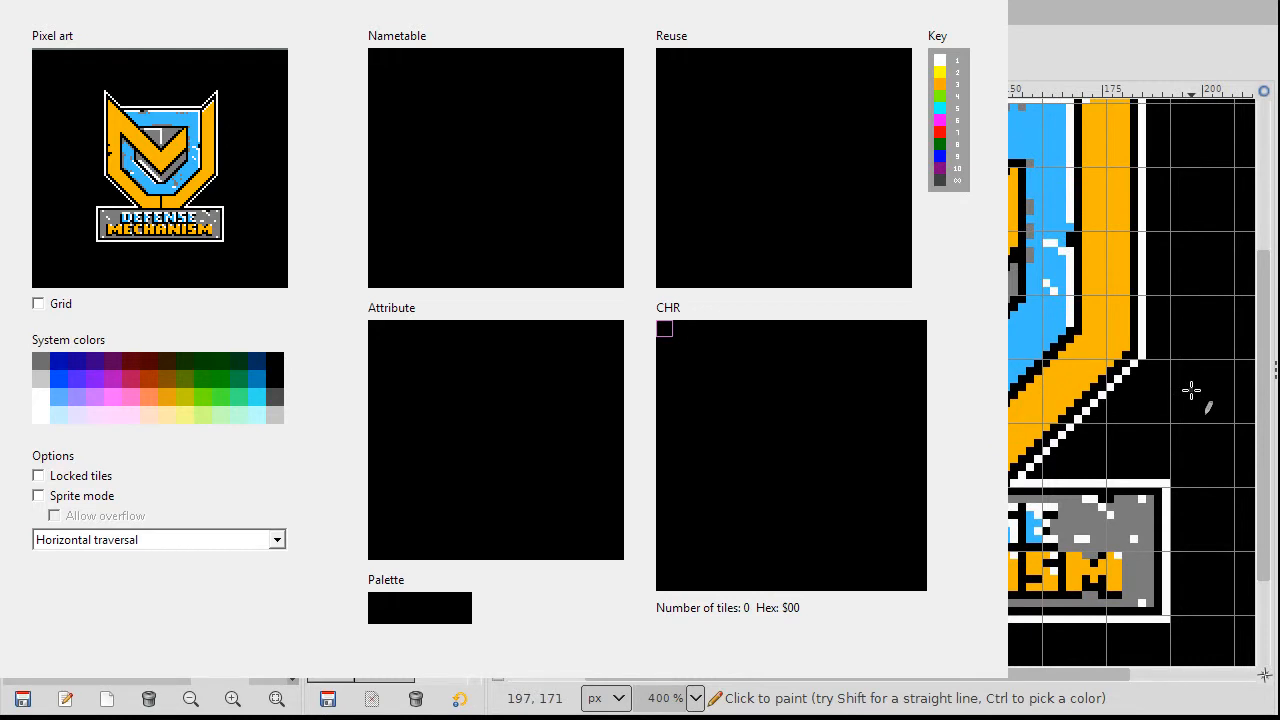
scroll(1191, 390, "down", 2)
scroll(1091, 451, "up", 2, "ctrl")
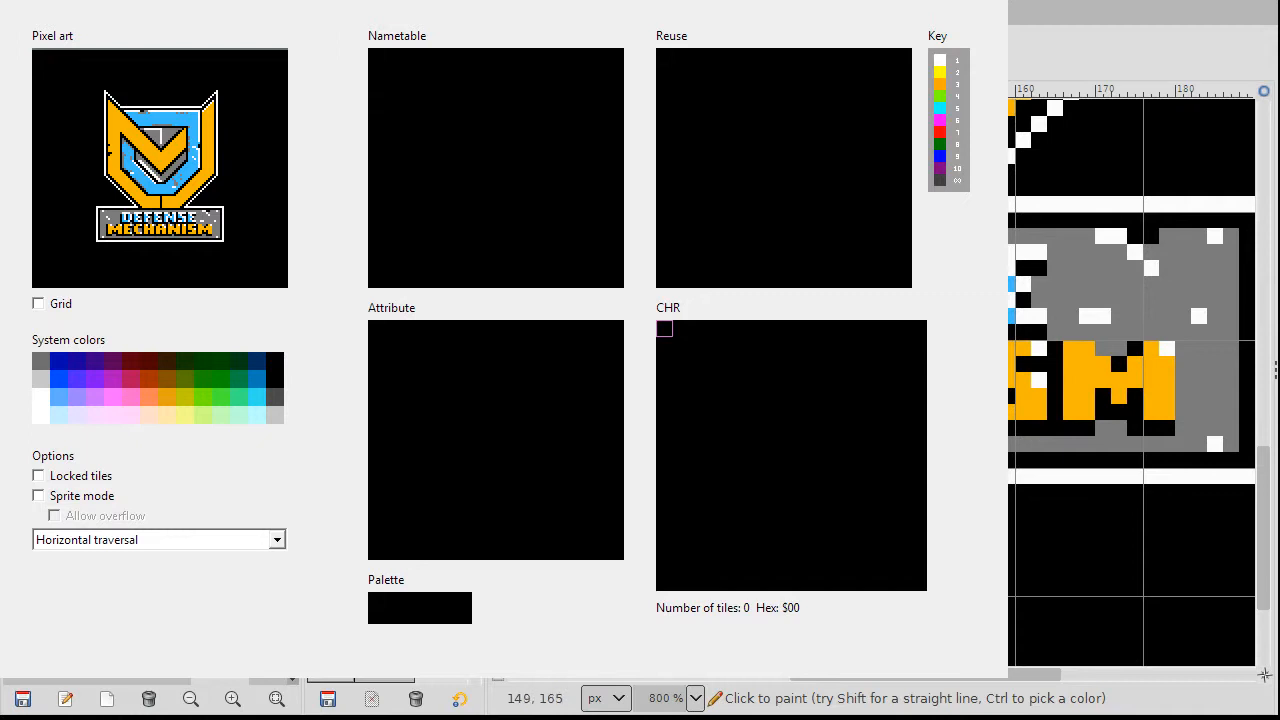
scroll(1131, 380, "up", 3)
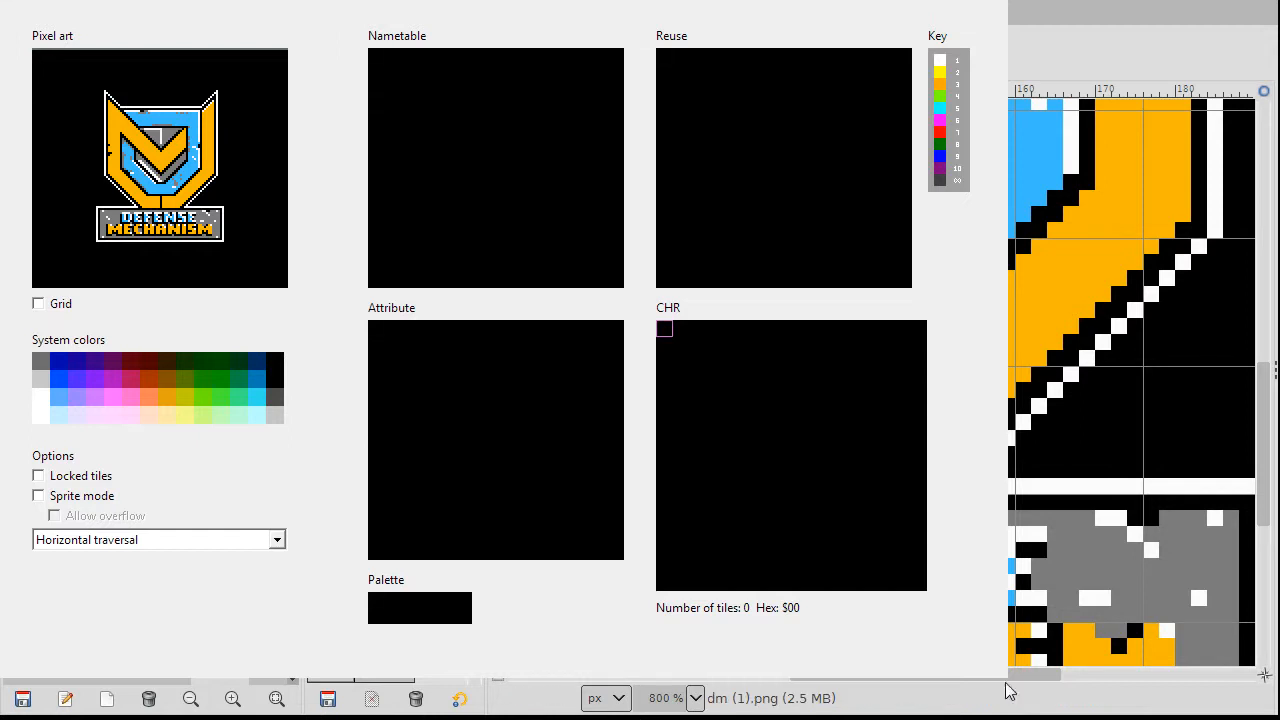
left_click_drag(1000, 677, 897, 683)
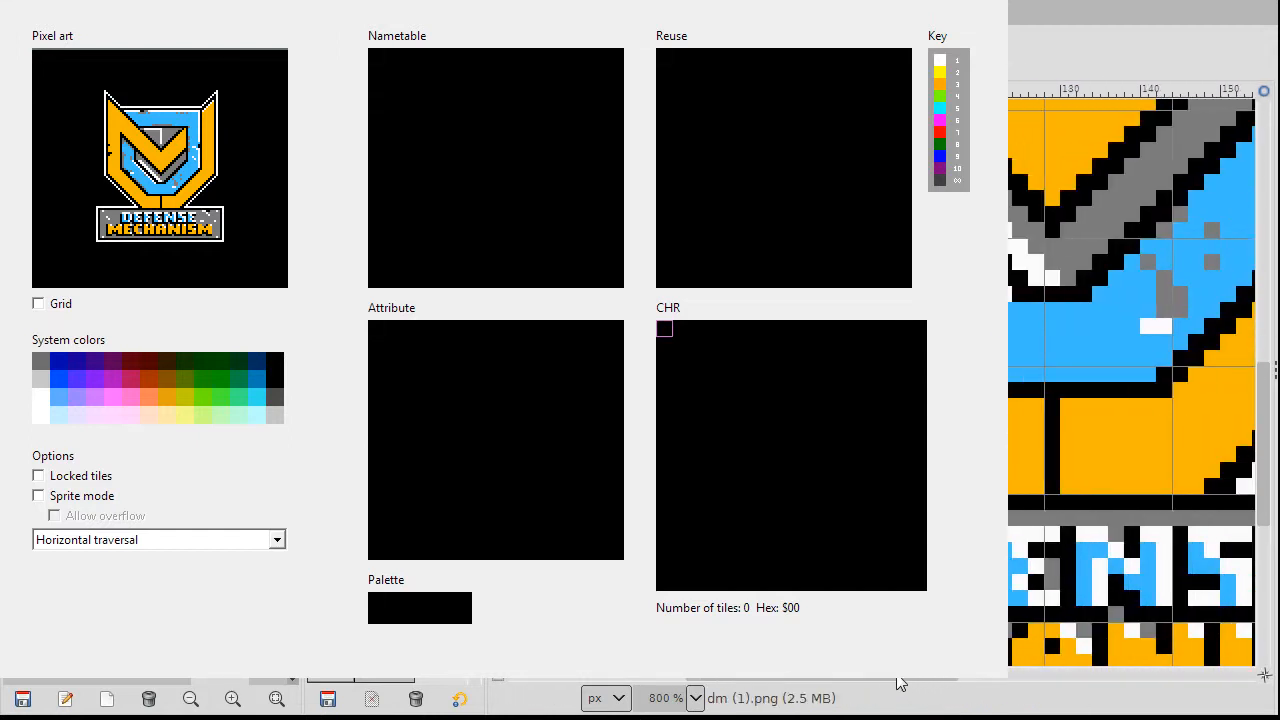
scroll(1131, 380, "up", 3)
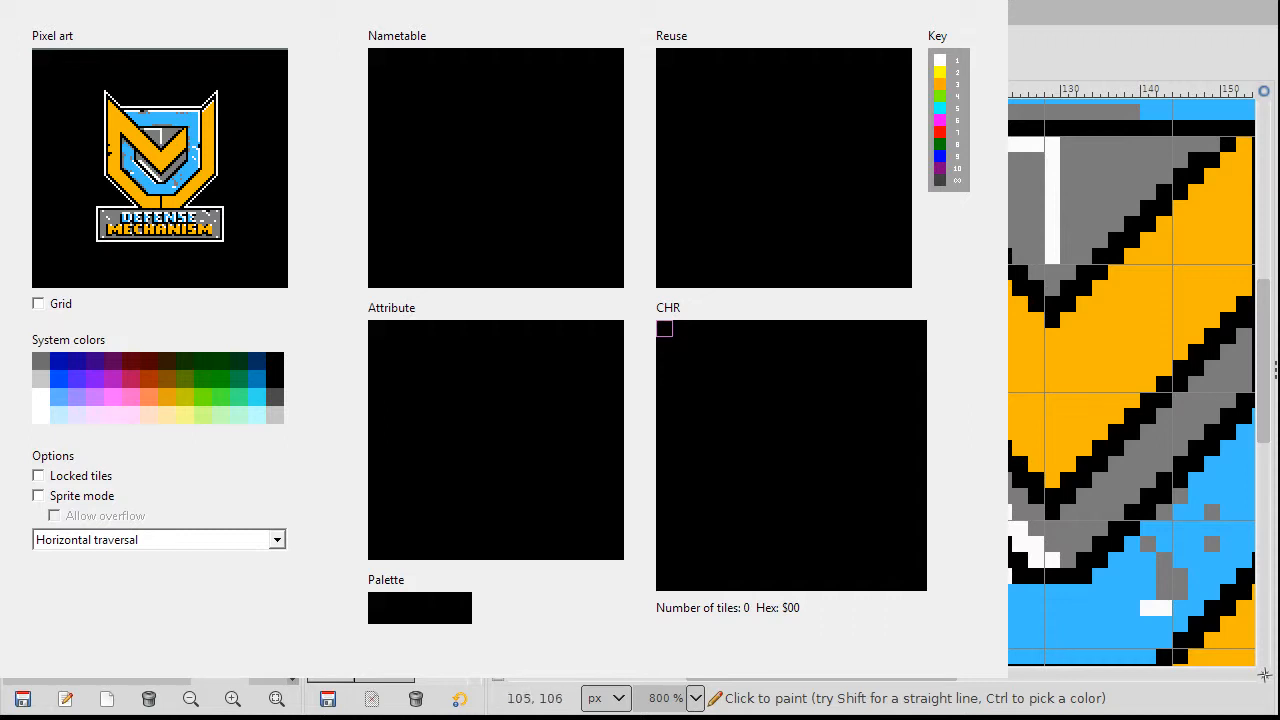
scroll(1063, 491, "up", 2)
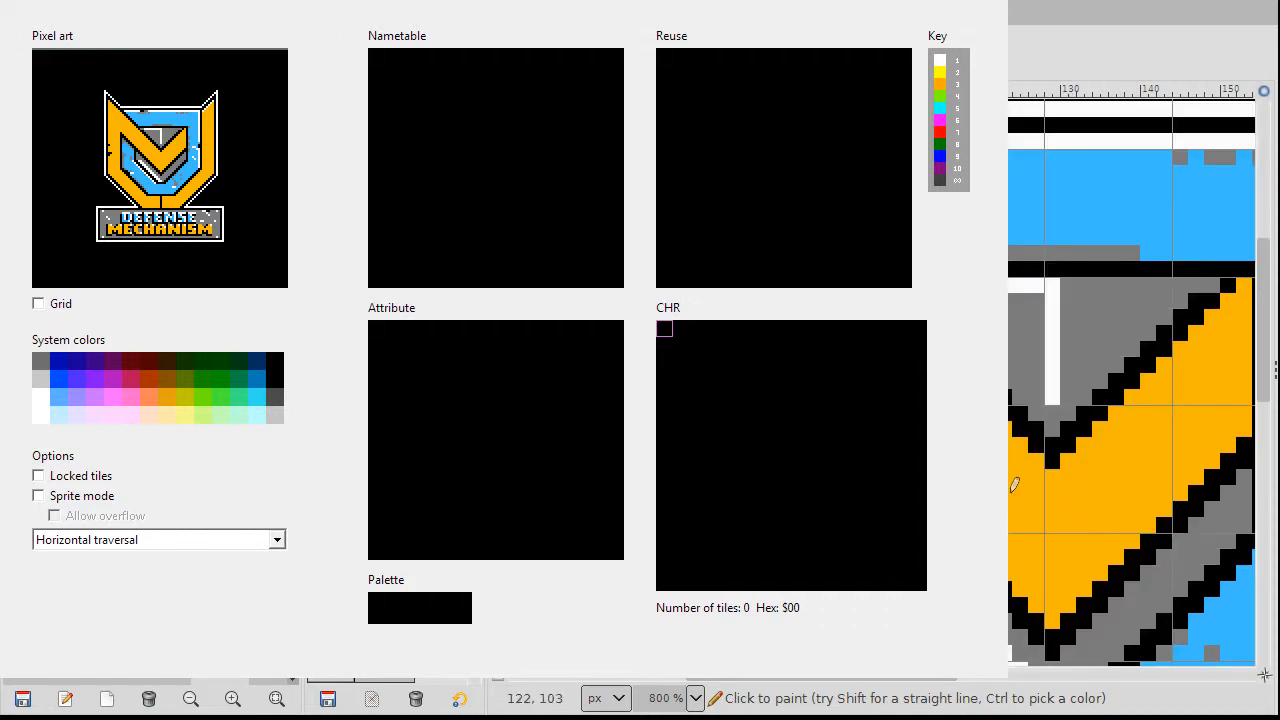
scroll(1131, 380, "up", 2)
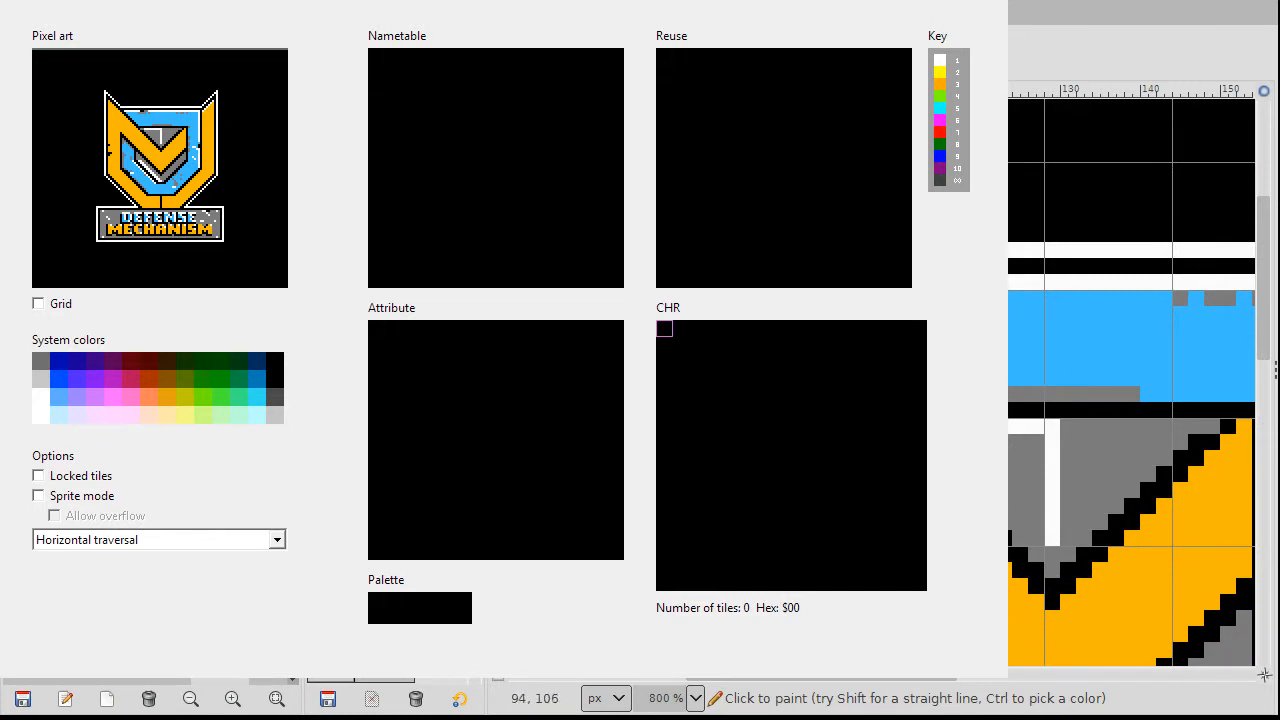
left_click_drag(822, 682, 1012, 697)
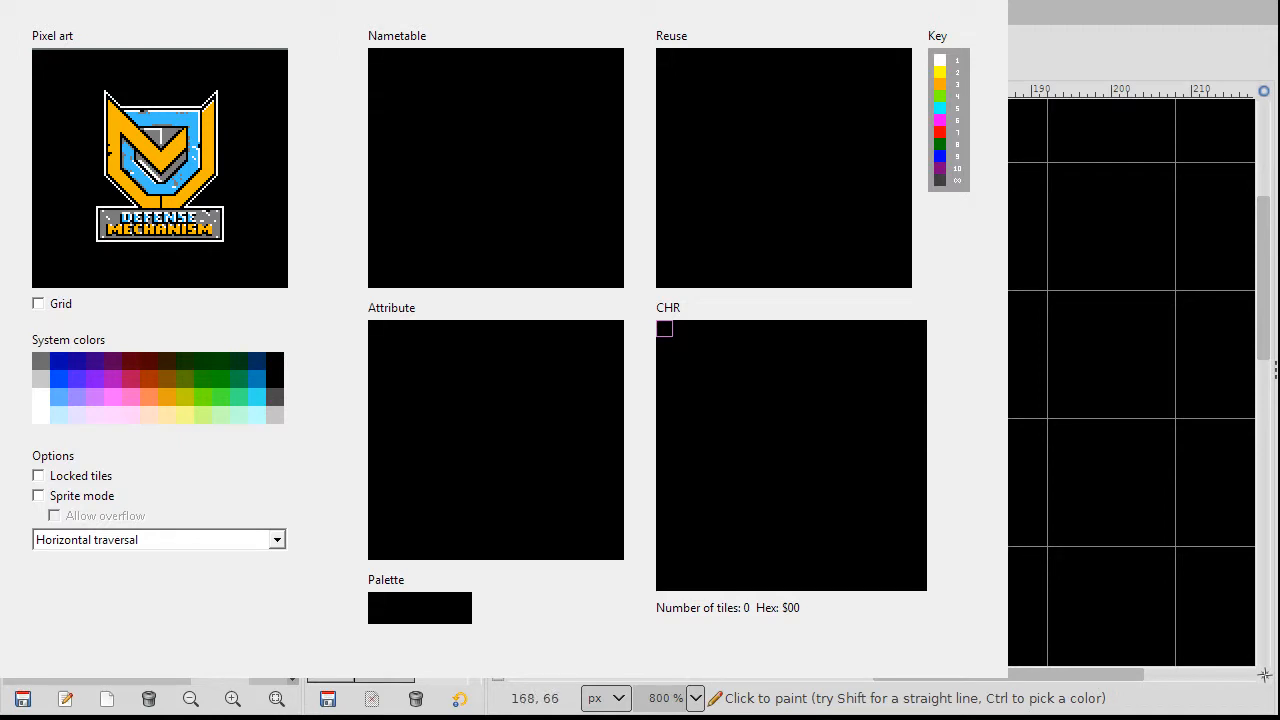
scroll(1131, 380, "down", 2)
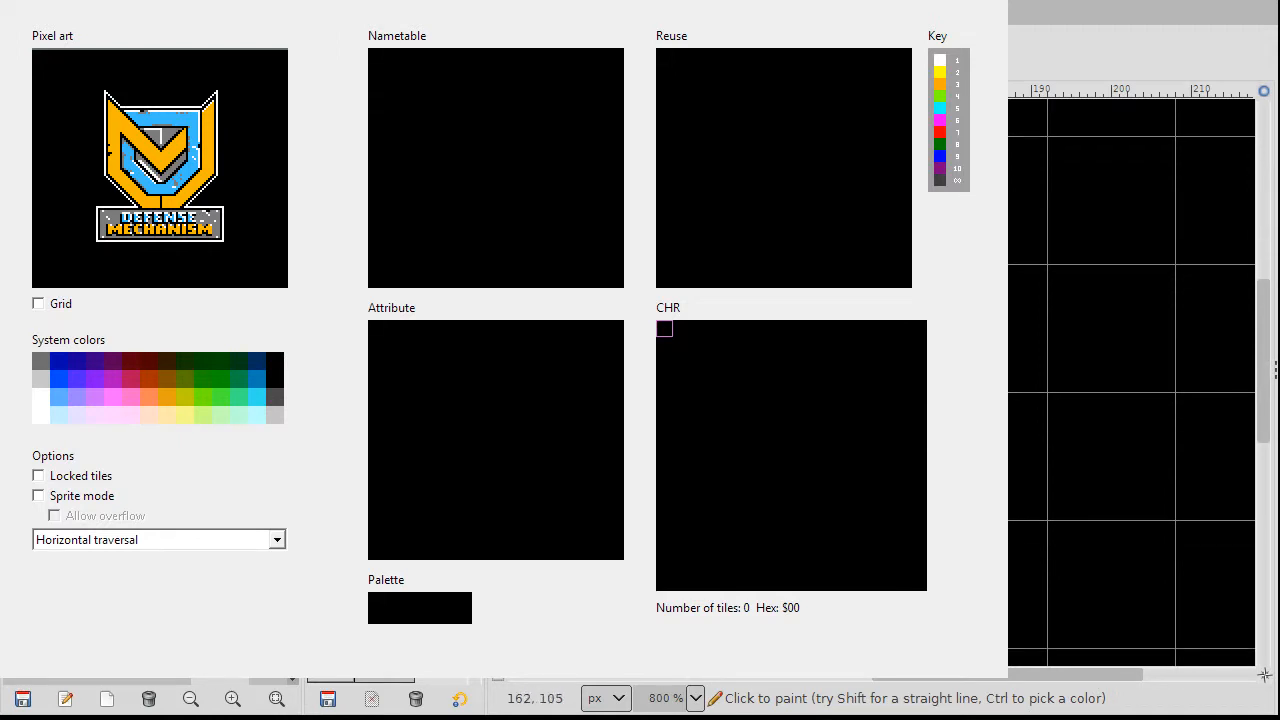
scroll(1131, 380, "down", 1)
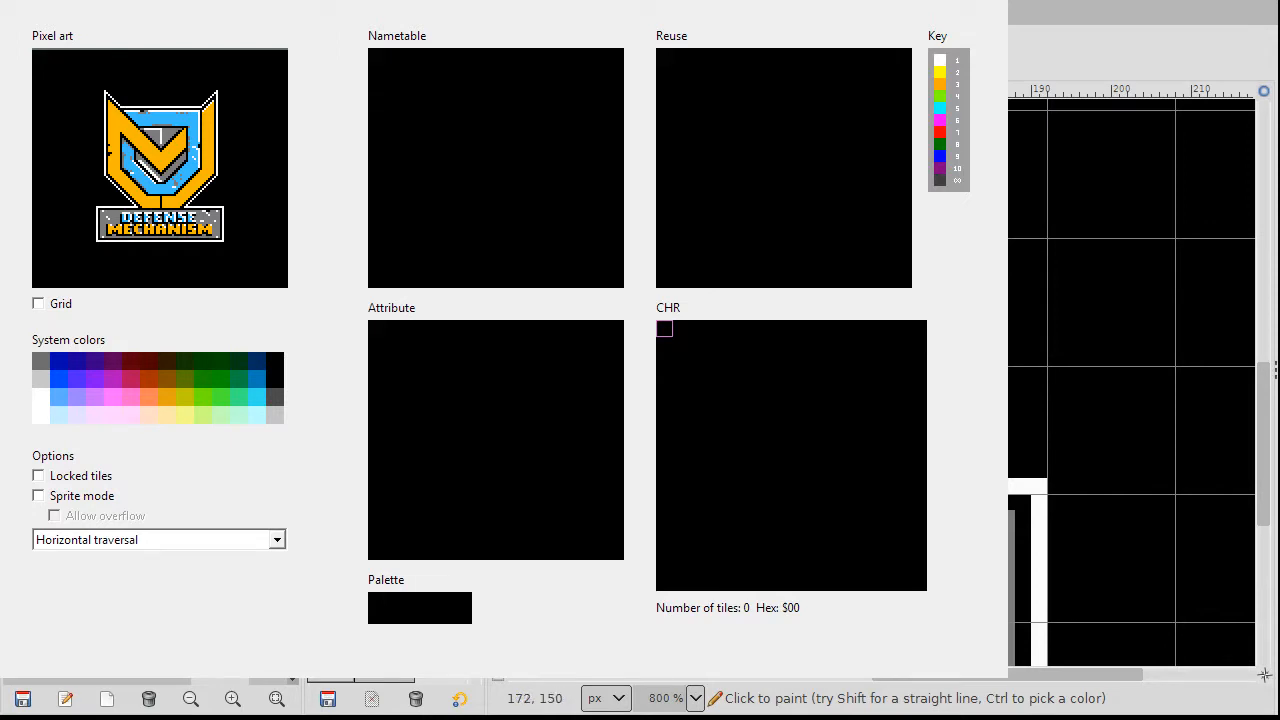
scroll(1131, 380, "down", 1)
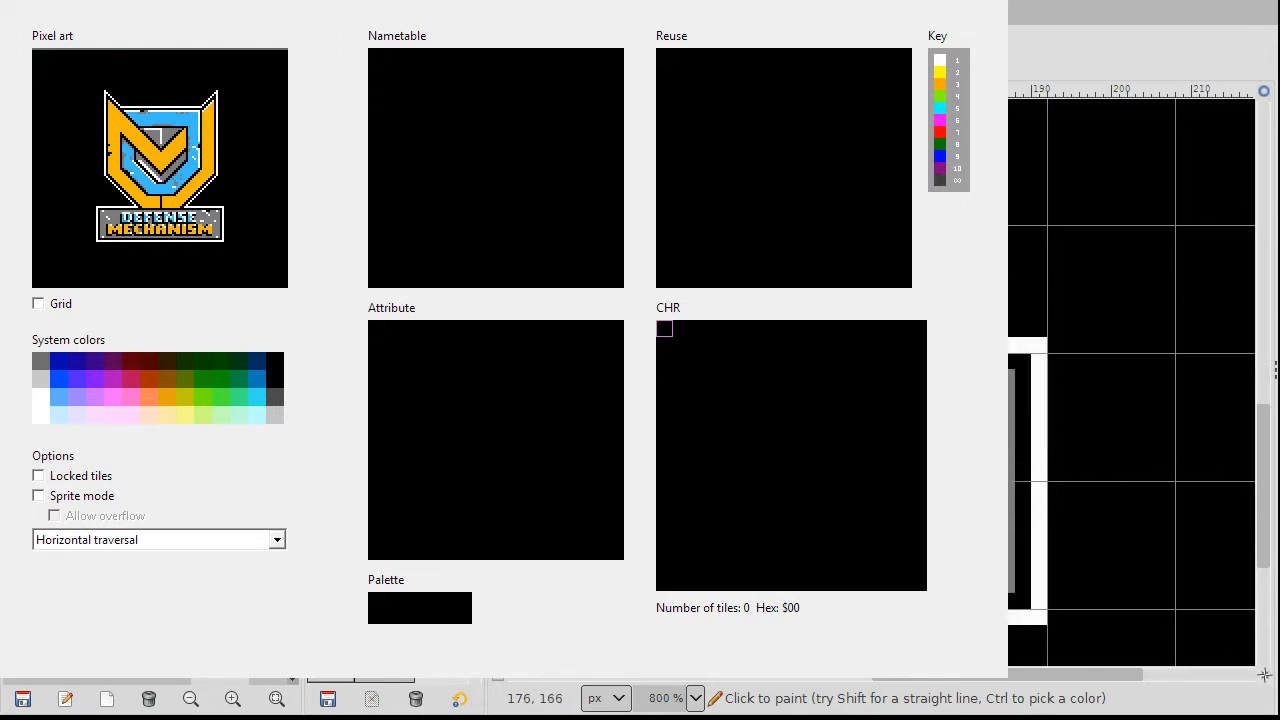
scroll(1131, 380, "up", 2)
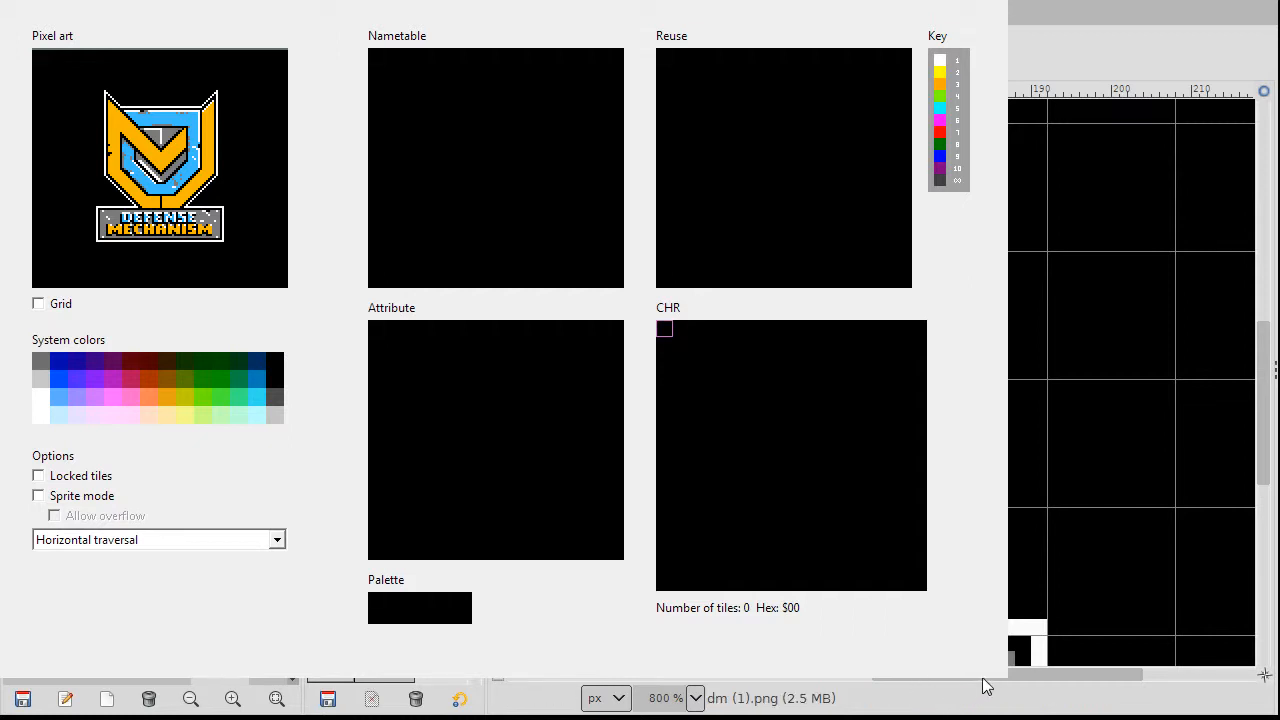
left_click_drag(983, 679, 896, 679)
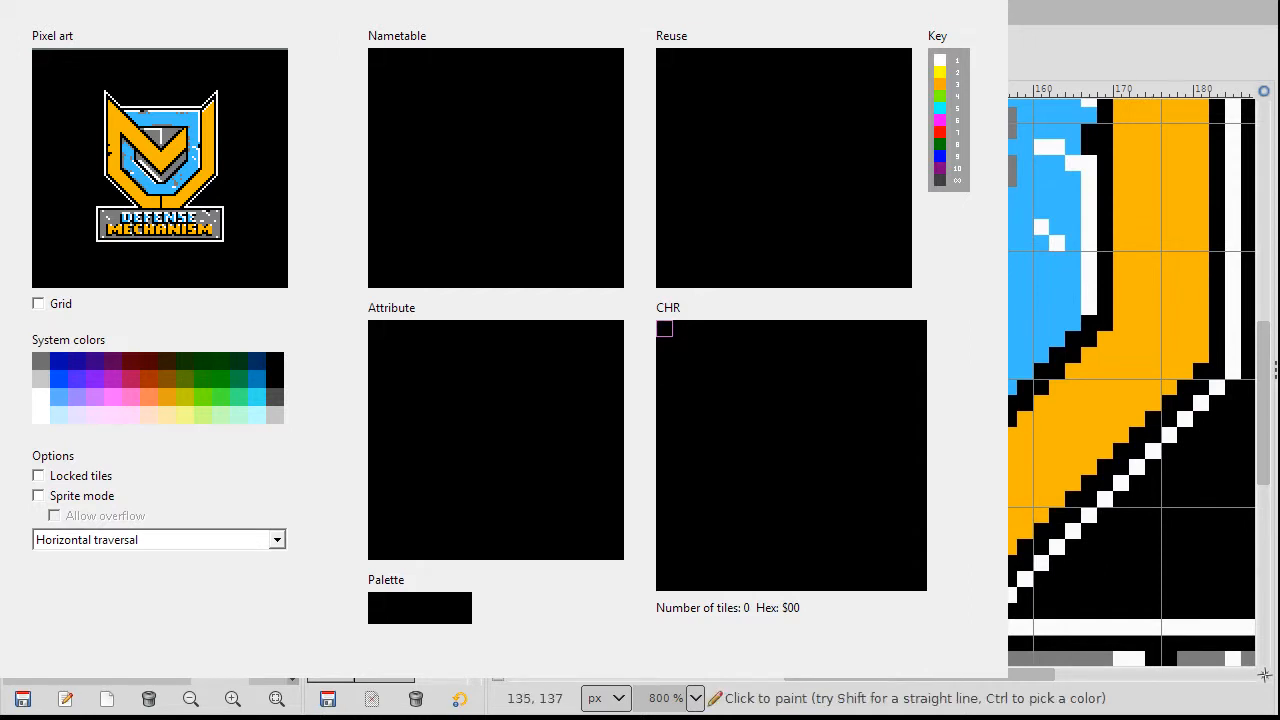
scroll(1130, 400, "up", 3)
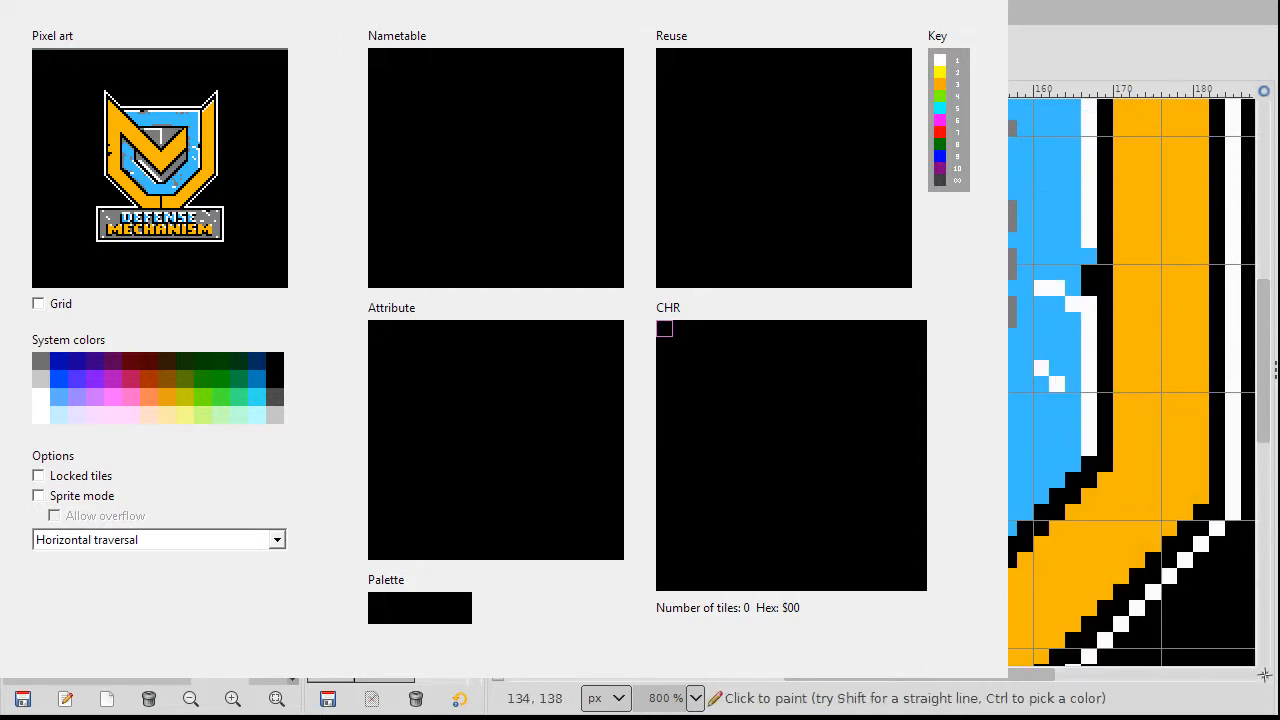
scroll(1130, 380, "up", 6)
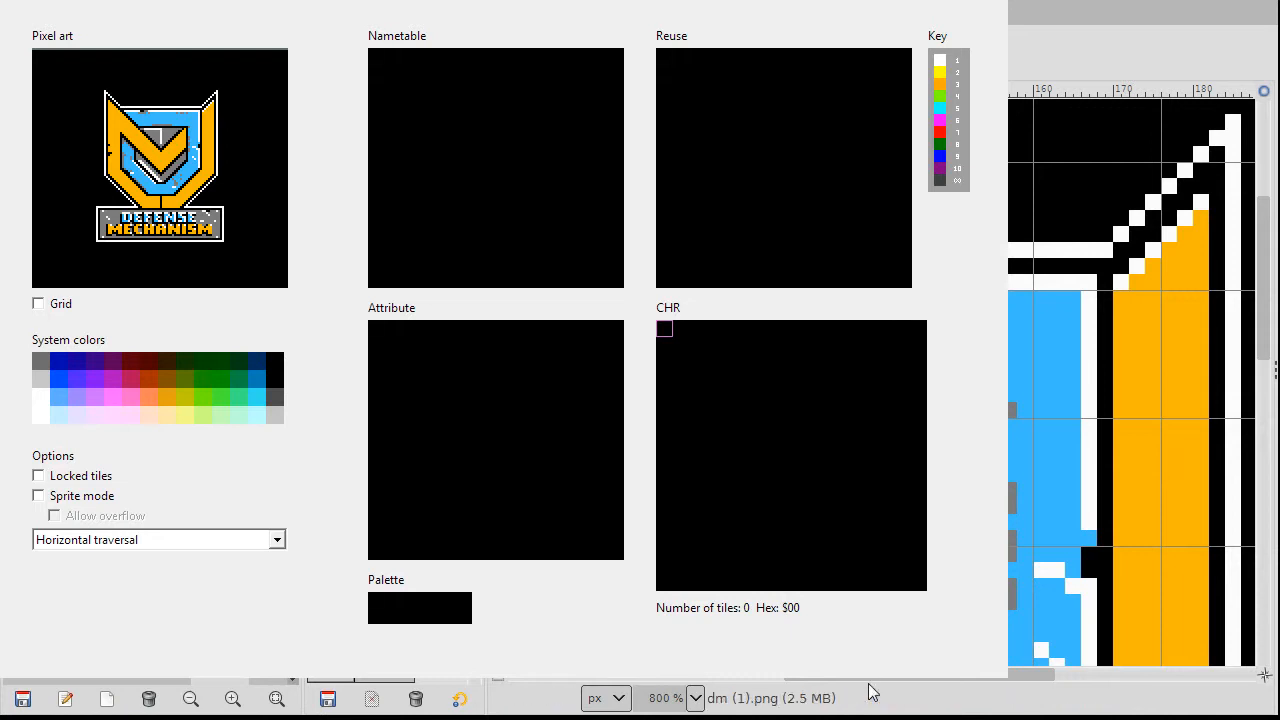
Step: Undo the Indexed mode conversion so the light-grey pixels revert to white and darker grey
left_click_drag(891, 680, 844, 677)
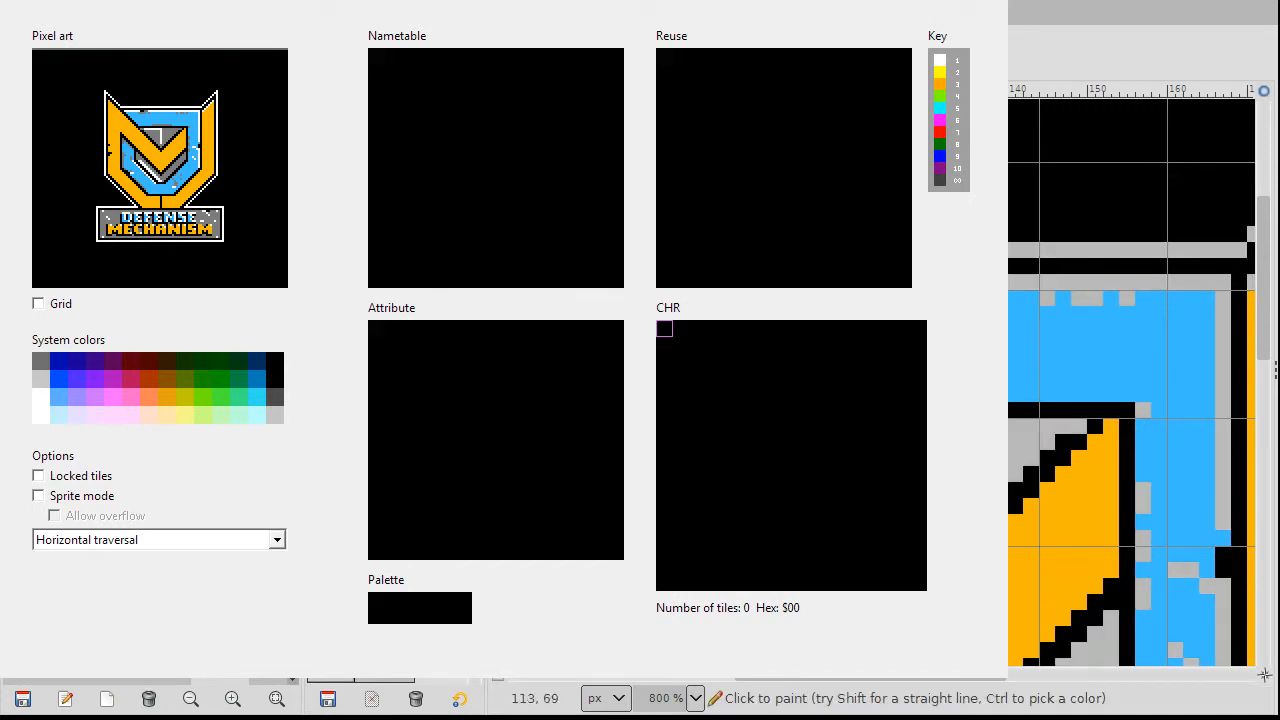
key("ctrl+z")
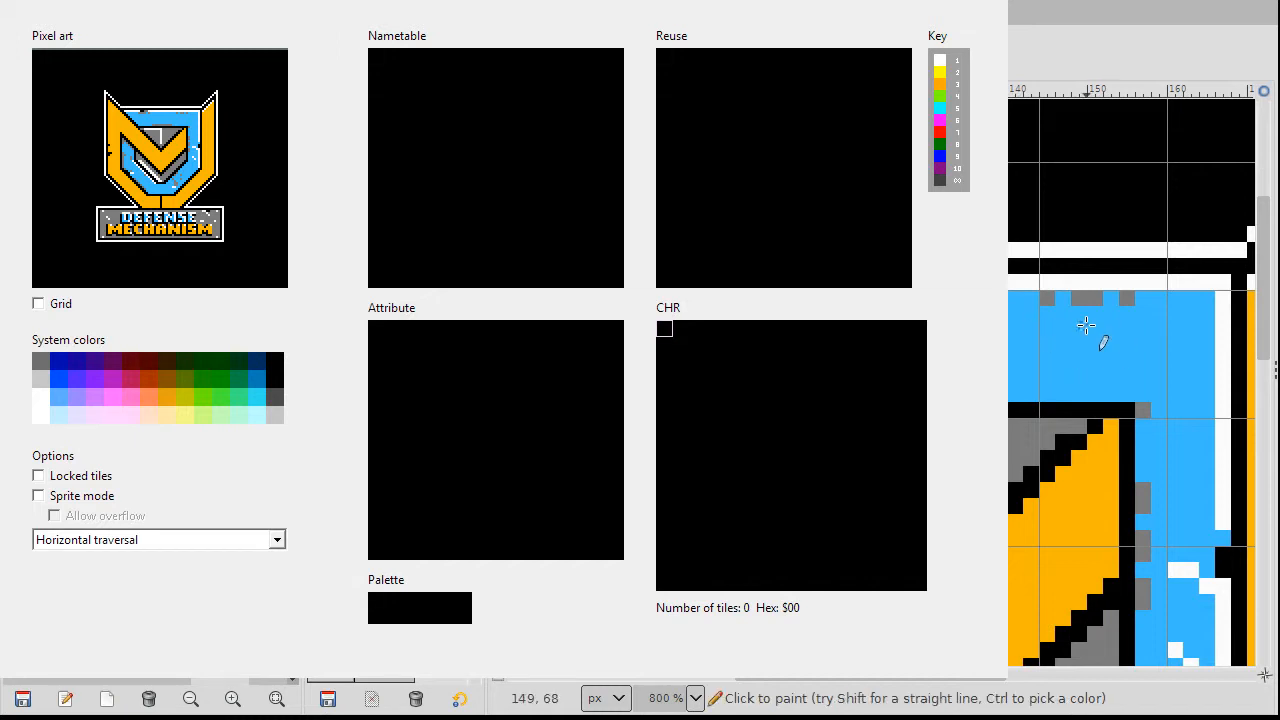
scroll(1039, 347, "down", 2)
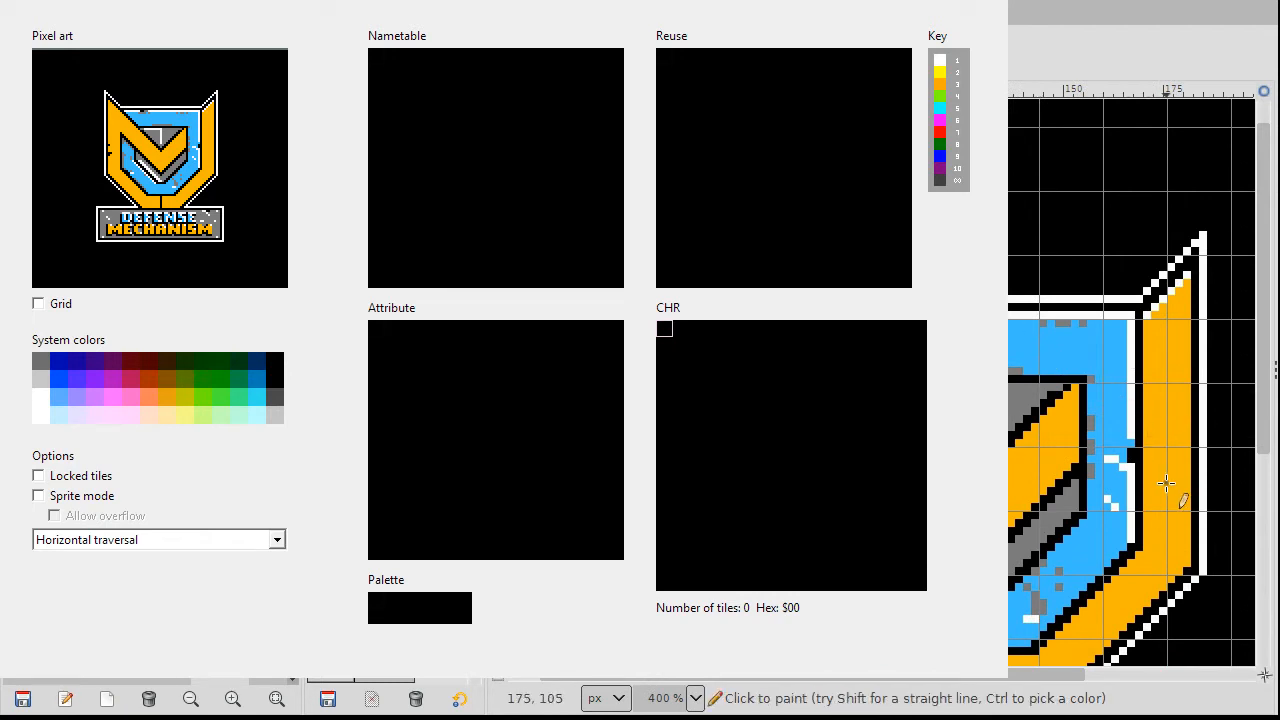
scroll(1166, 483, "down", 3)
scroll(1150, 410, "down", 2)
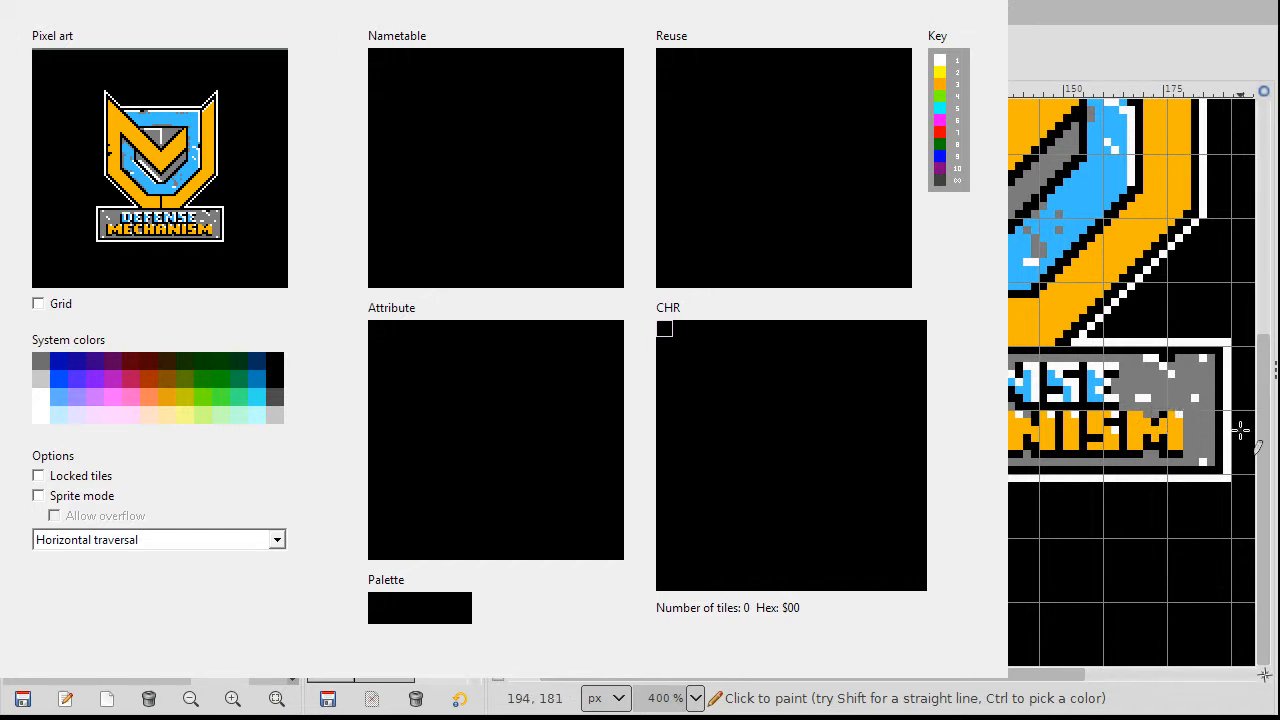
scroll(1240, 428, "up", 5)
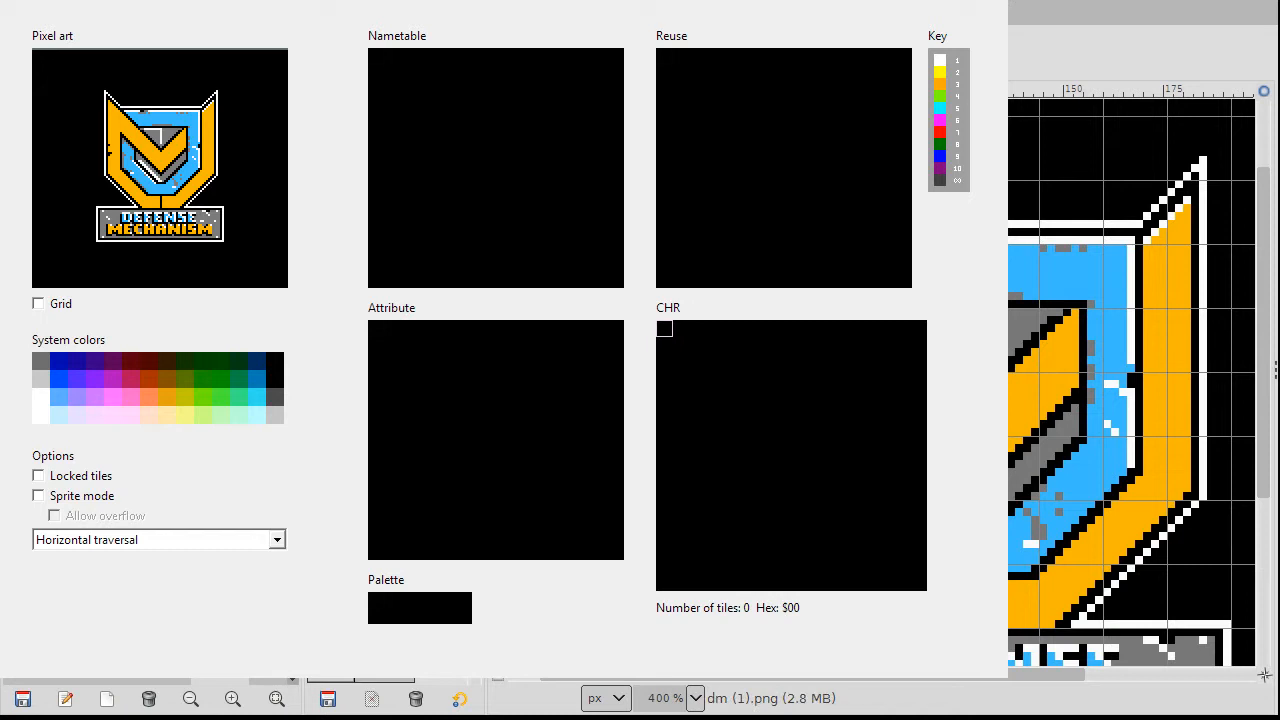
Step: Overwrite dm (1).png with the cleaned shield logo for Makechr to reload
key("ctrl+e")
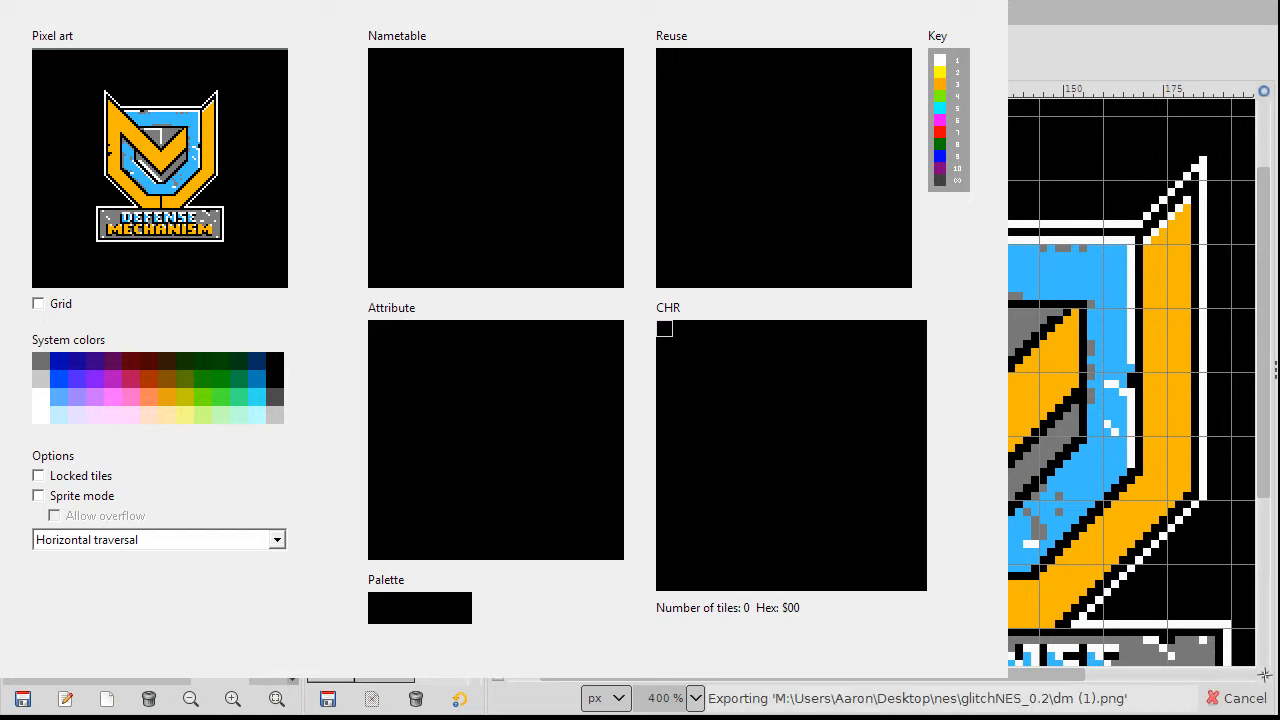